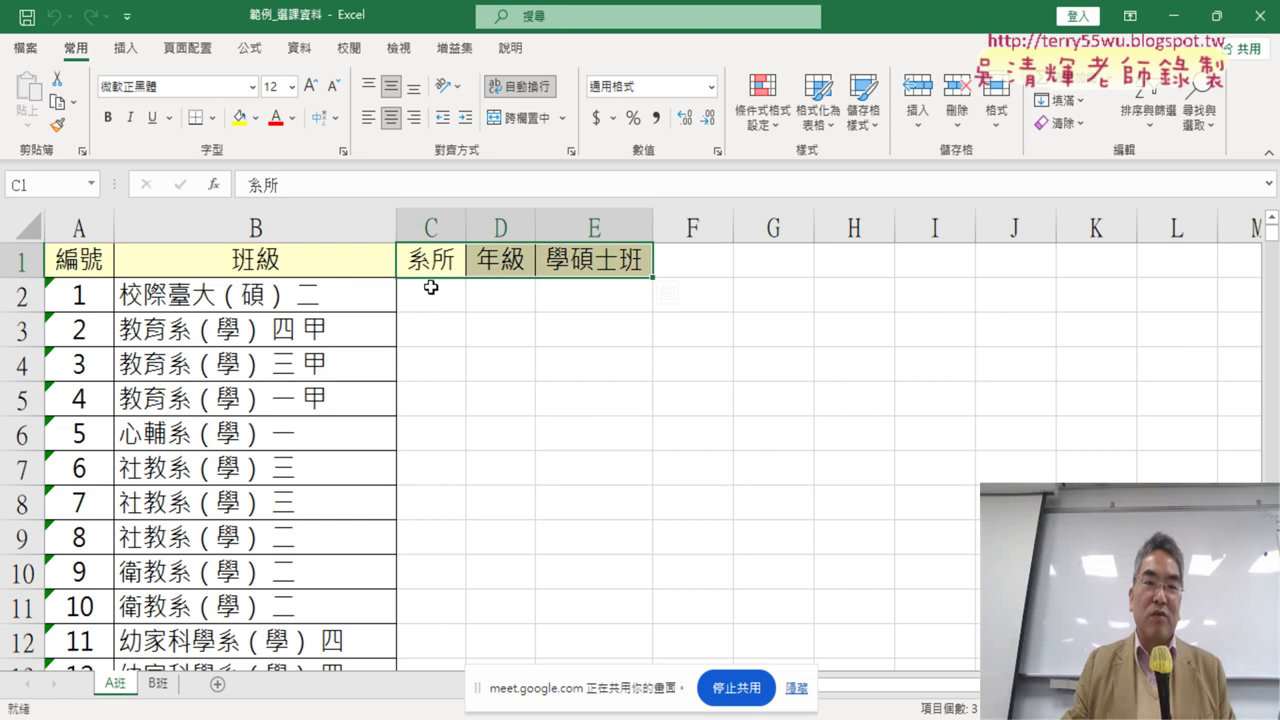
Insert the FIND function into cell C2, choosing it from the Text (文字) category
click(428, 290)
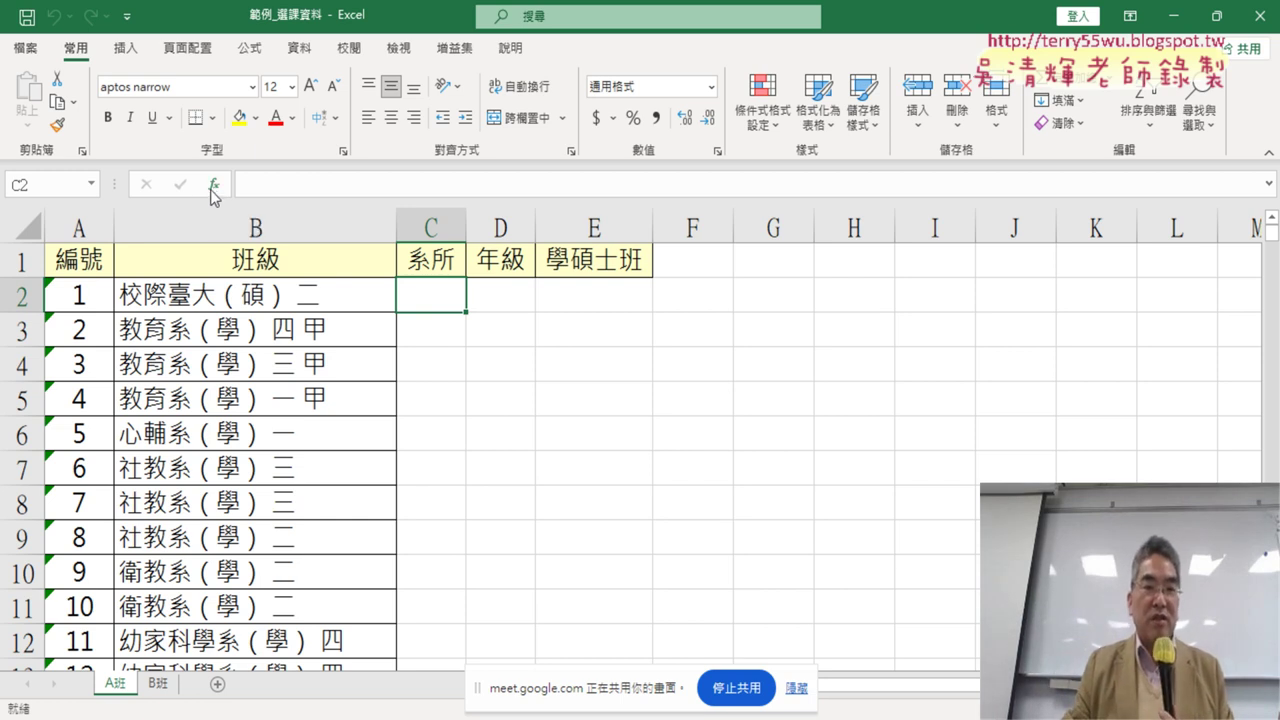
click(213, 186)
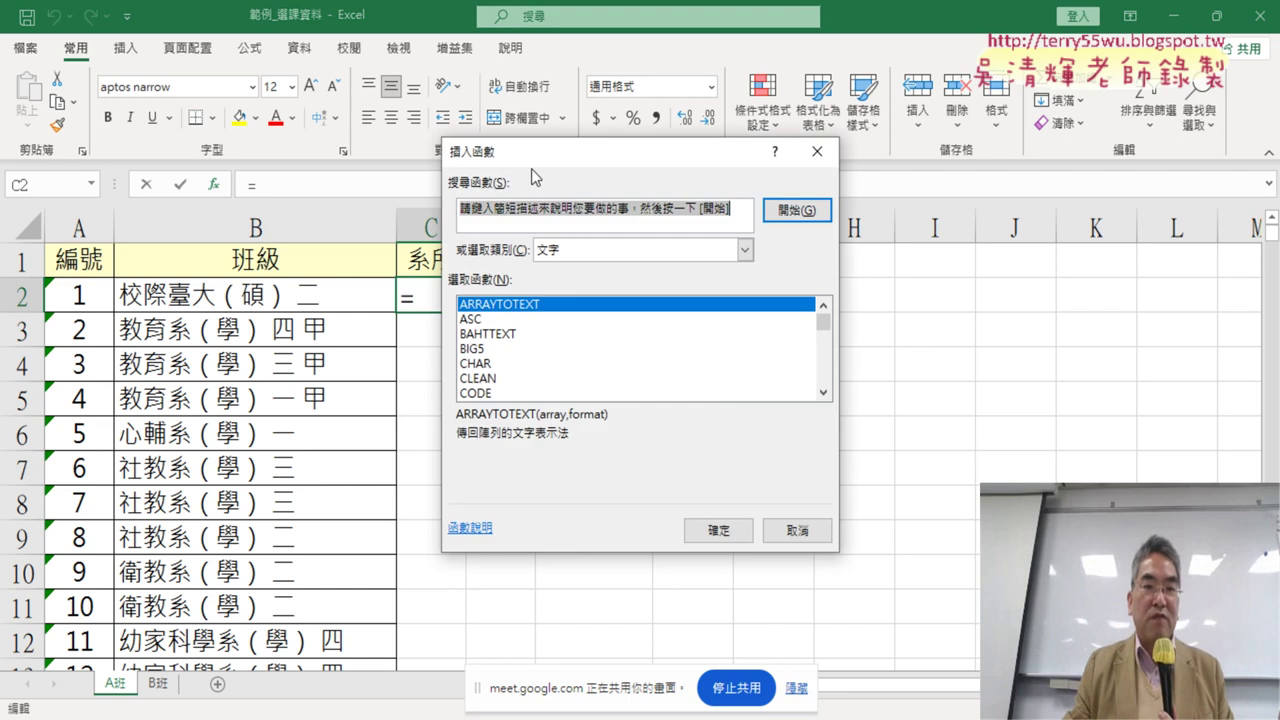
drag(539, 162, 715, 166)
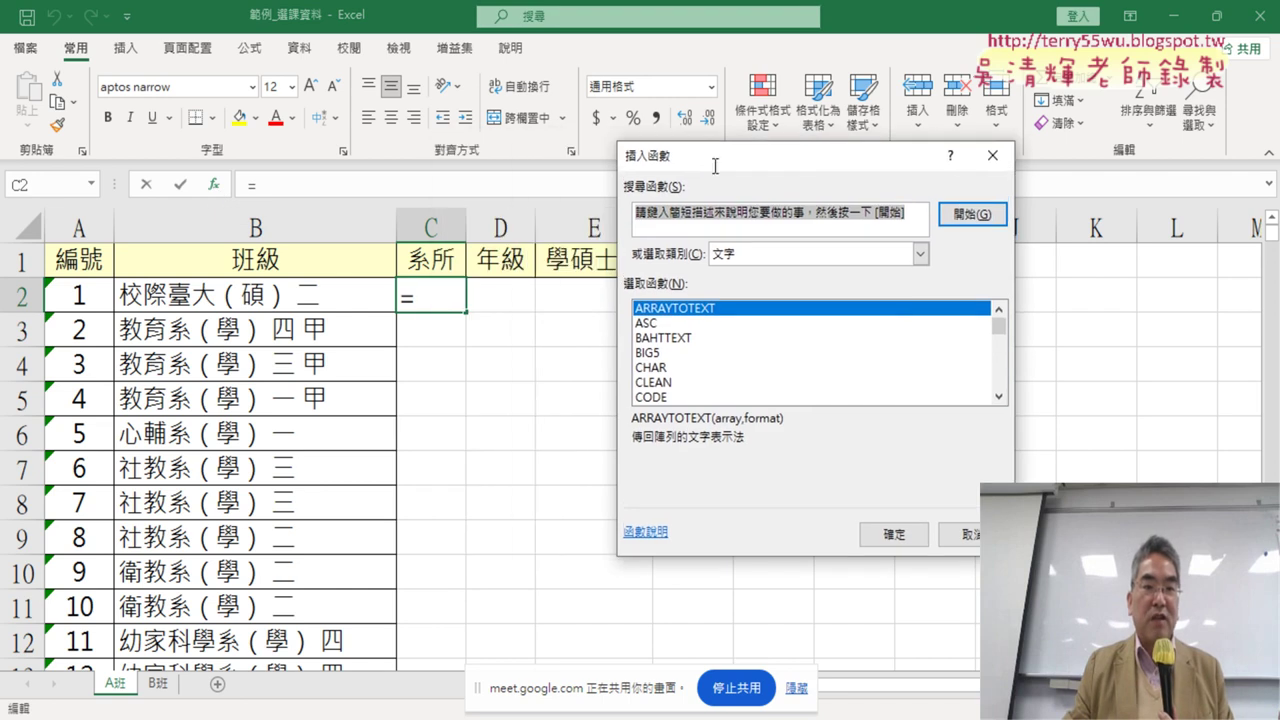
click(780, 255)
click(778, 252)
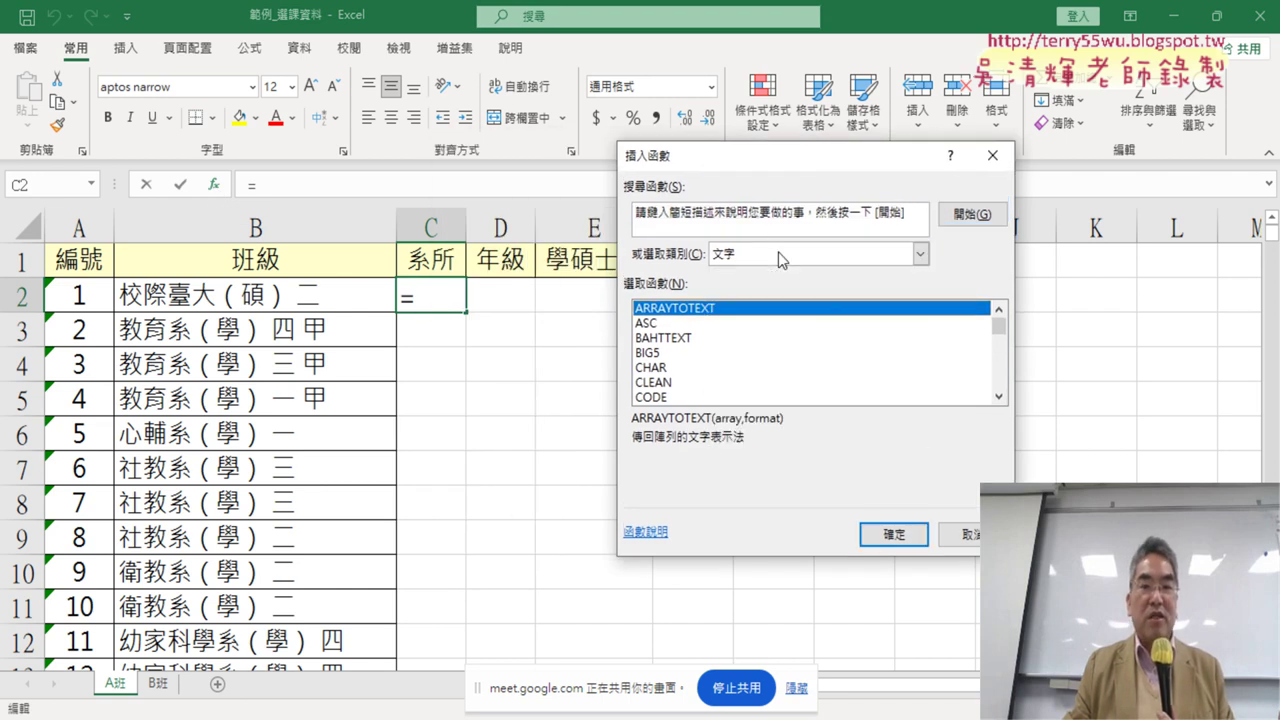
click(999, 397)
click(999, 397)
click(999, 397)
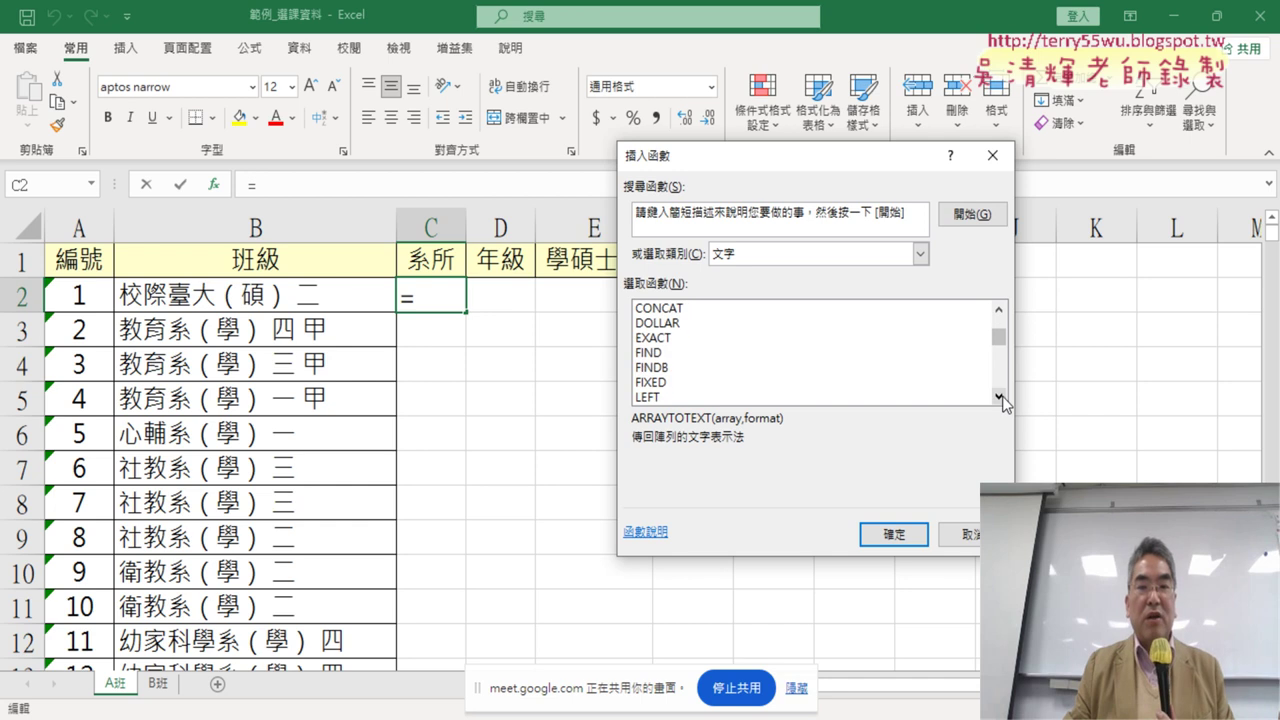
click(645, 353)
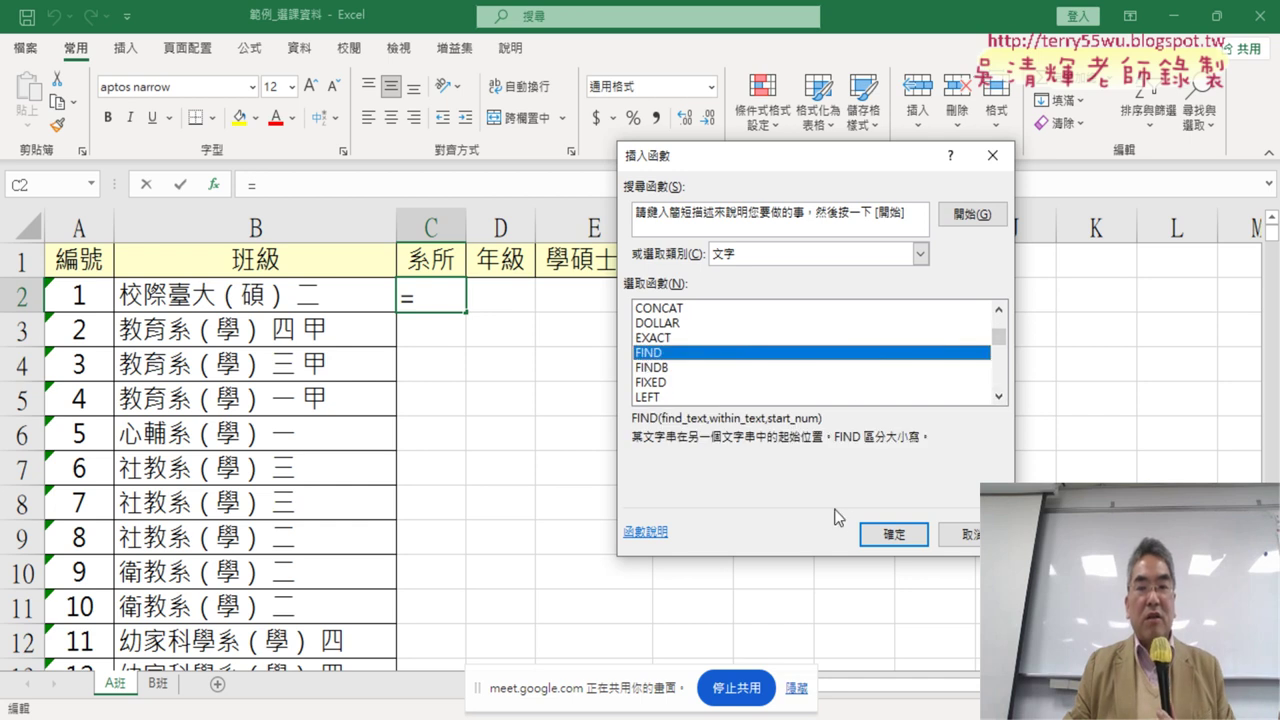
click(895, 535)
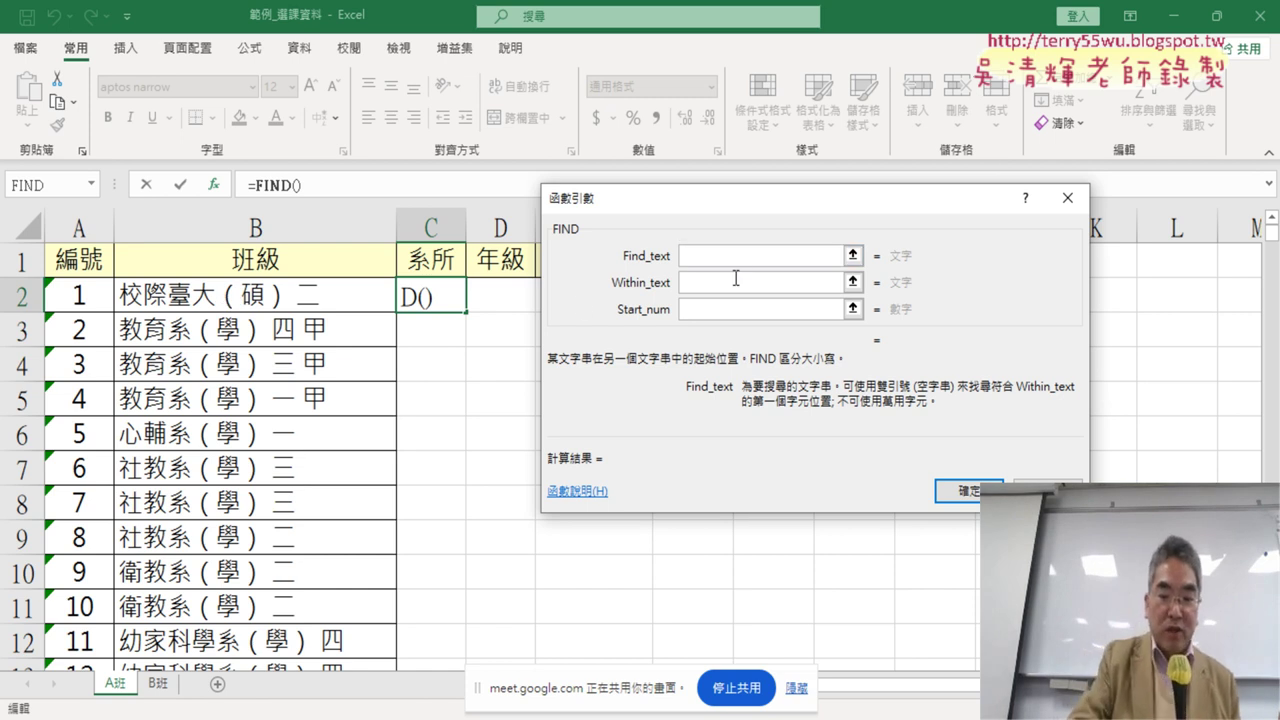
Set FIND's search text to "(" and its source to B2, so C2 returns 5
text(()
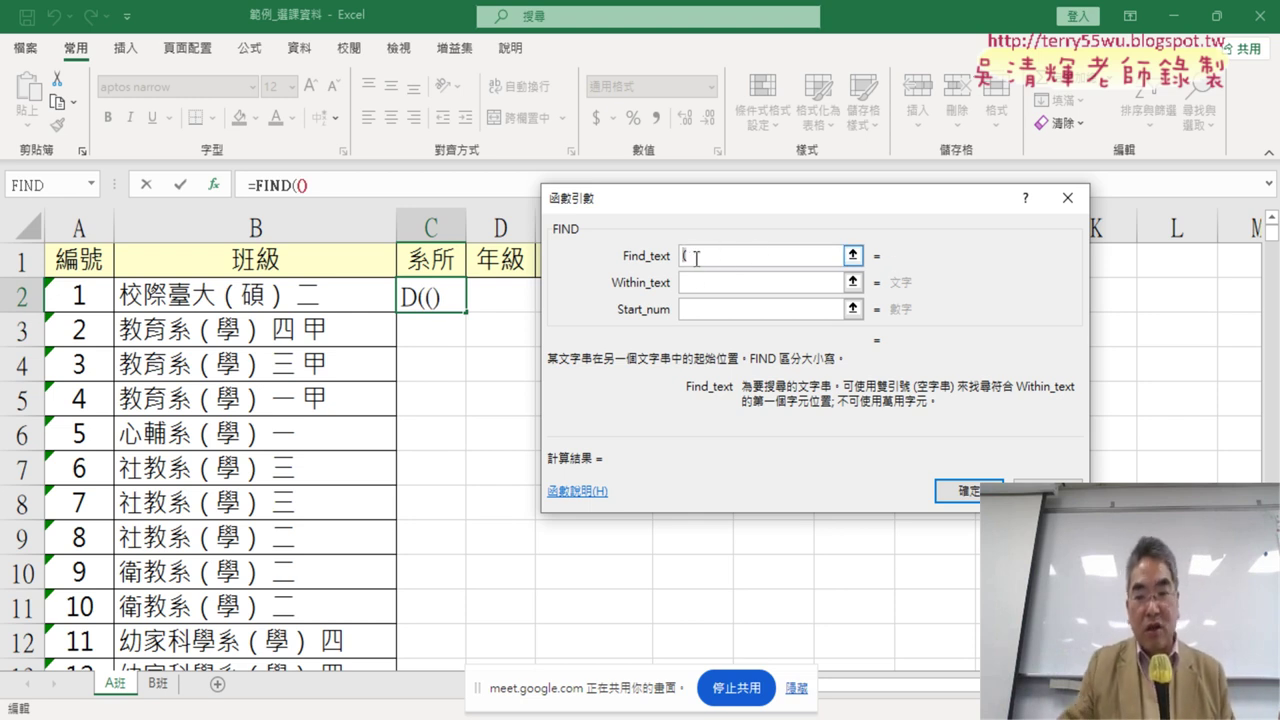
key(BackSpace)
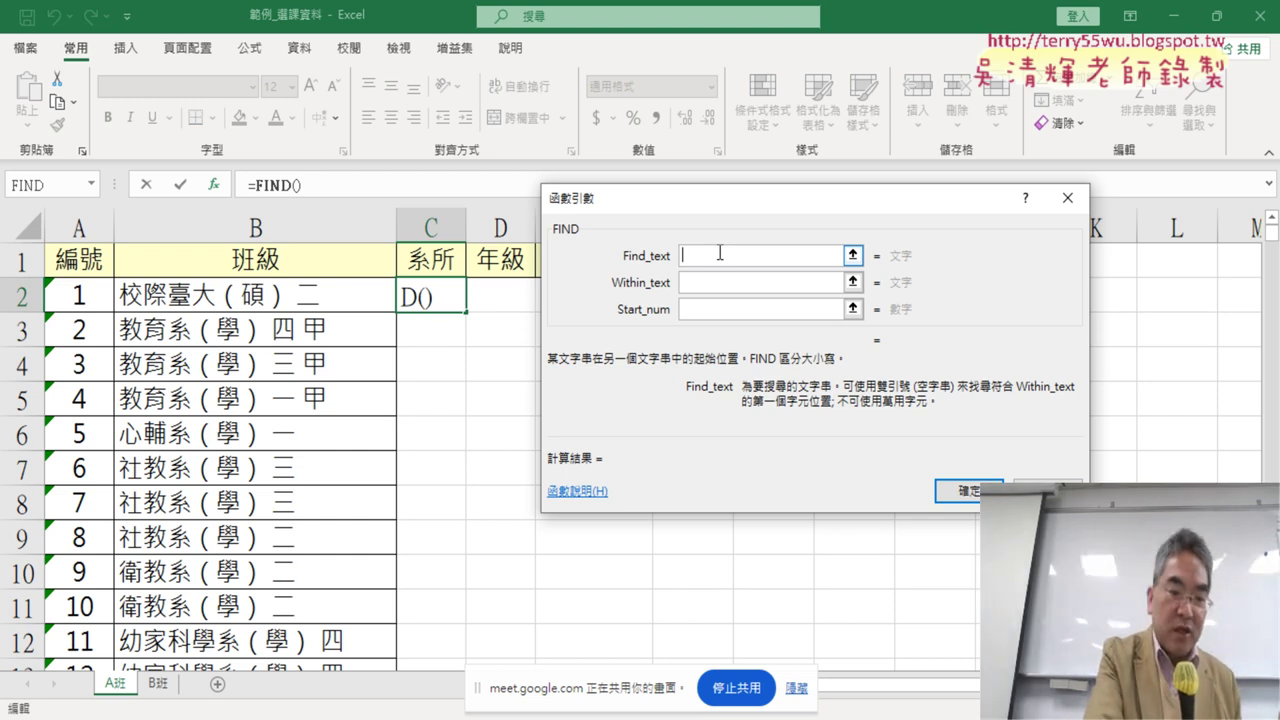
text(")
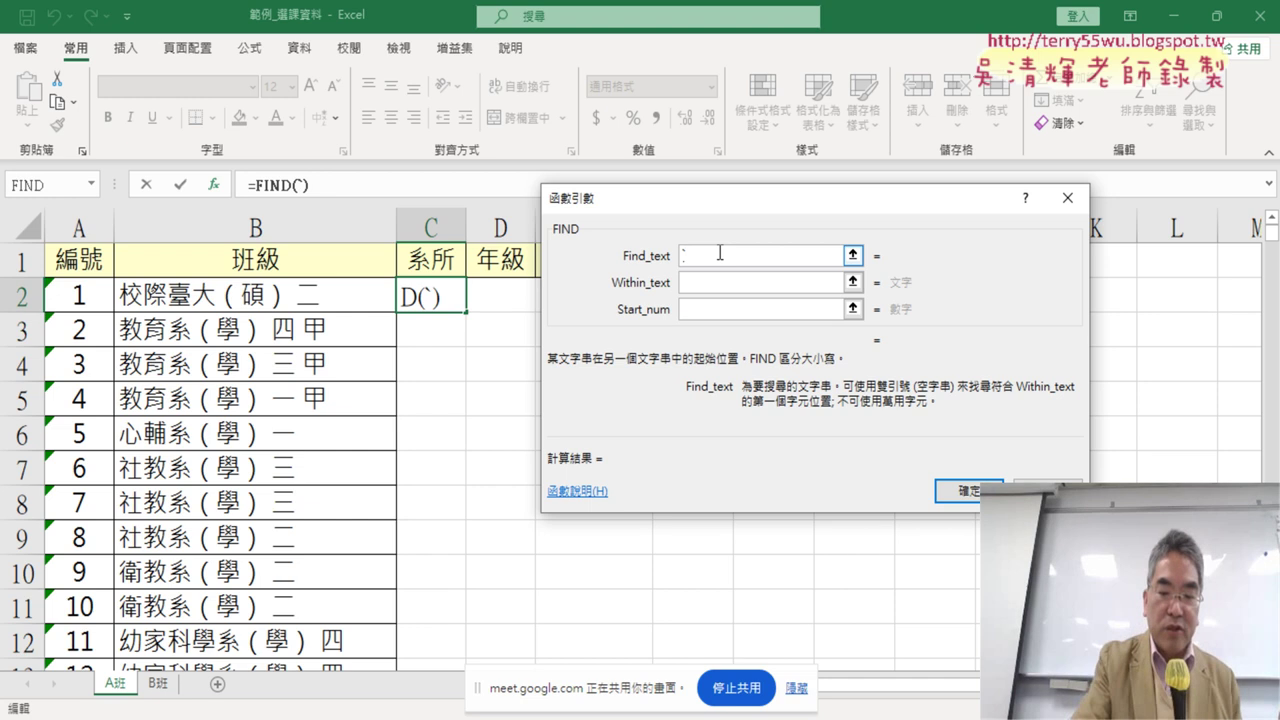
text(()
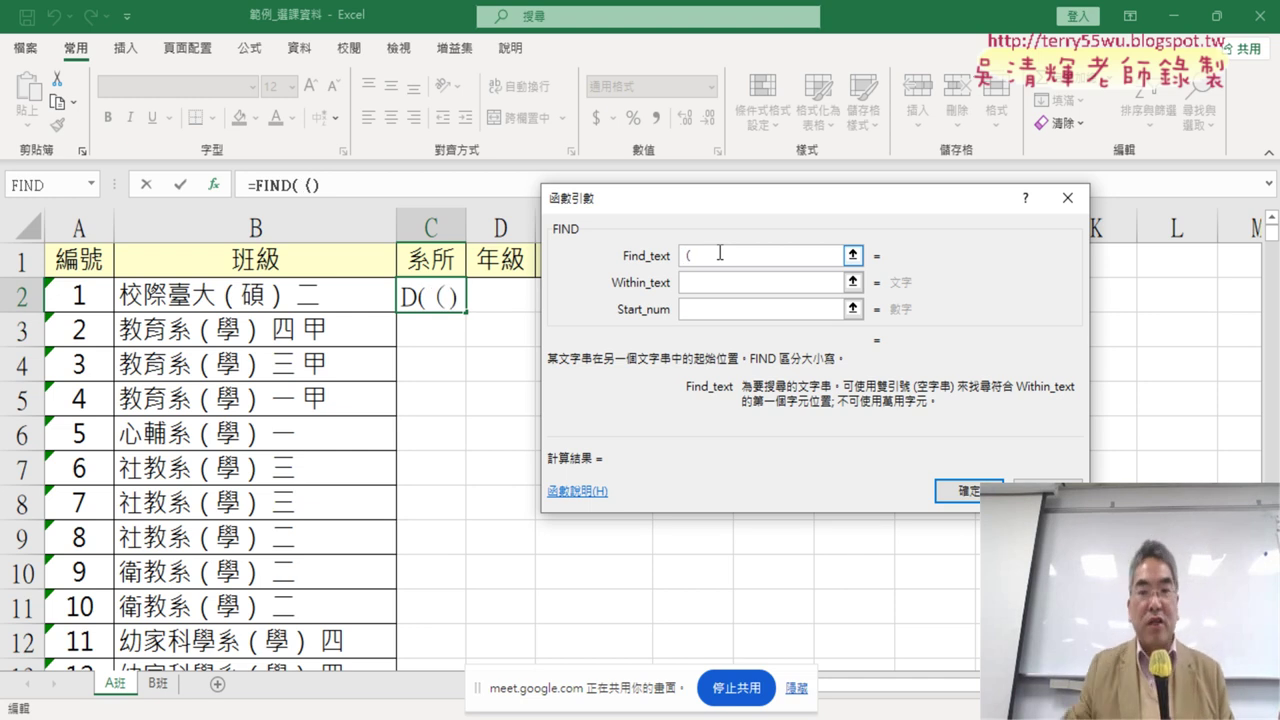
click(810, 281)
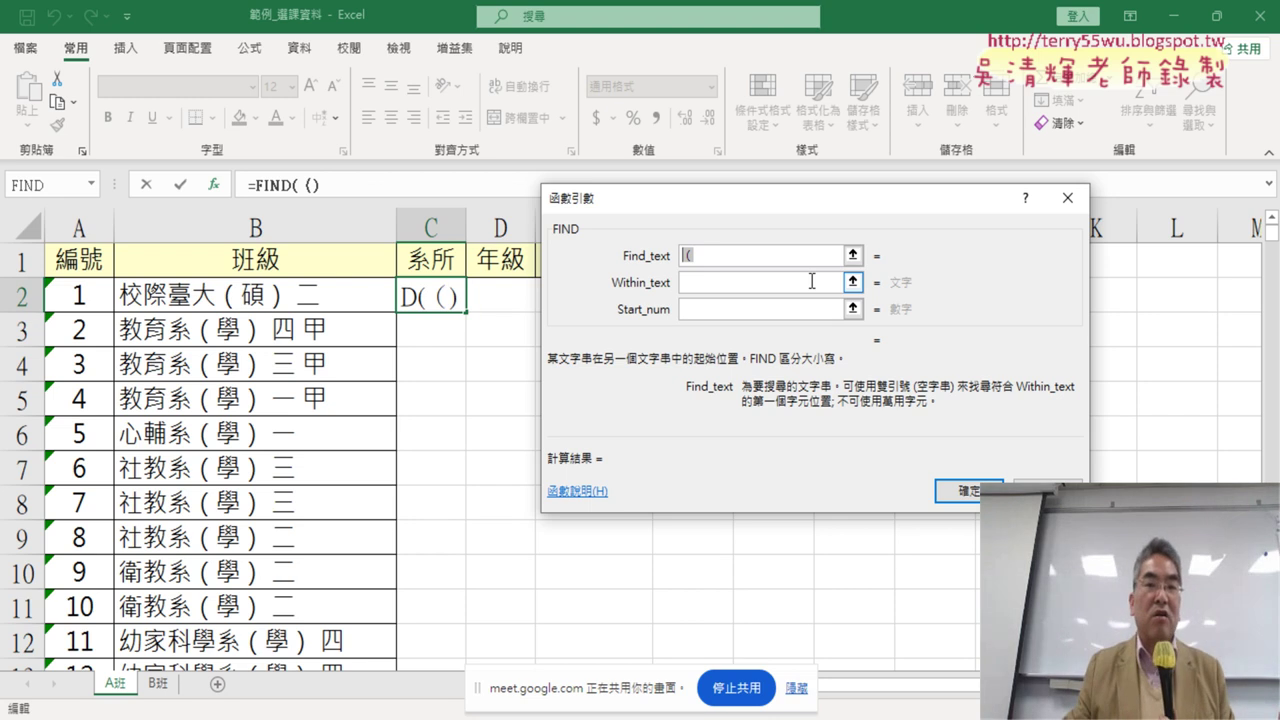
key(shift+Tab)
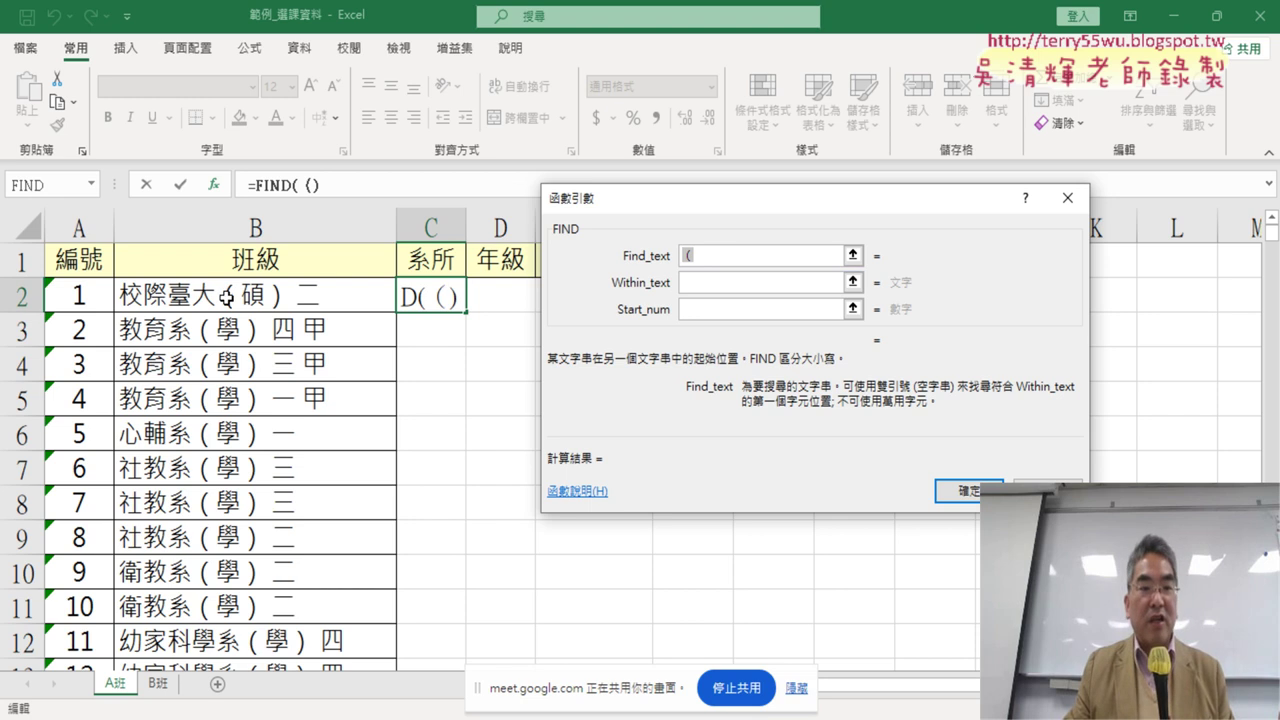
click(705, 282)
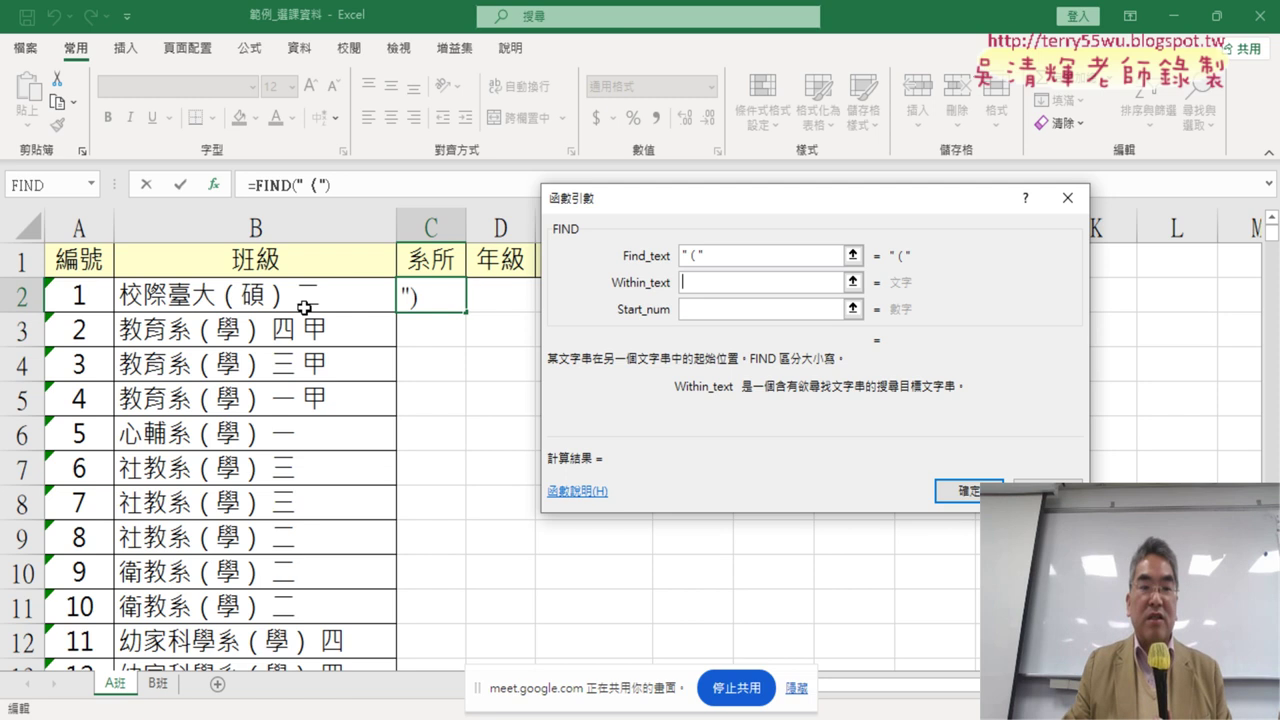
click(258, 297)
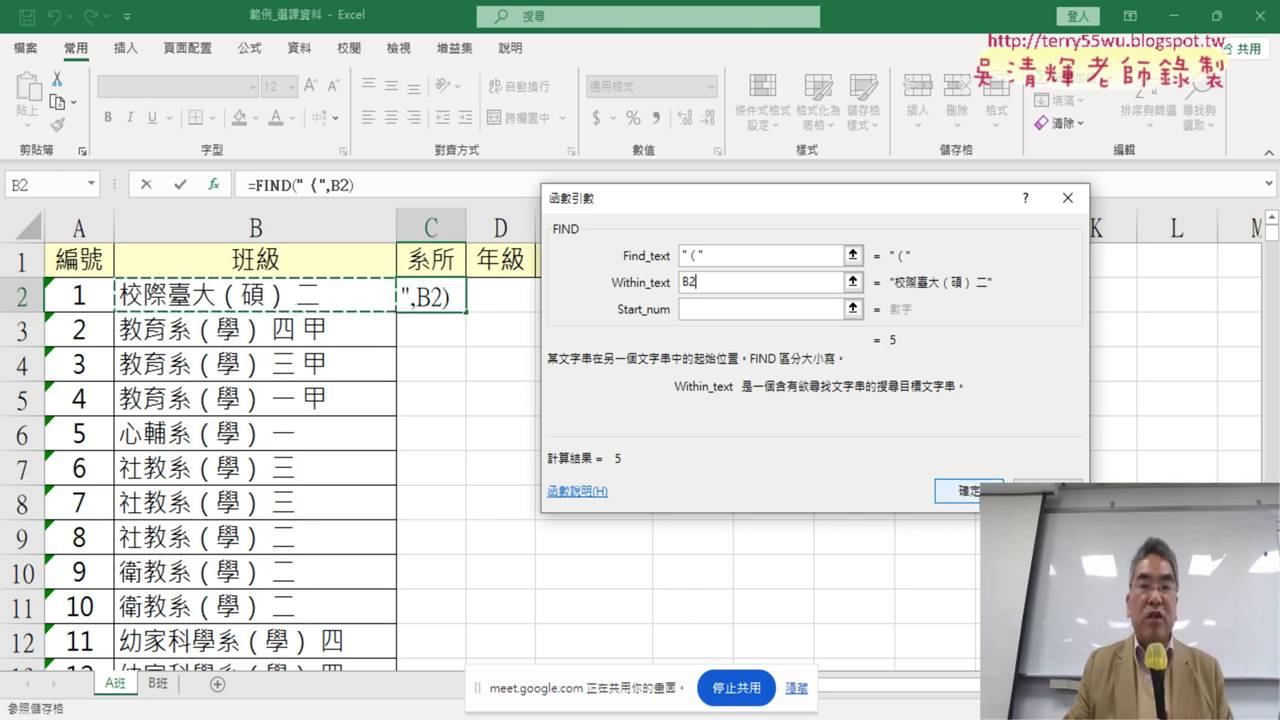
click(970, 491)
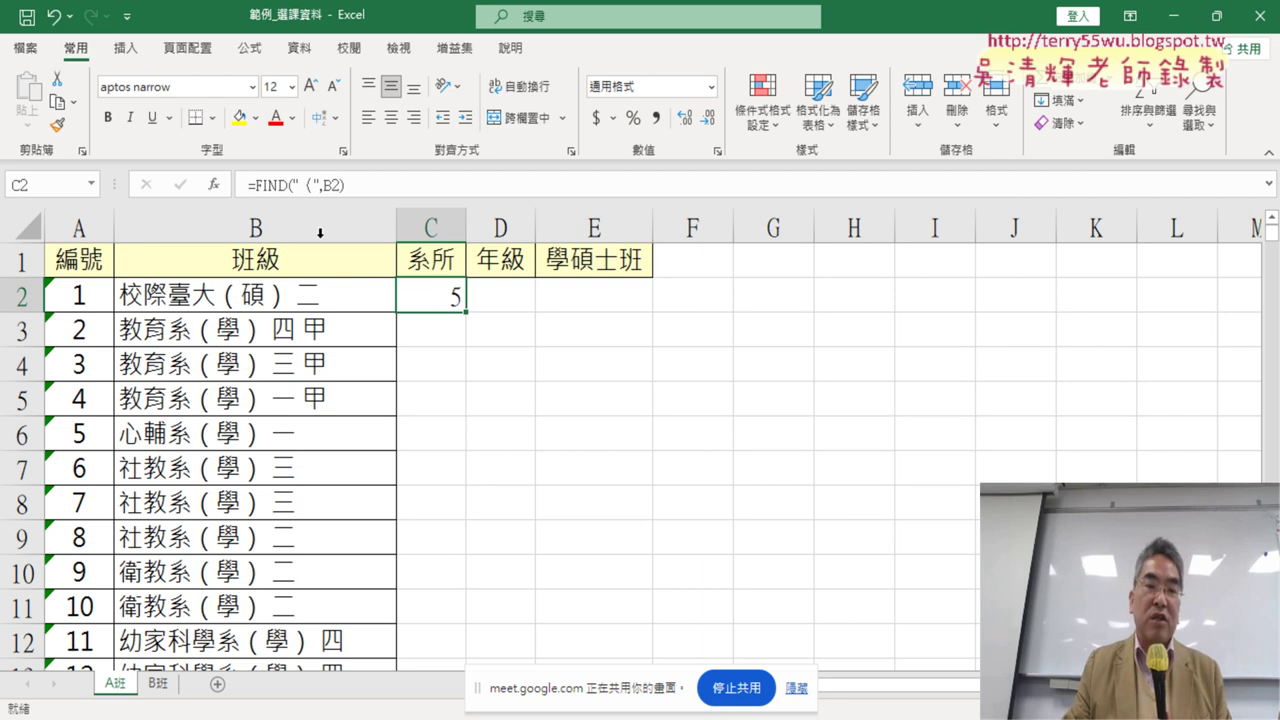
Append -1 to C2's FIND formula, then cut the FIND expression from the formula bar
click(382, 193)
text(-)
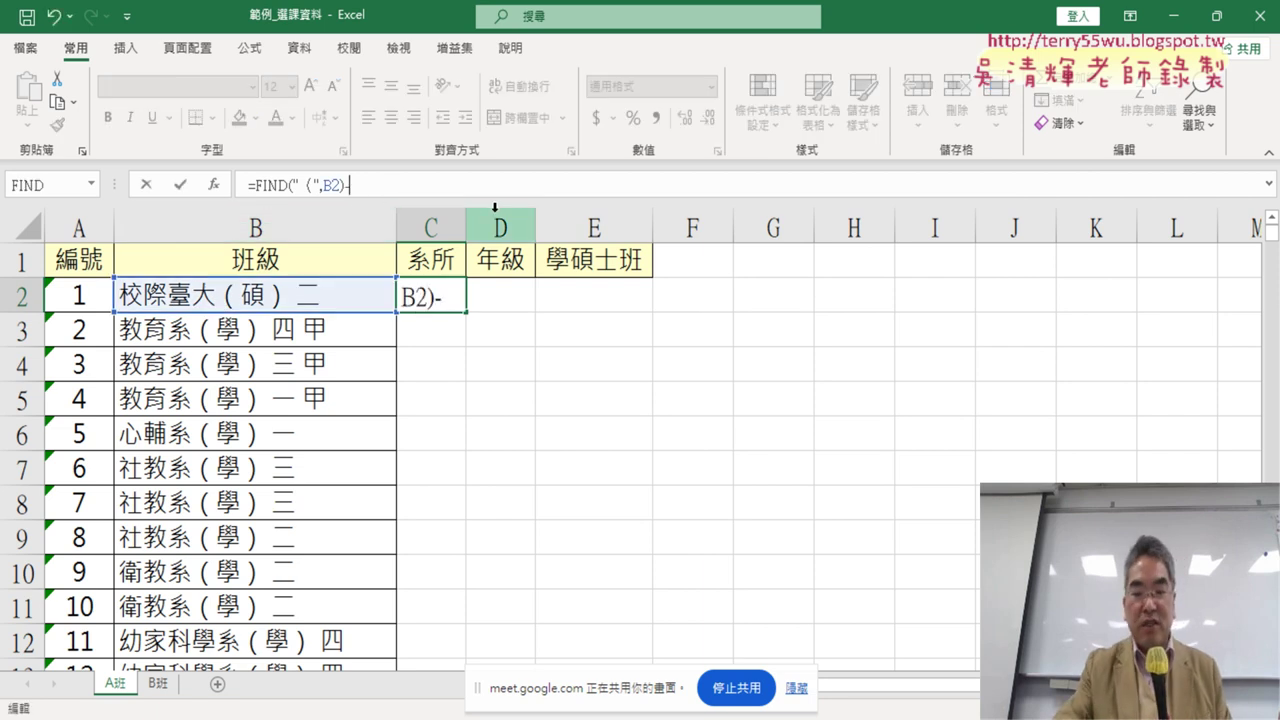
text(1)
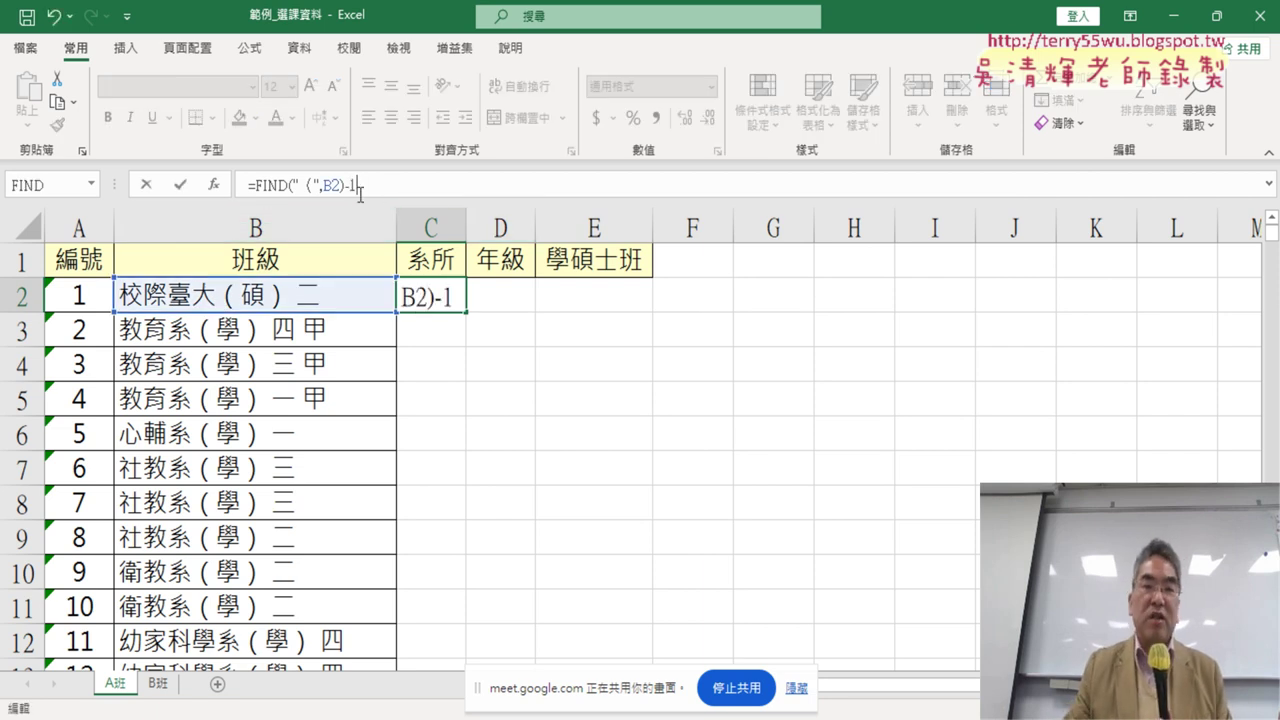
click(180, 184)
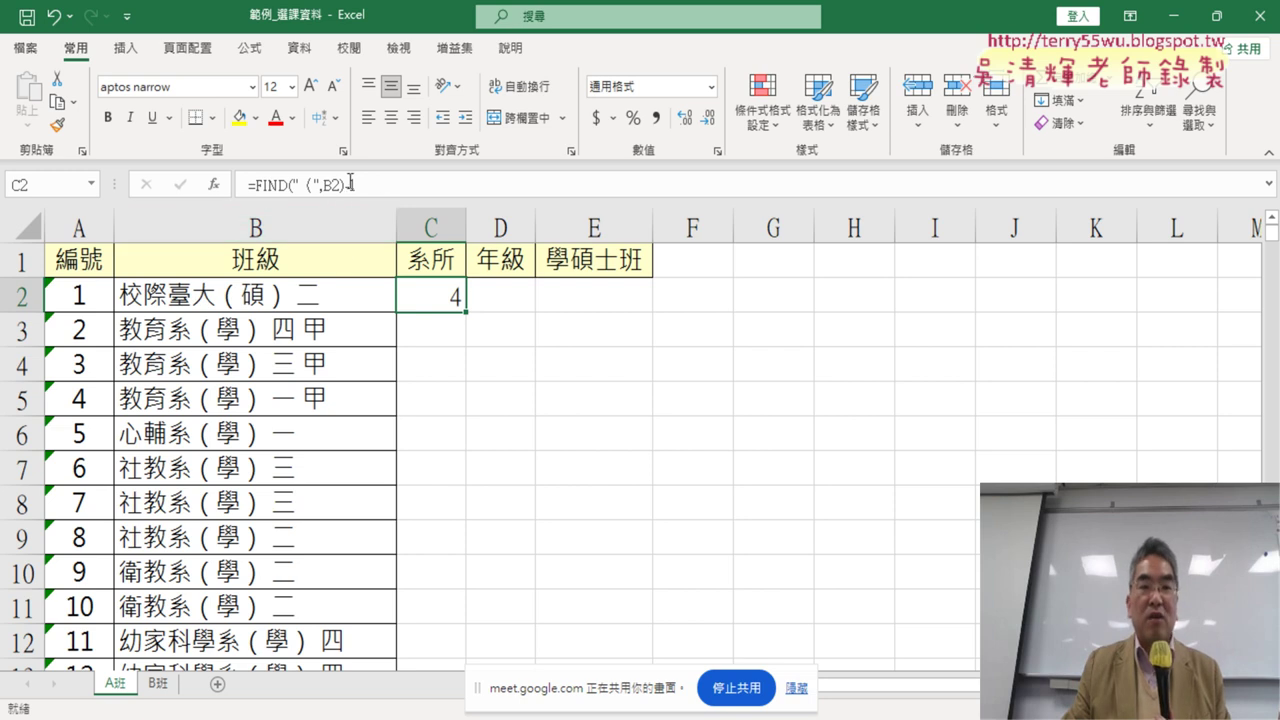
text(-1)
click(259, 188)
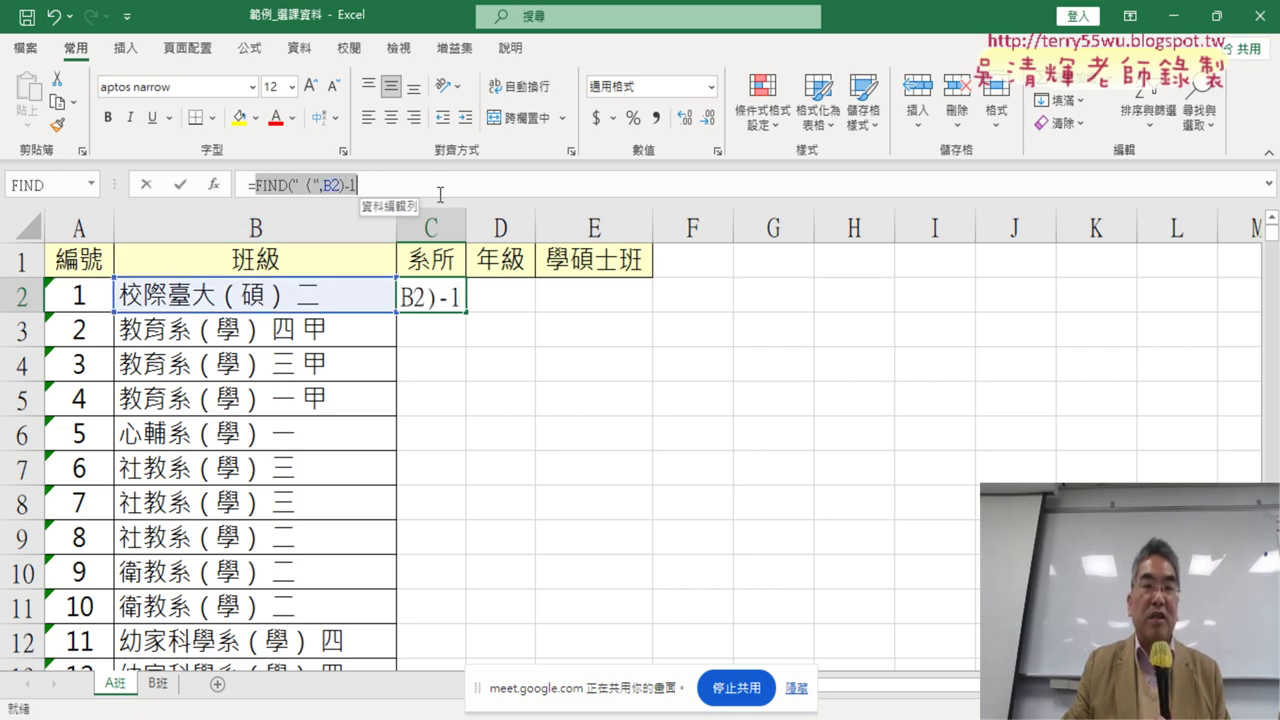
drag(256, 186, 350, 186)
right_click(335, 190)
click(382, 200)
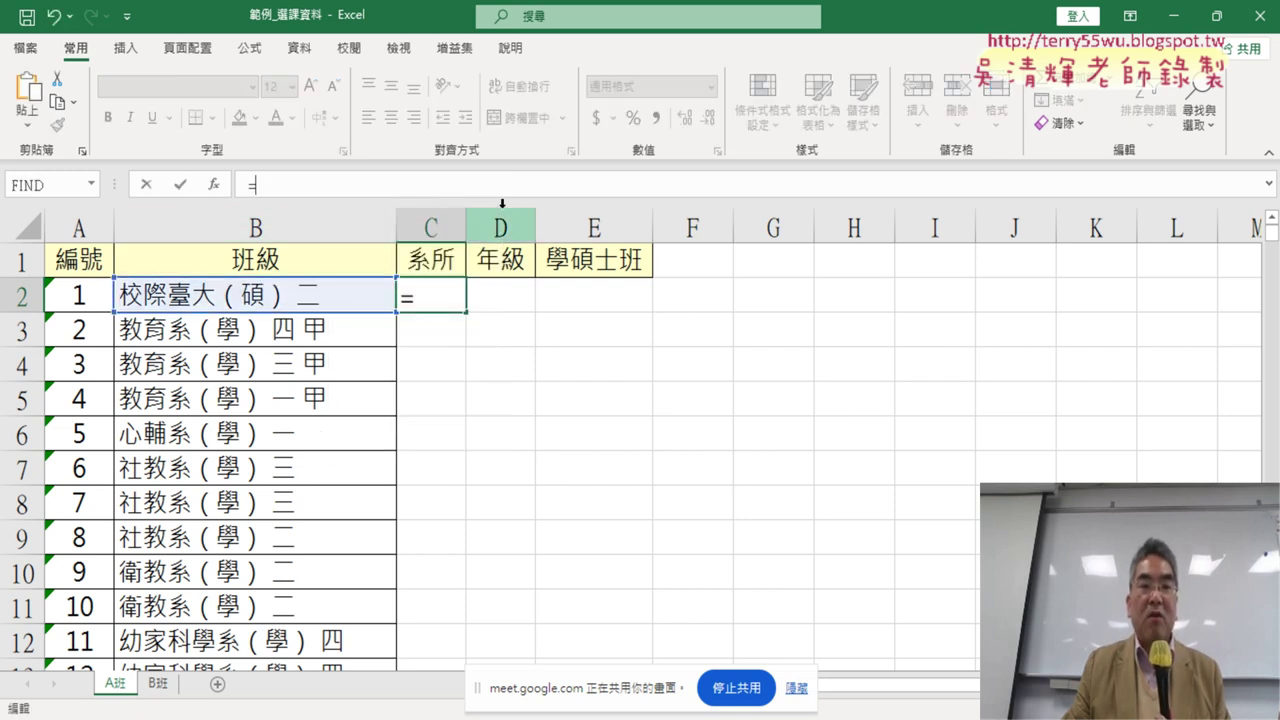
Build =LEFT(B2,FIND("(",B2)-1) in C2 with the pasted expression, showing 校際臺大
click(213, 186)
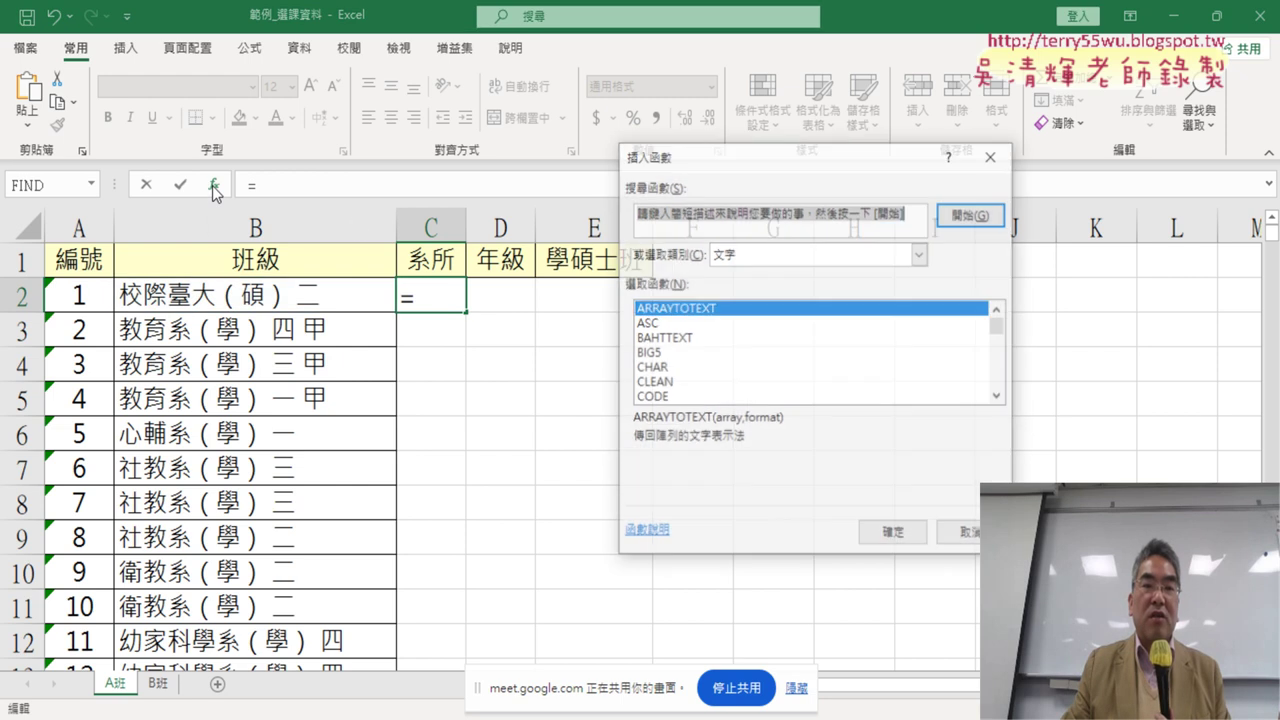
scroll(840, 380, down, 1)
scroll(840, 380, down, 1)
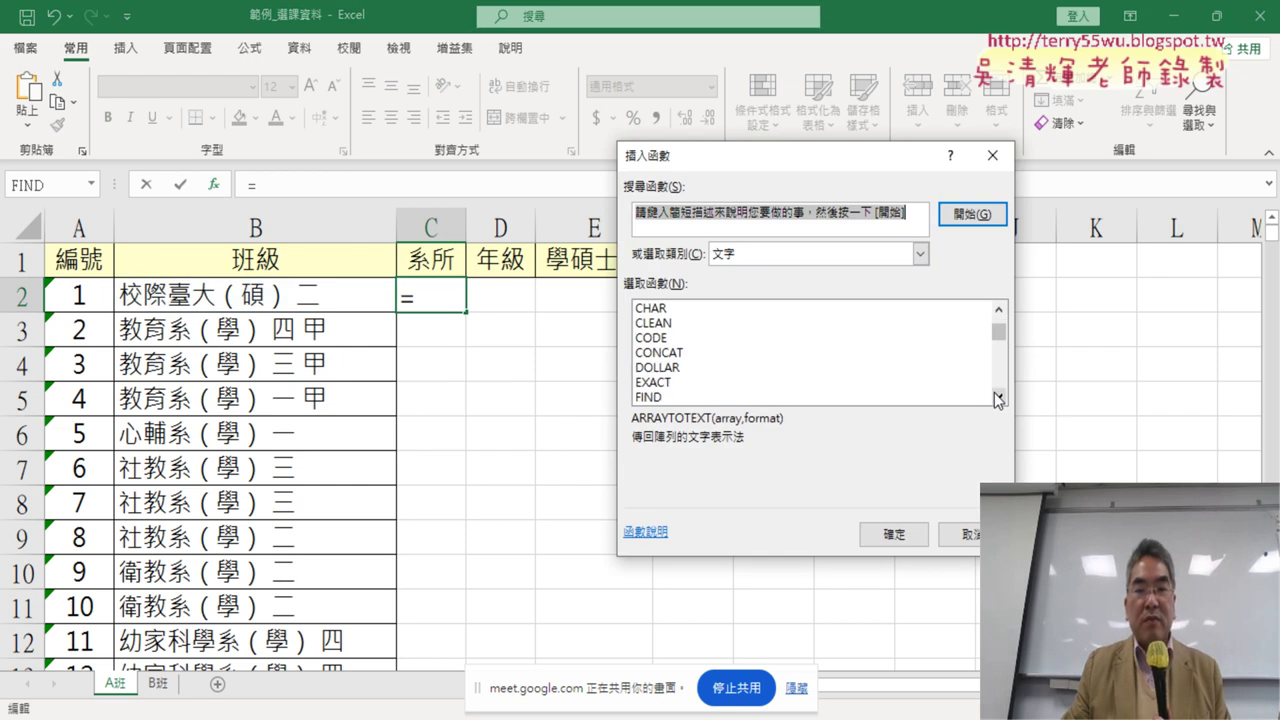
scroll(840, 380, down, 1)
scroll(840, 380, down, 1)
double_click(658, 367)
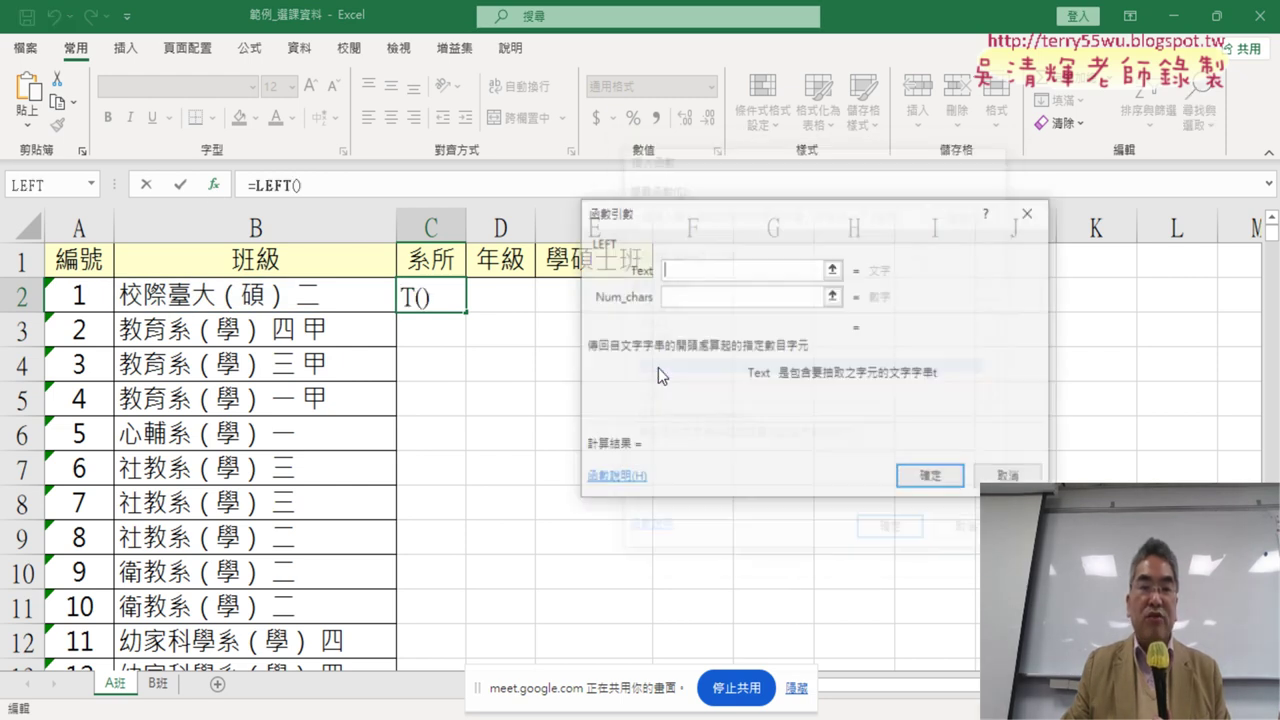
click(222, 297)
click(684, 298)
right_click(684, 300)
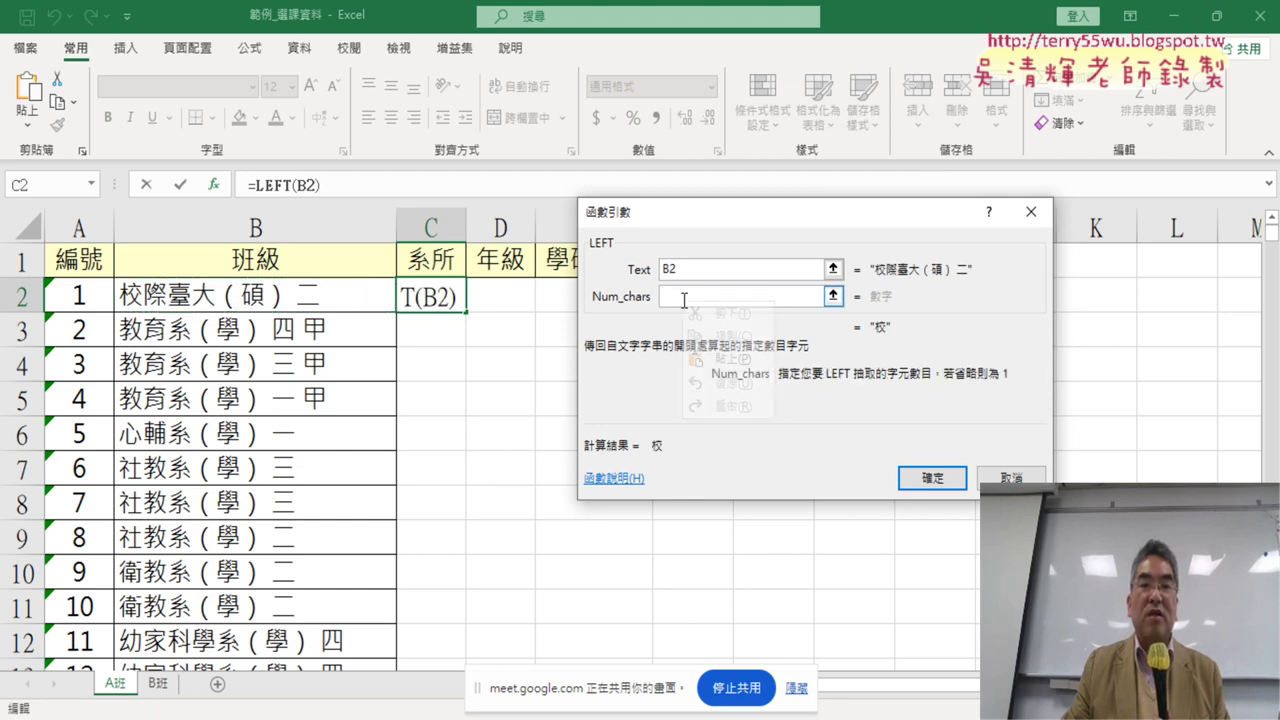
click(735, 359)
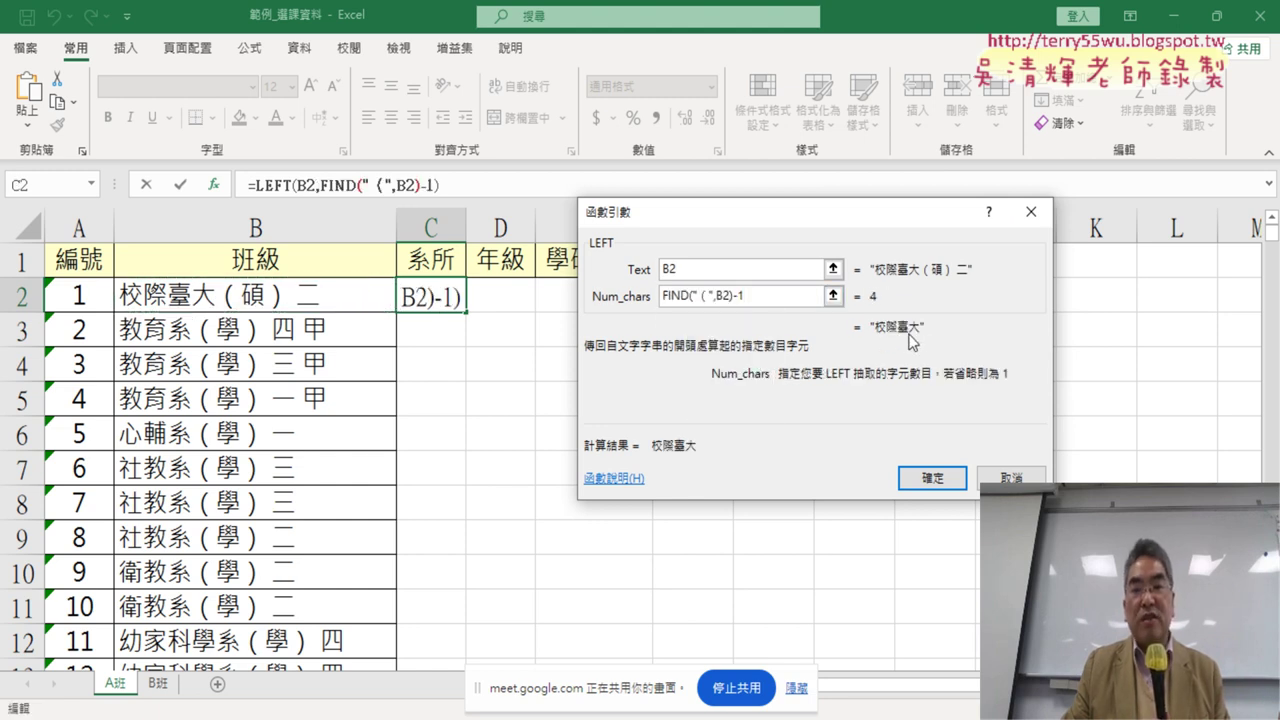
click(940, 477)
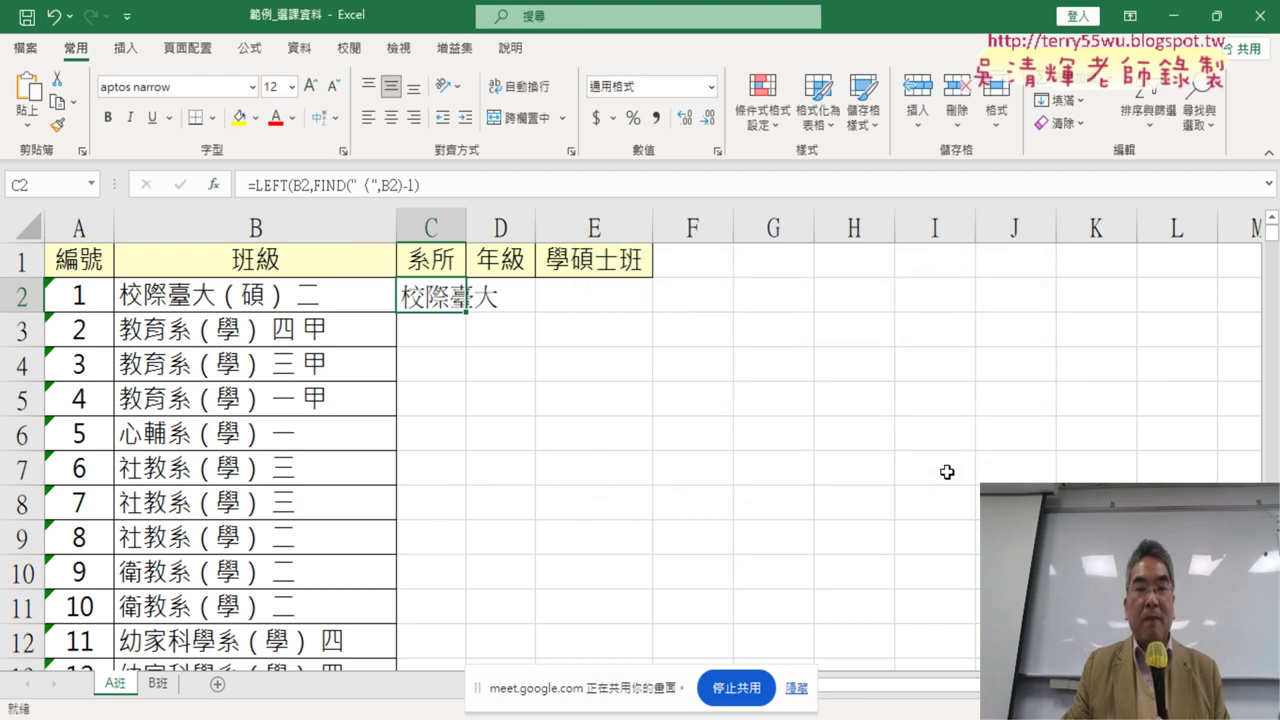
Fill the LEFT formula down column C and auto-fit the column to the department names
double_click(466, 312)
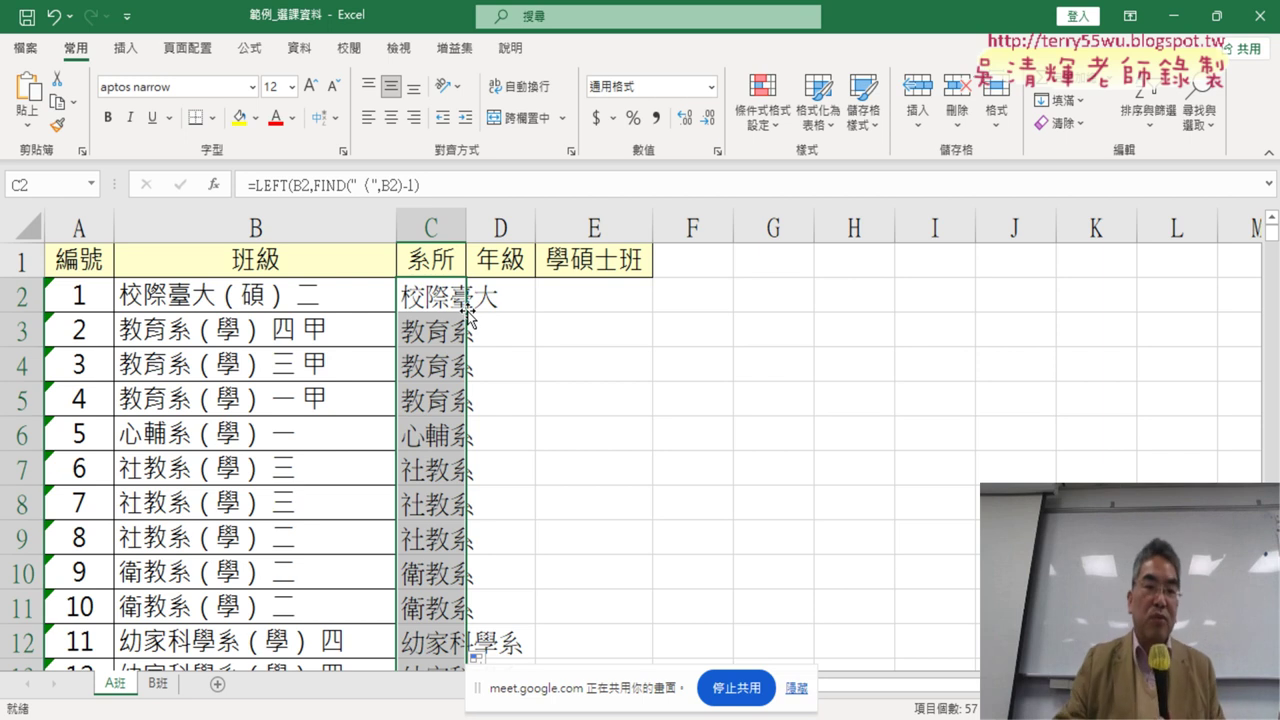
click(458, 226)
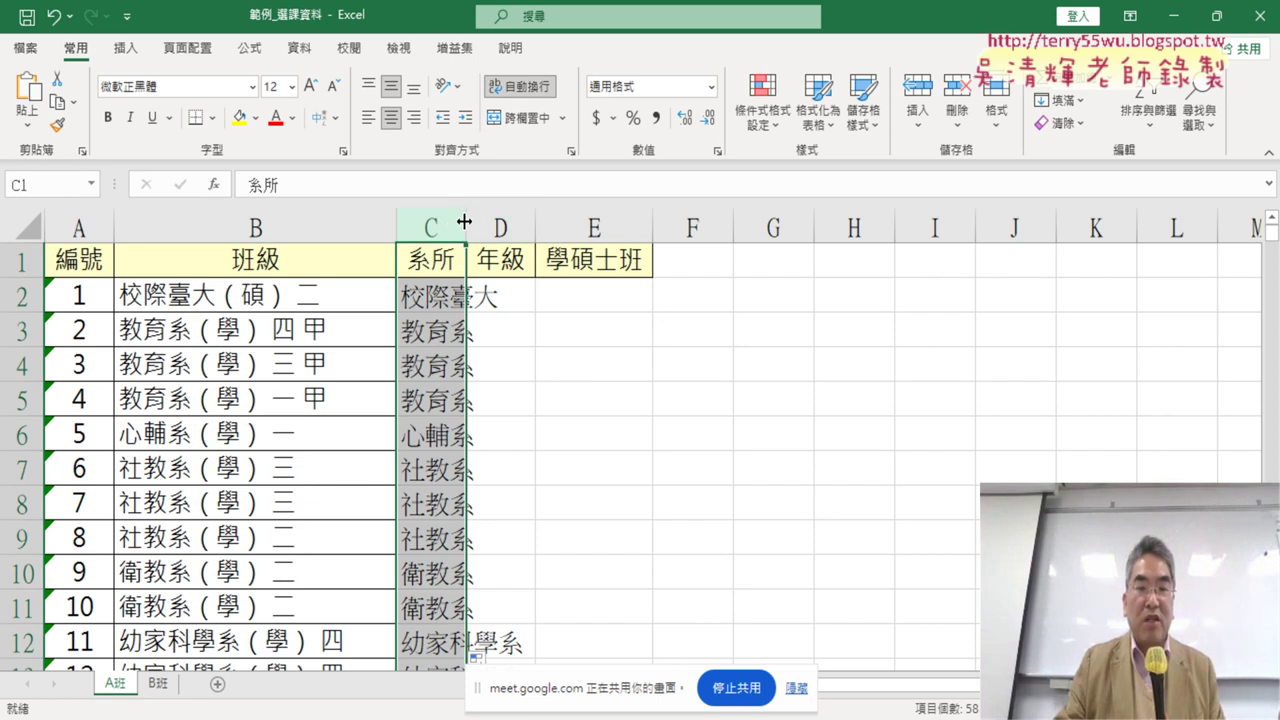
double_click(464, 221)
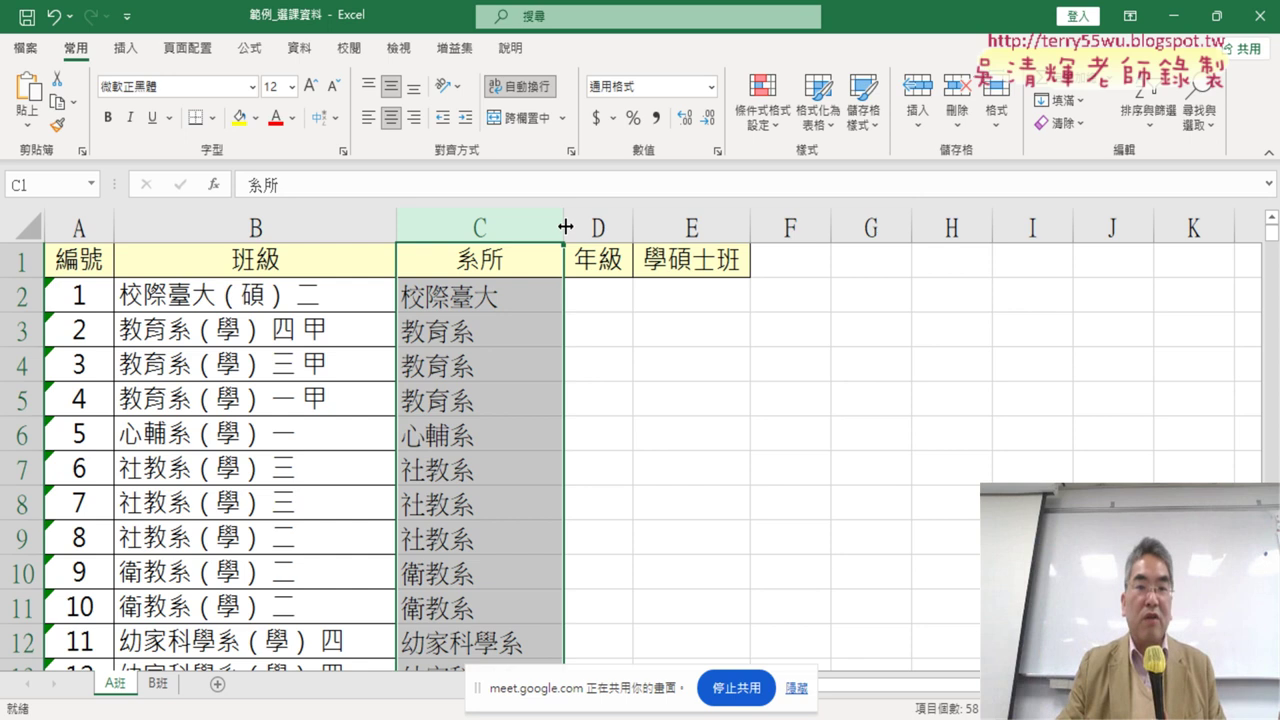
drag(565, 227, 490, 226)
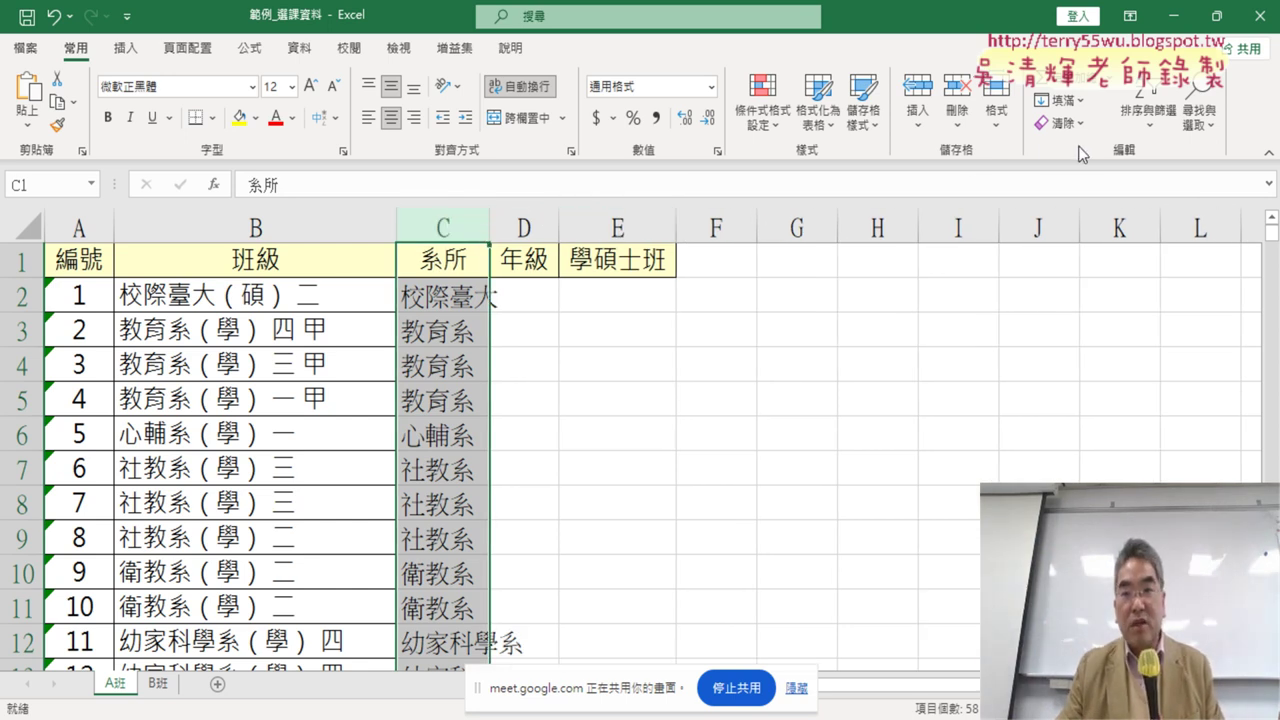
click(1001, 138)
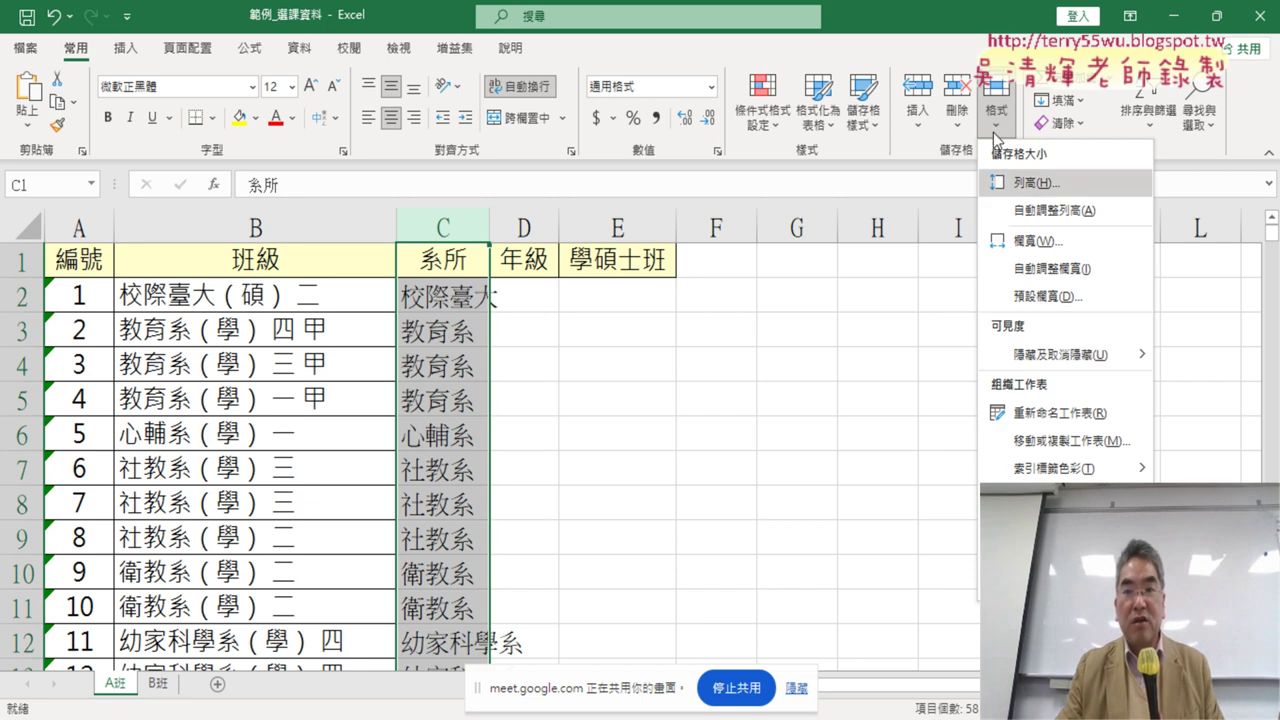
click(1052, 268)
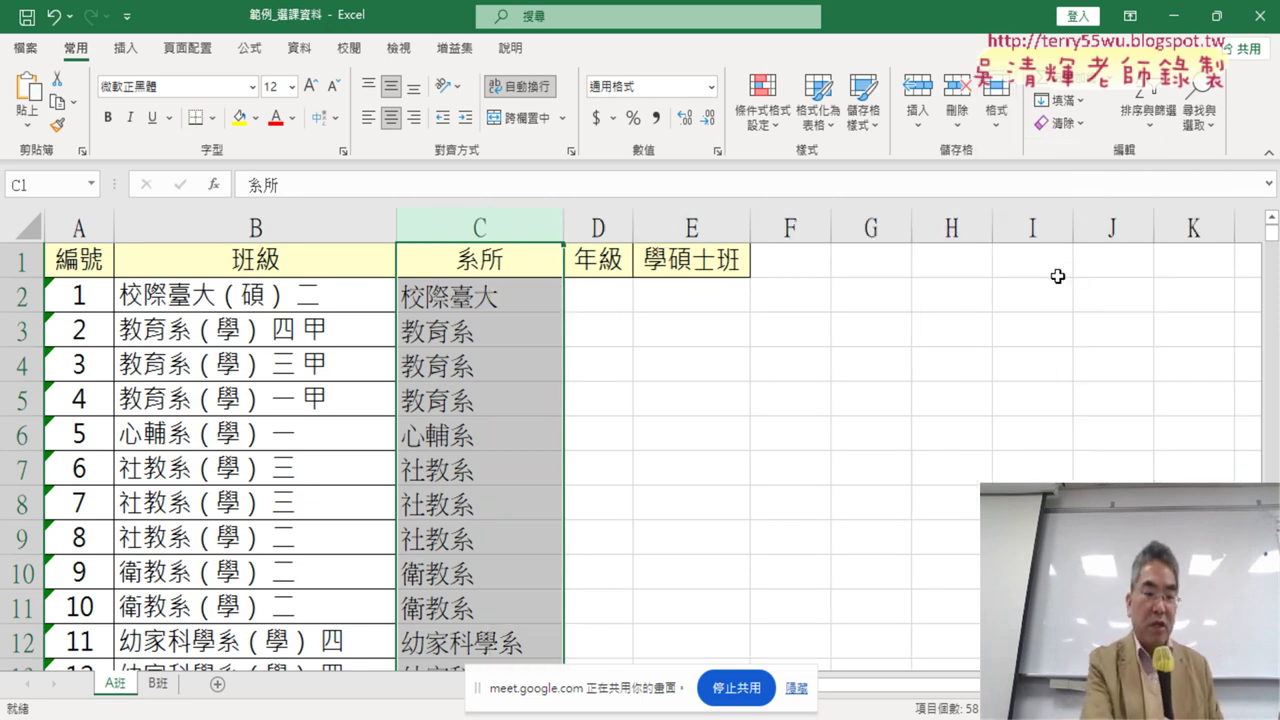
key(ctrl+z)
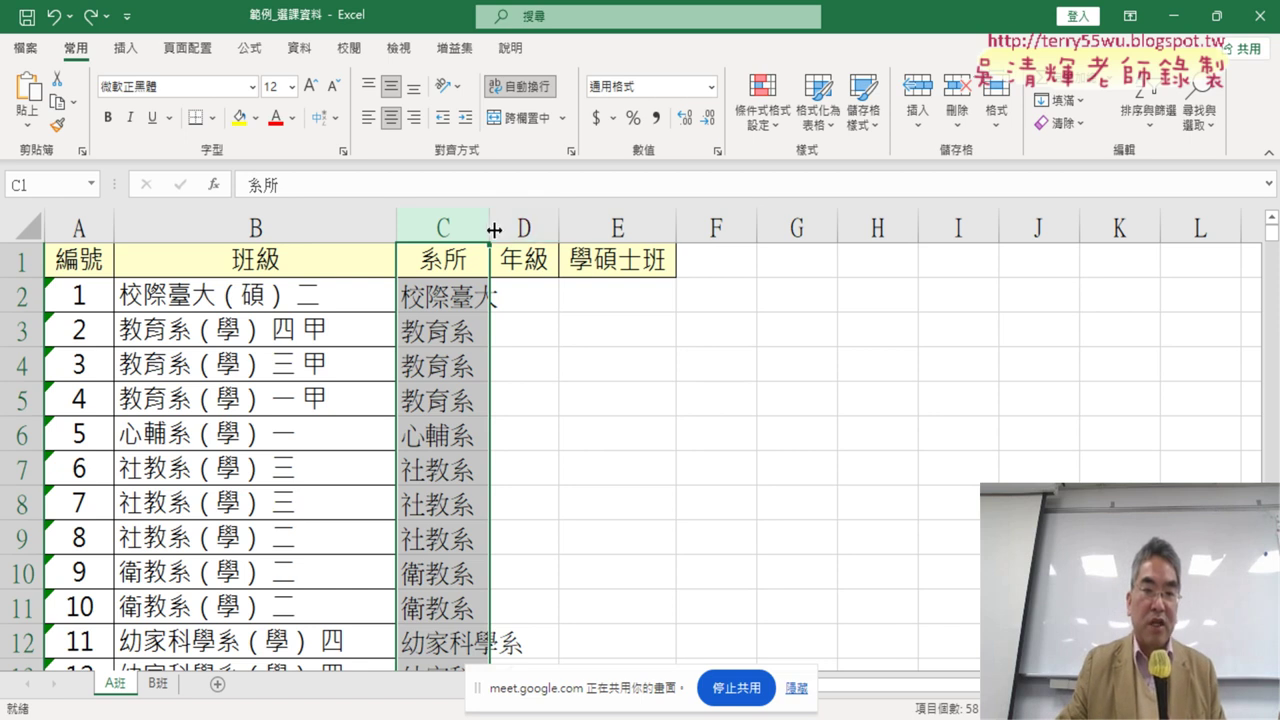
double_click(494, 230)
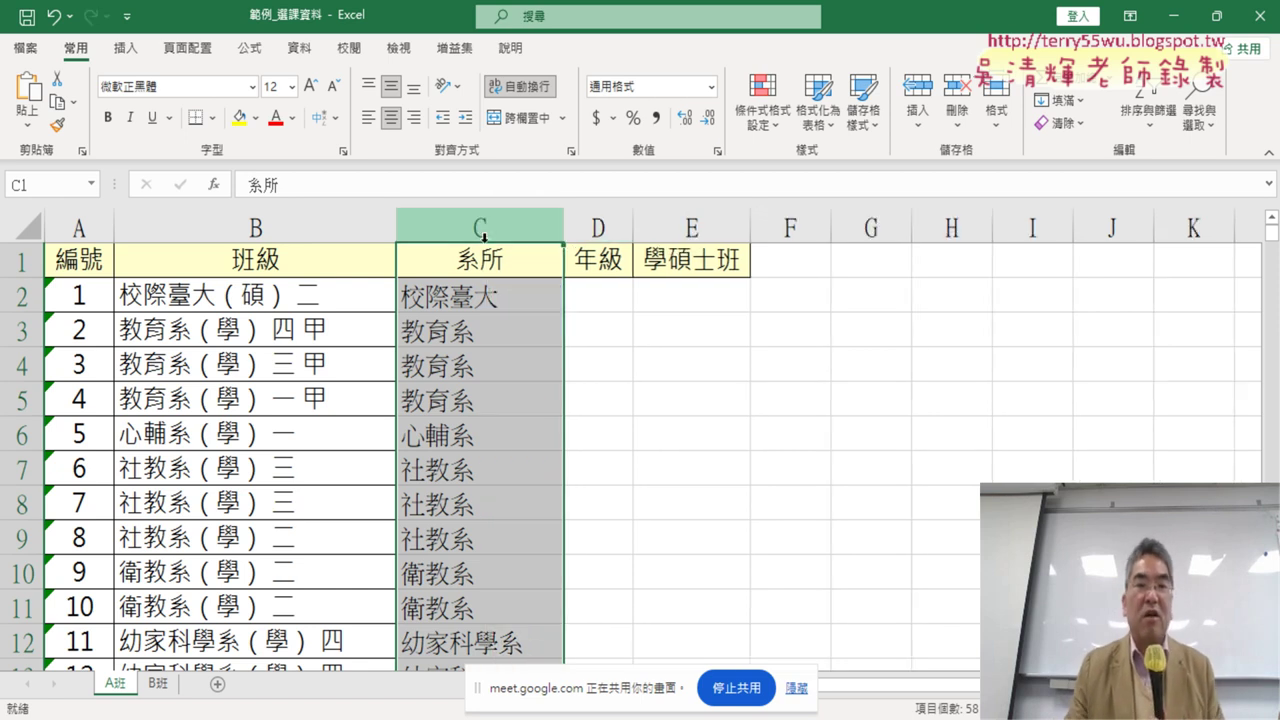
click(612, 295)
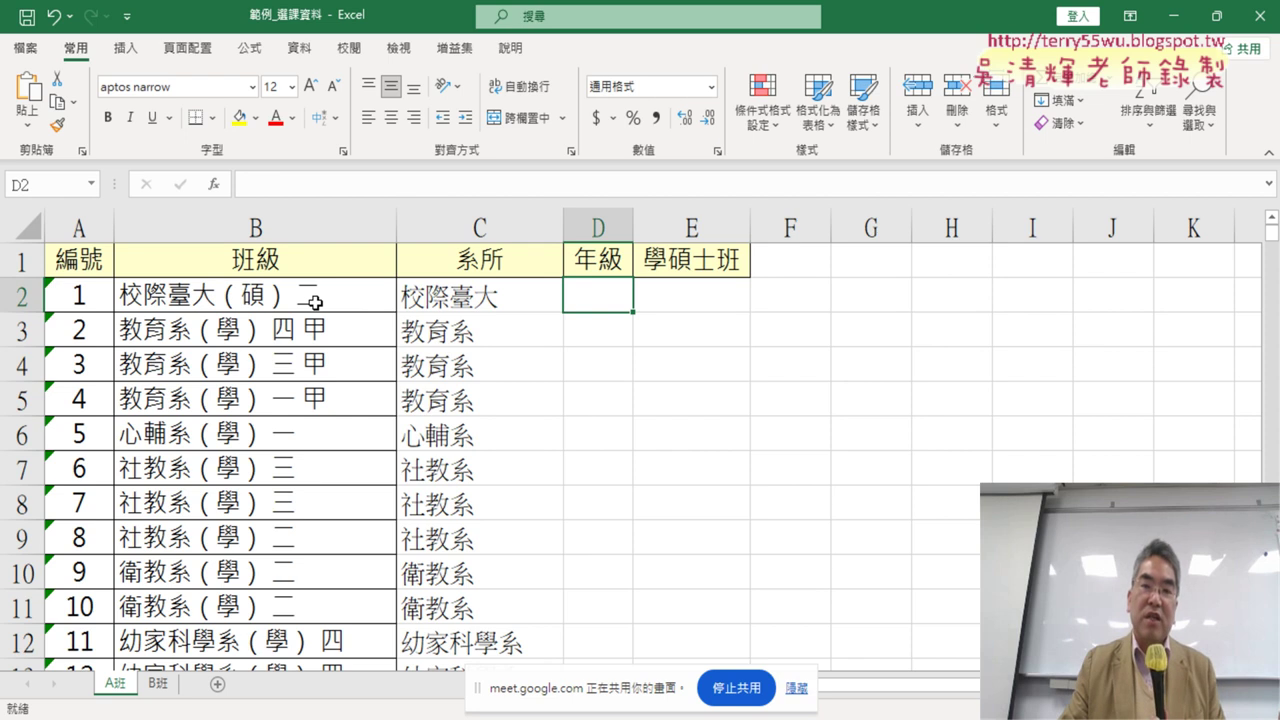
Review C2's LEFT formula and check the closing bracket in B2's class name, leaving B2 unchanged
click(422, 309)
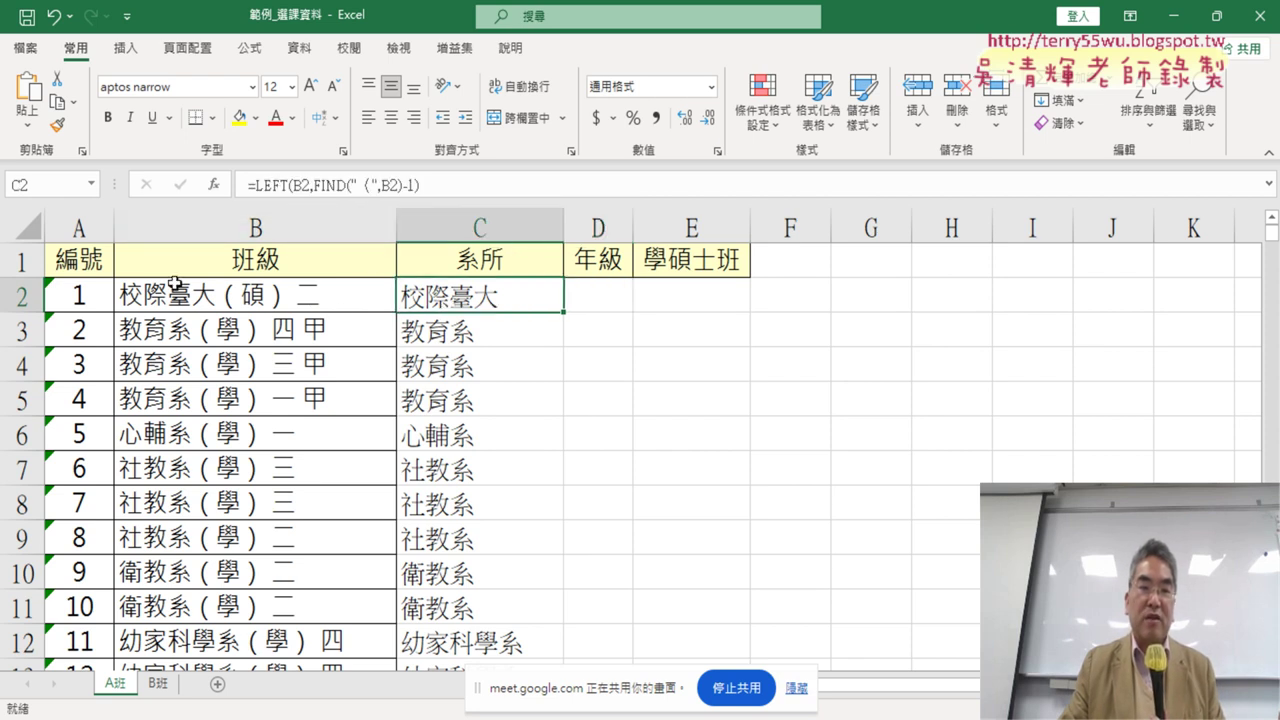
click(618, 294)
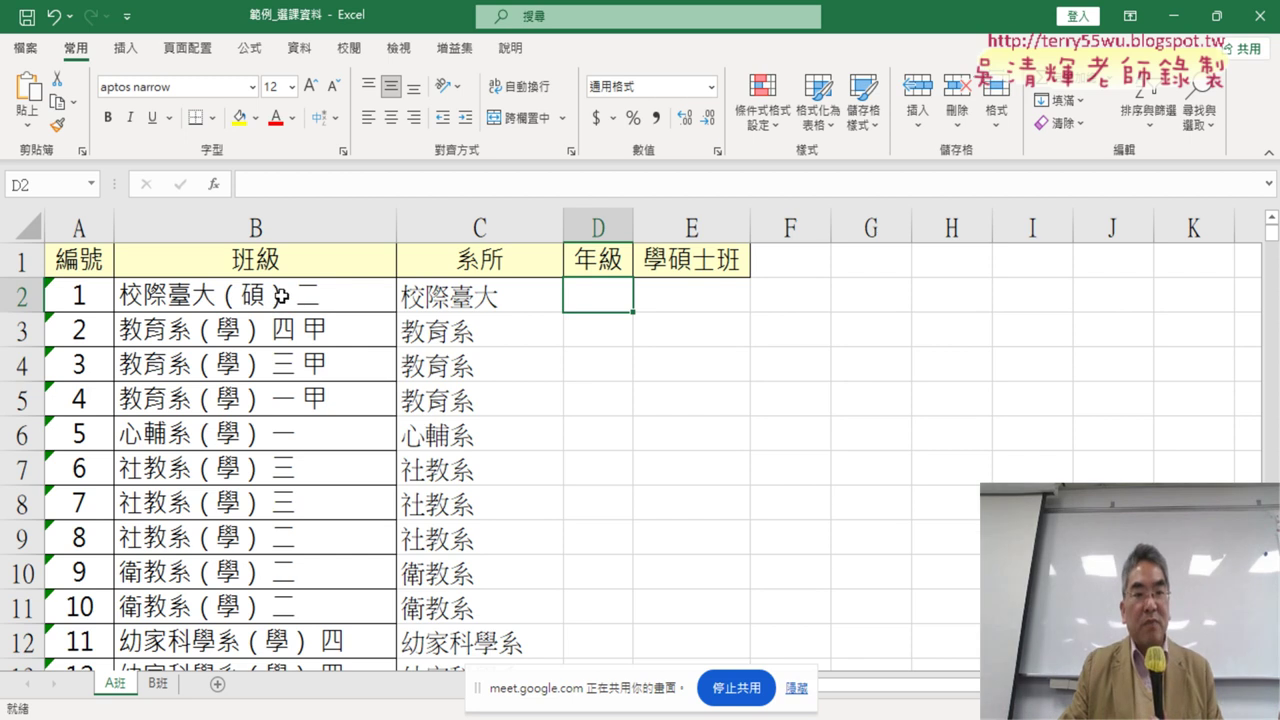
double_click(281, 296)
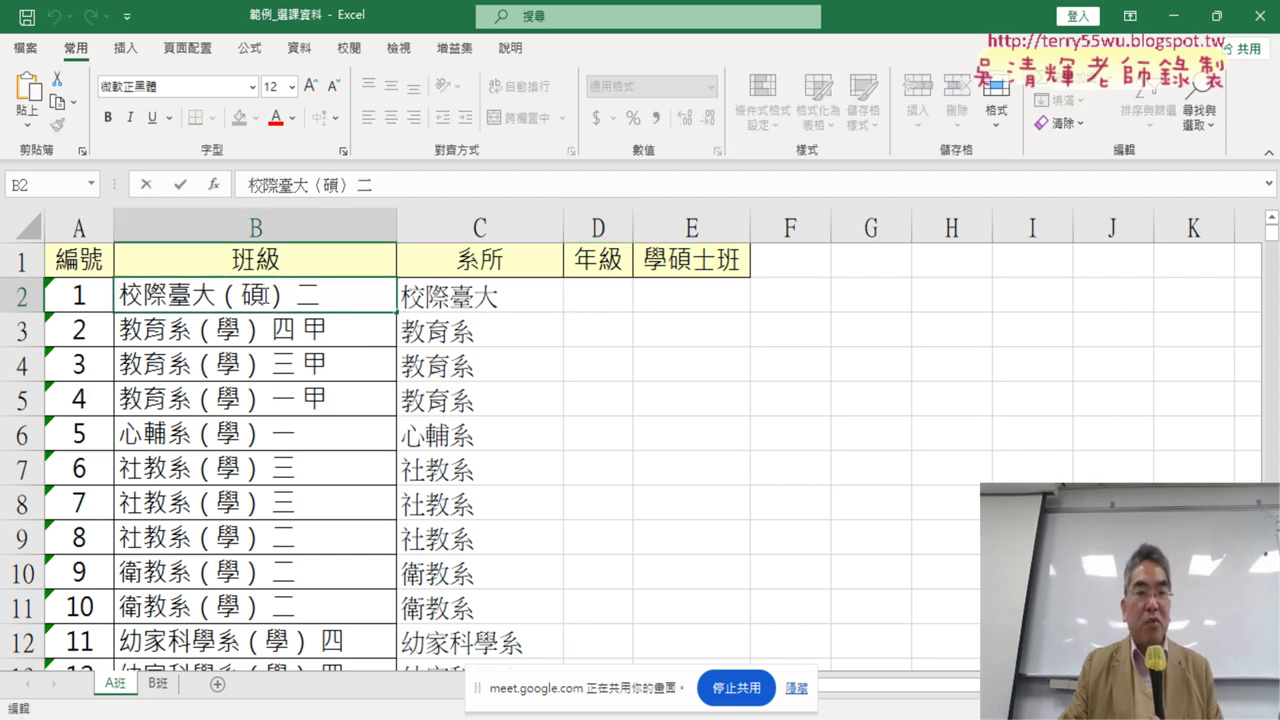
double_click(282, 296)
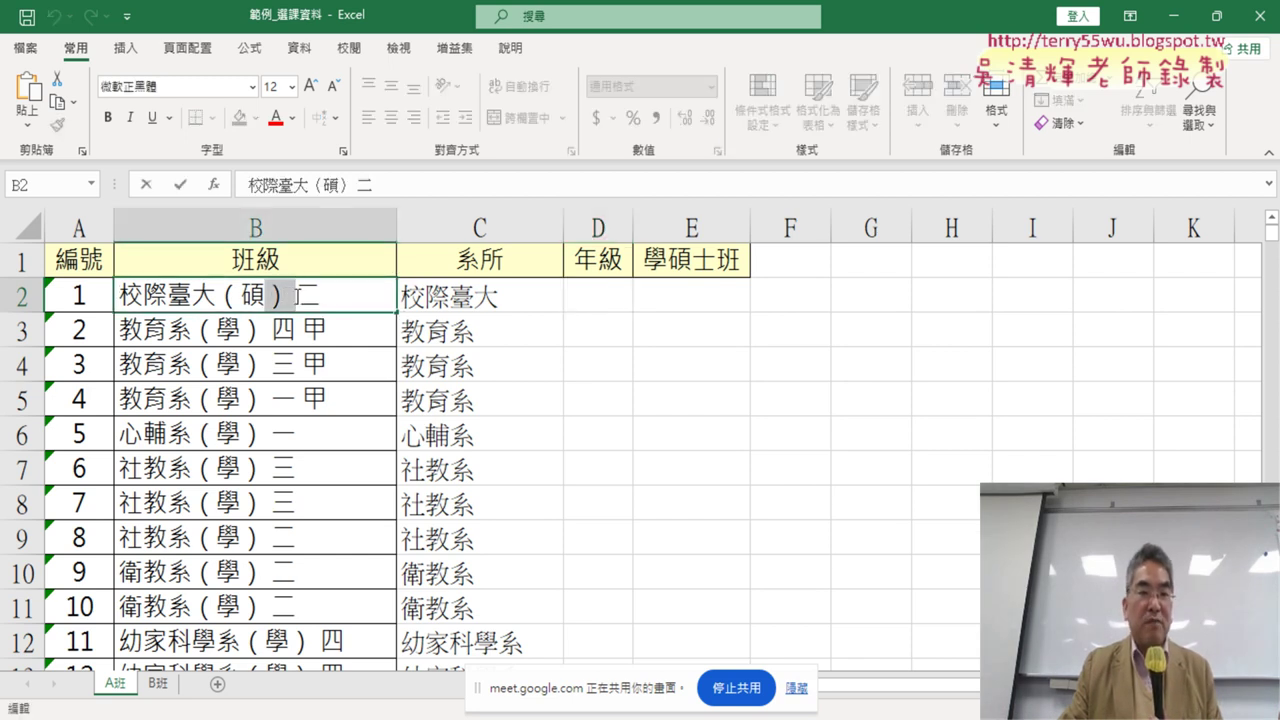
click(303, 298)
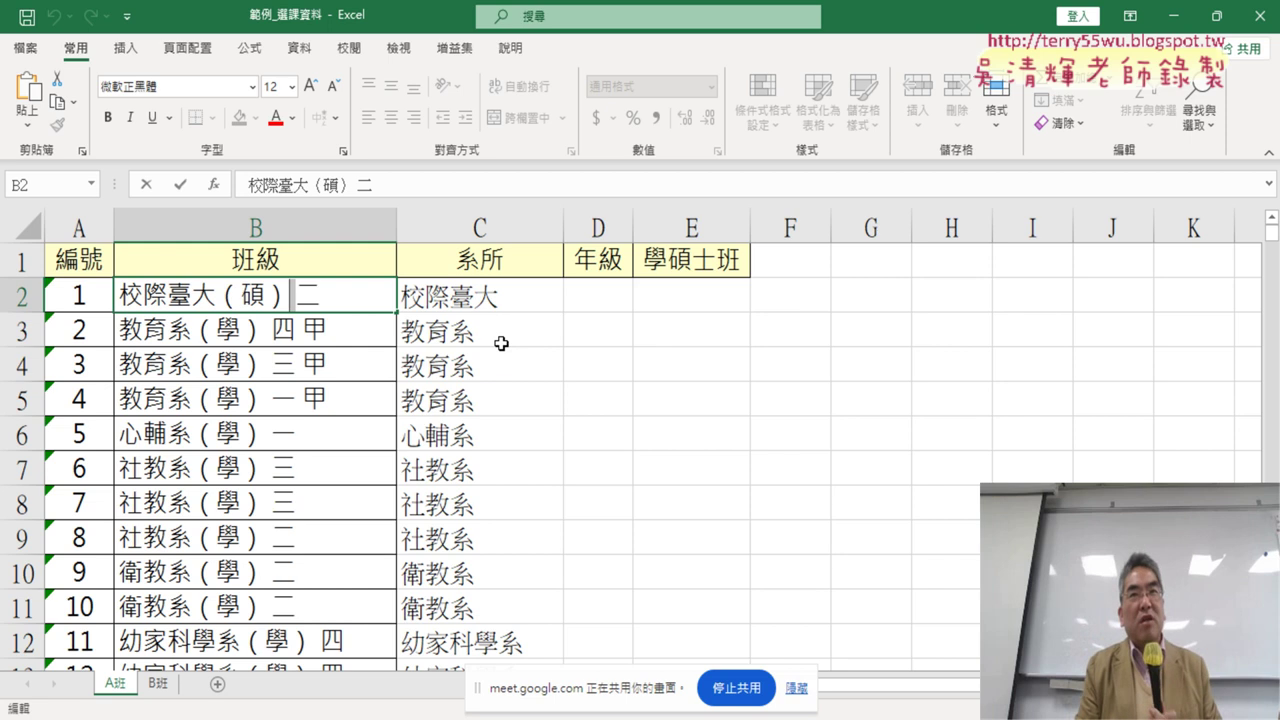
click(605, 298)
Enter =FIND("）",B2) in D2 to locate the closing bracket at position 7
click(215, 183)
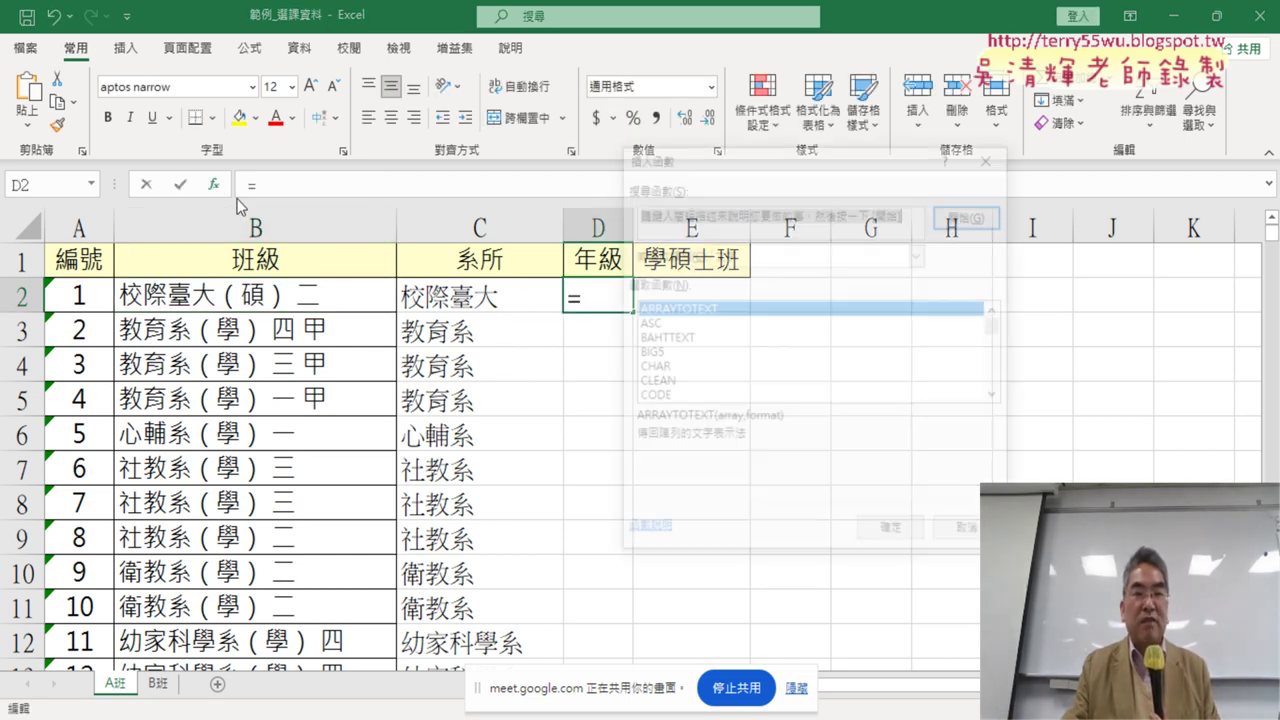
click(998, 396)
click(998, 396)
click(998, 396)
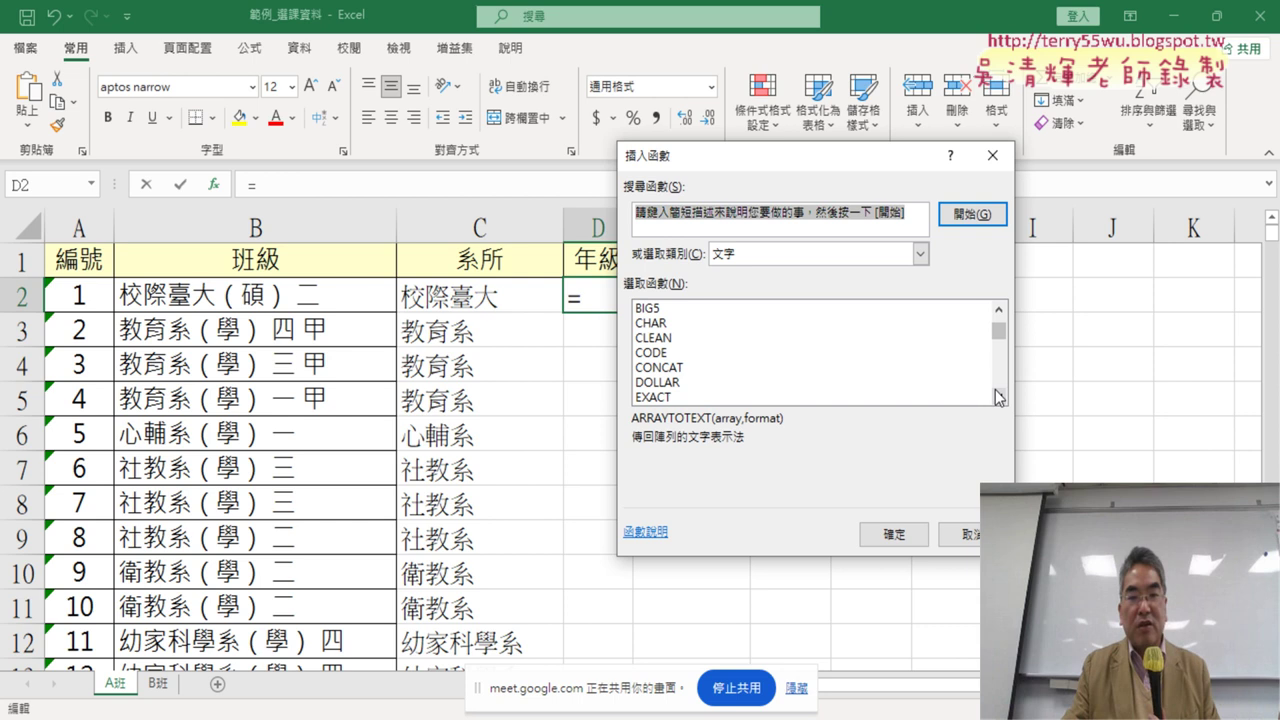
click(998, 396)
click(998, 396)
click(998, 396)
double_click(669, 368)
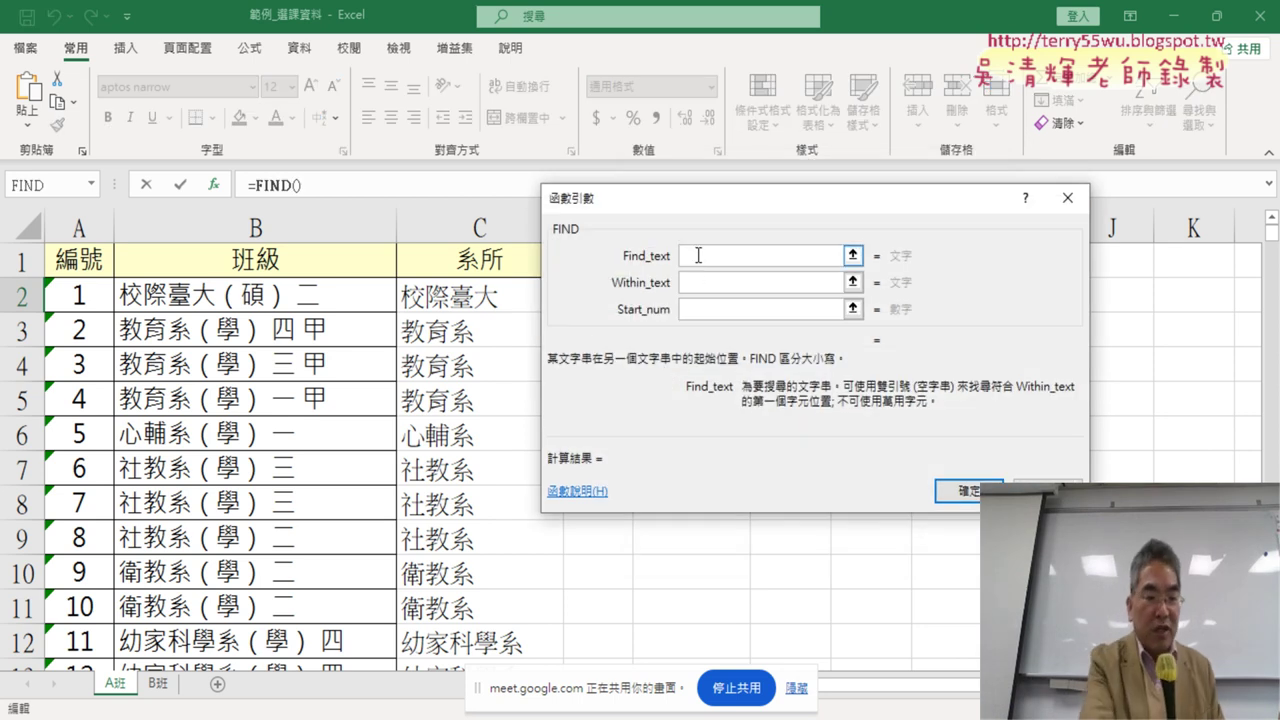
text(")
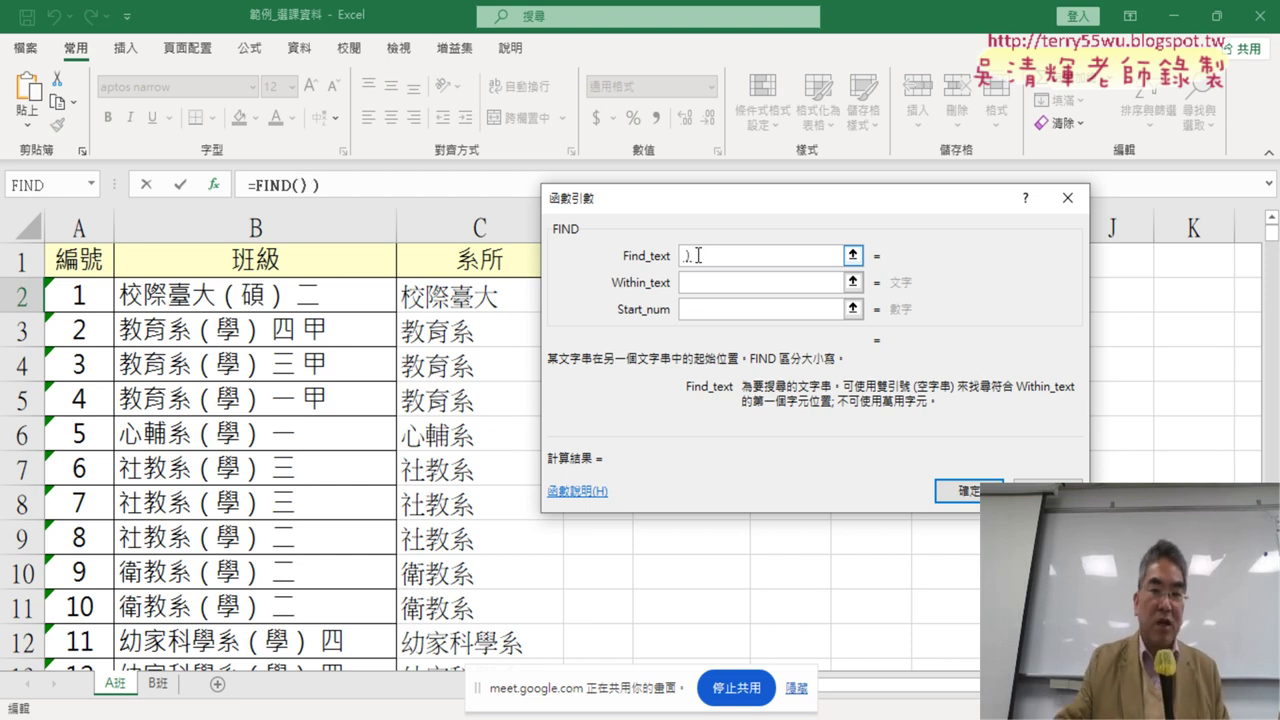
text(）")
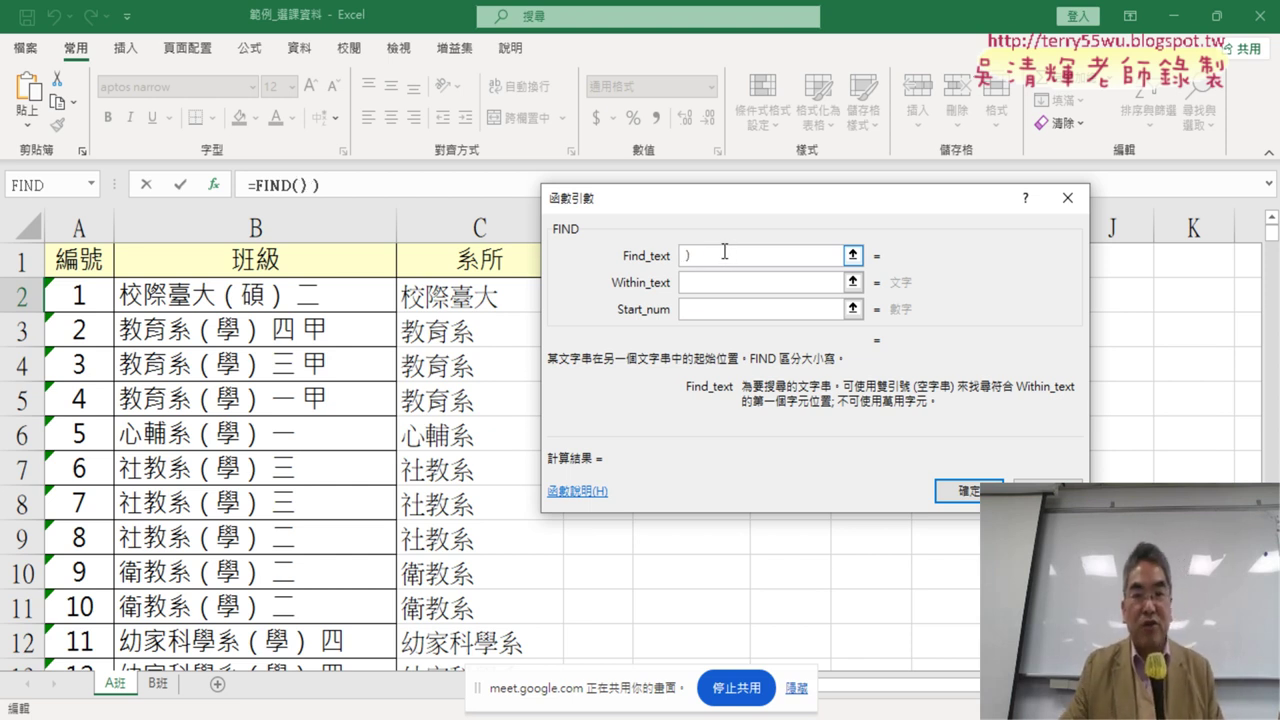
click(646, 253)
click(720, 285)
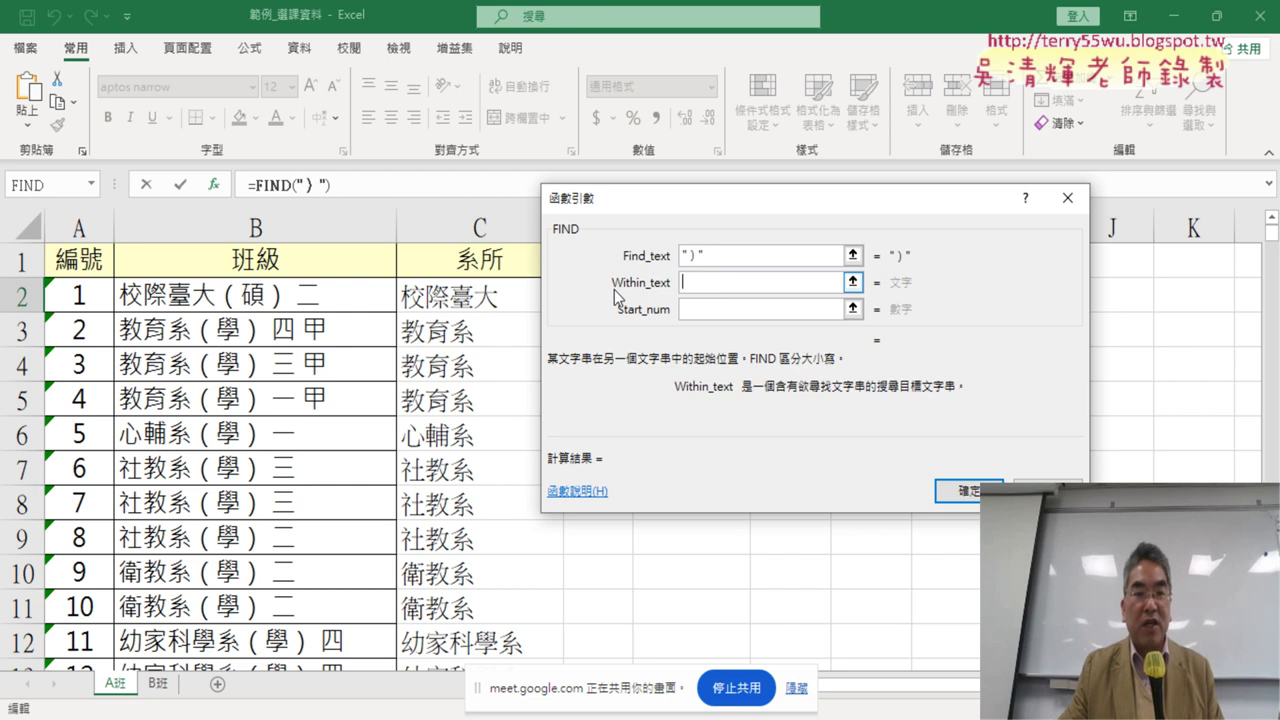
click(235, 306)
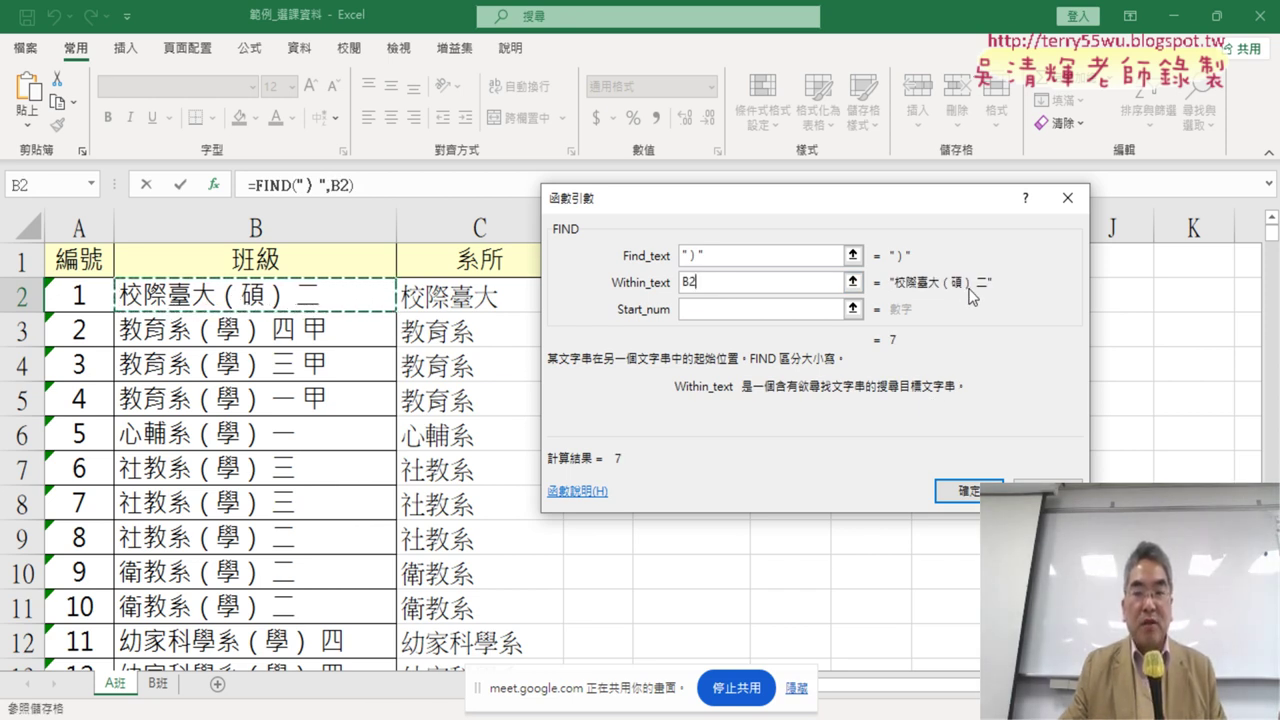
click(968, 492)
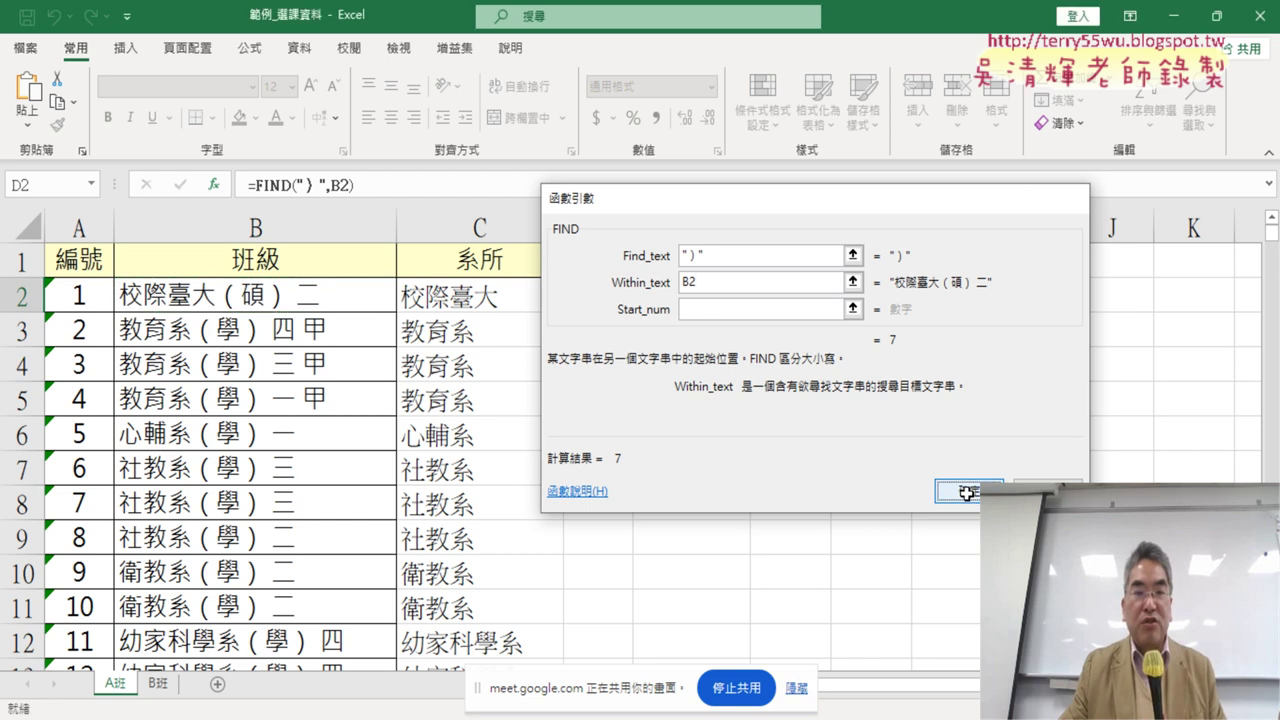
click(363, 184)
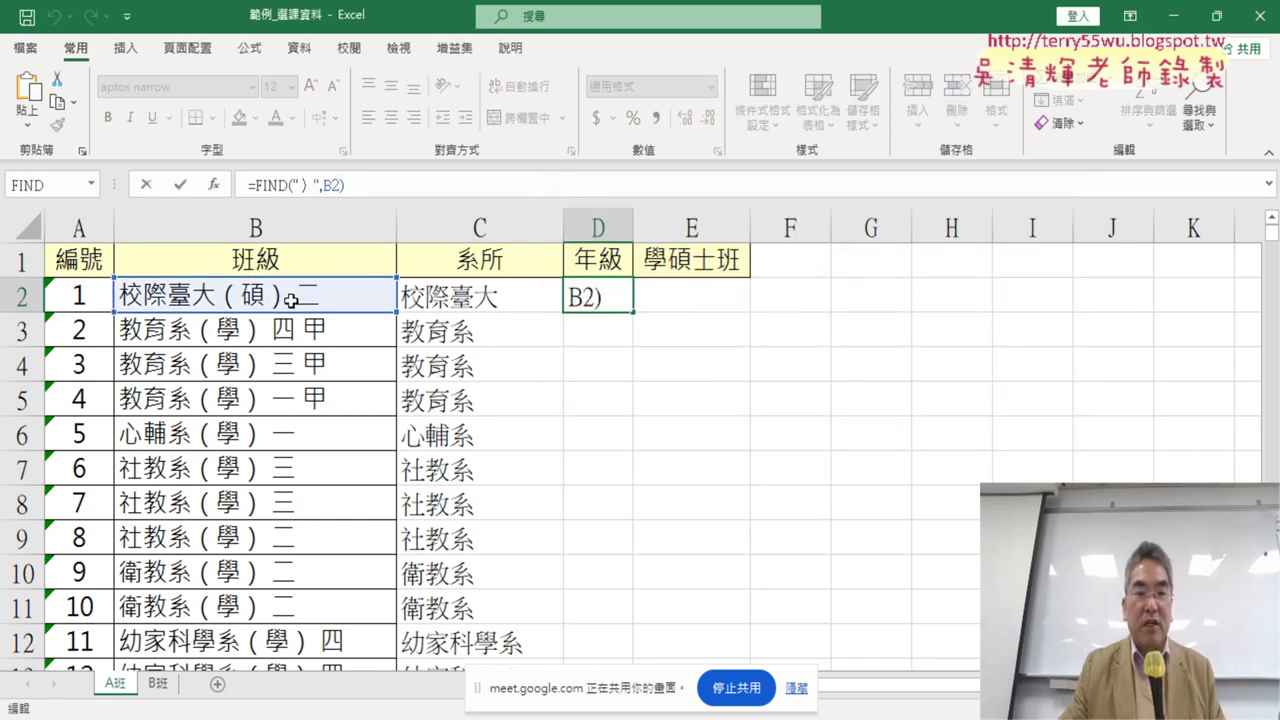
Change D2 to =FIND(")",B2)+2, returning 9, and fill it down column D
text(+2)
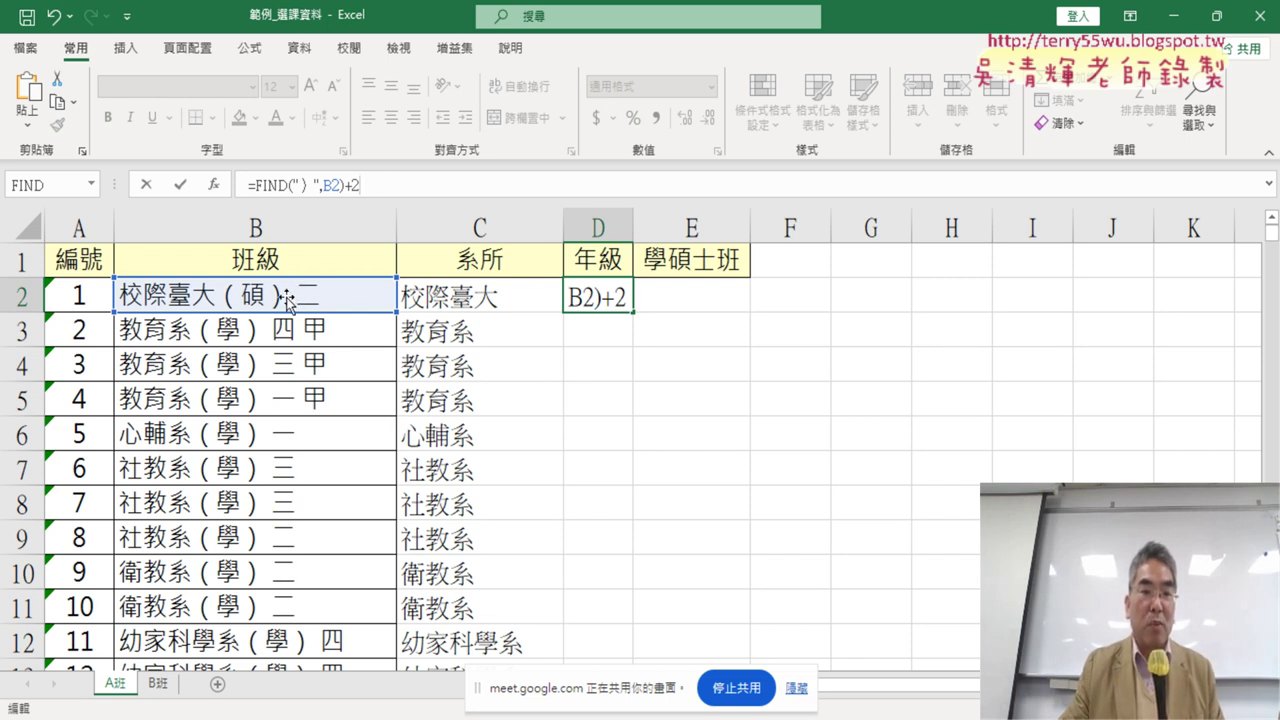
click(180, 185)
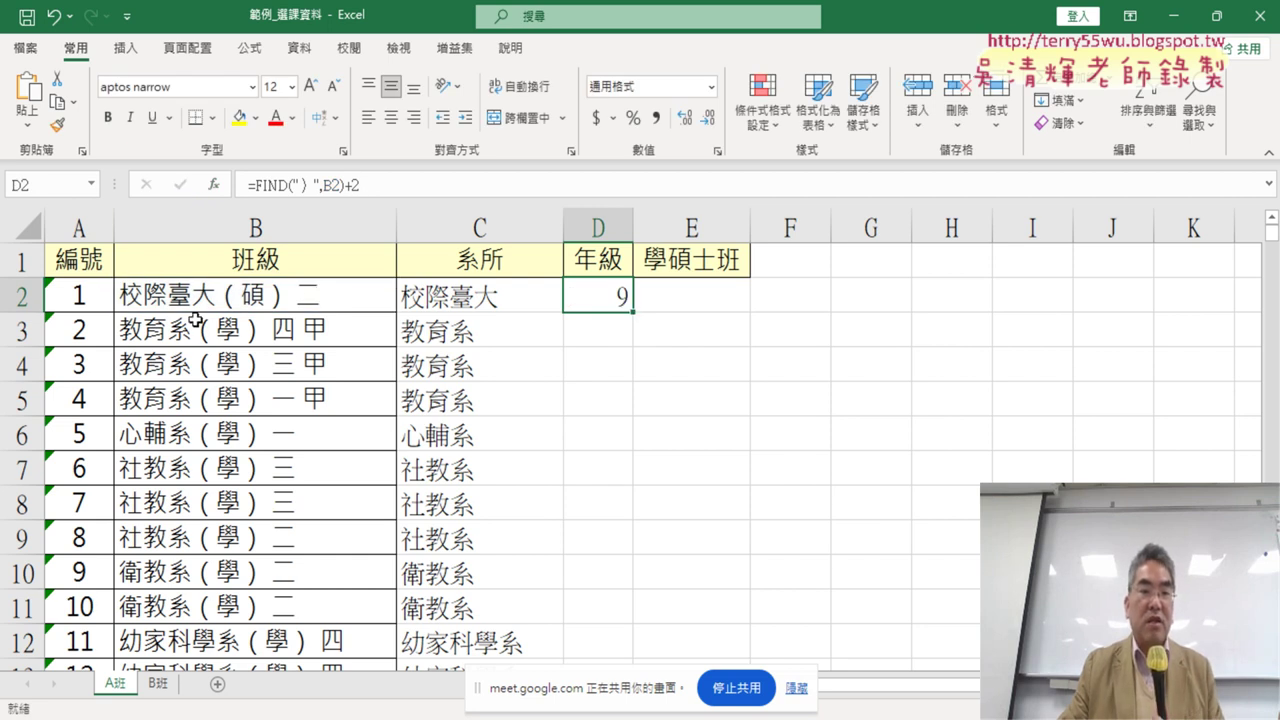
double_click(632, 313)
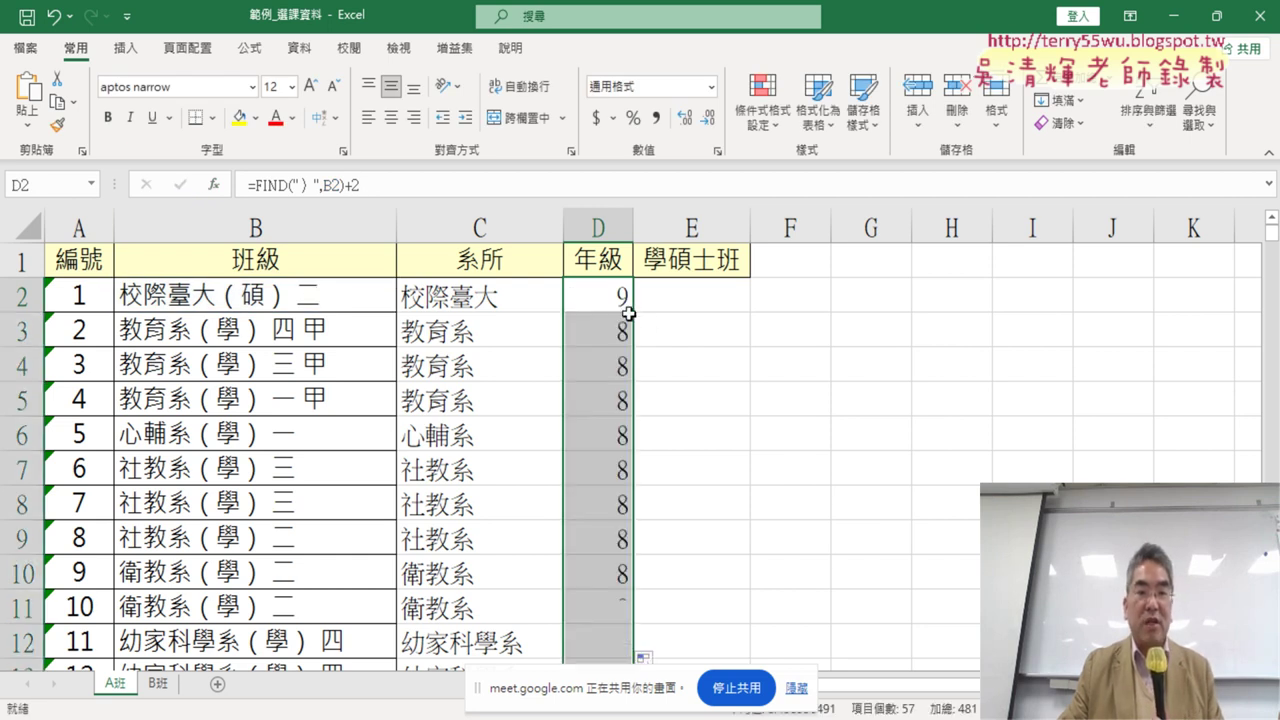
click(622, 302)
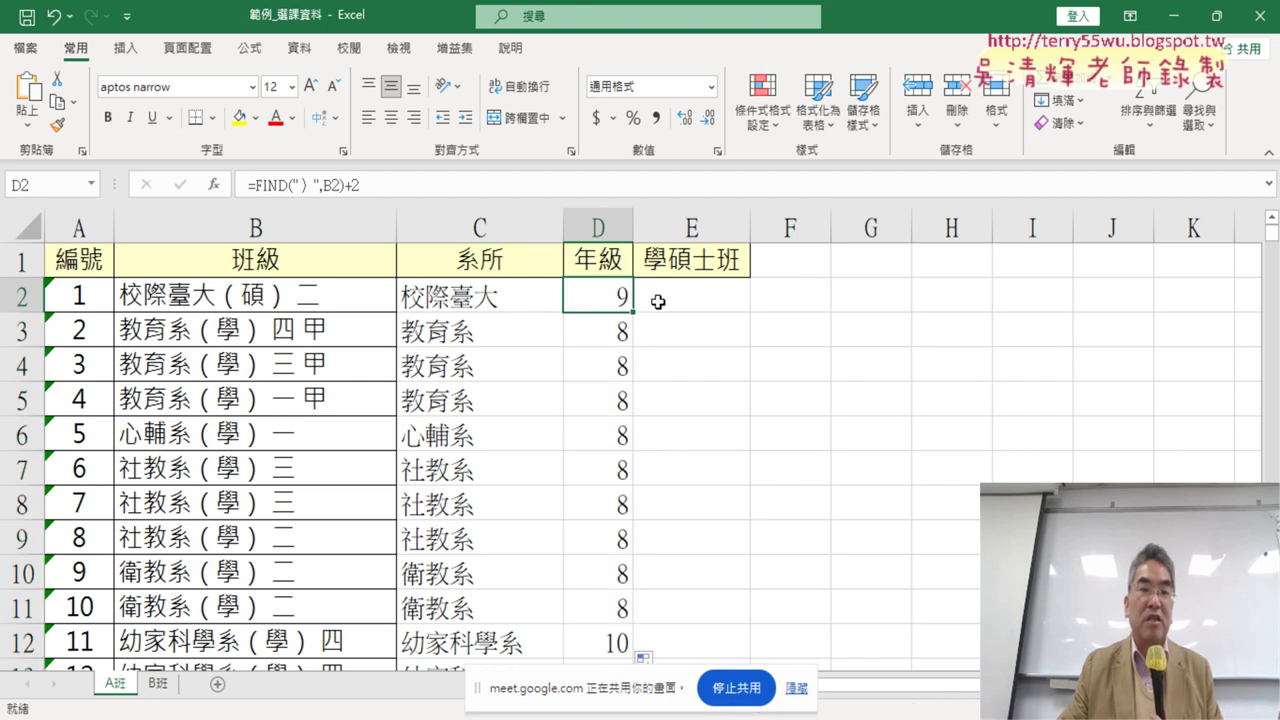
Cut the FIND(")",B2)+2 expression out of D2 and insert the MID function in its place
drag(257, 188, 351, 190)
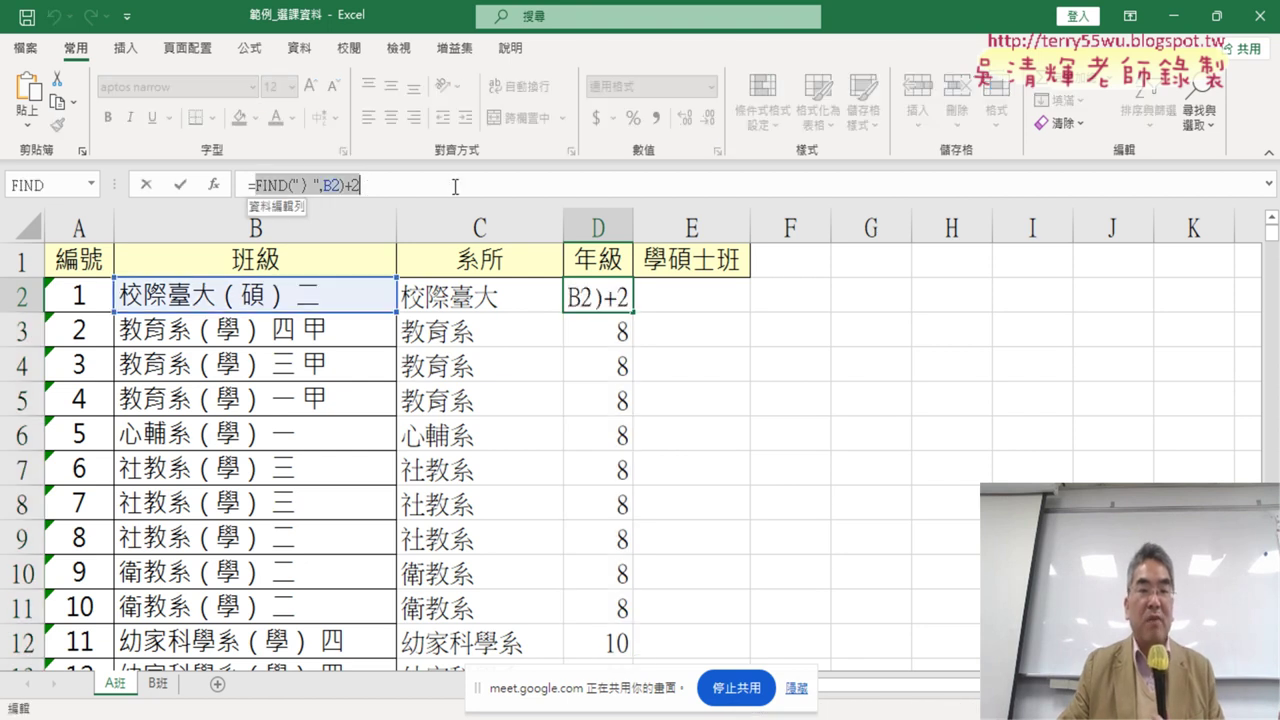
right_click(349, 185)
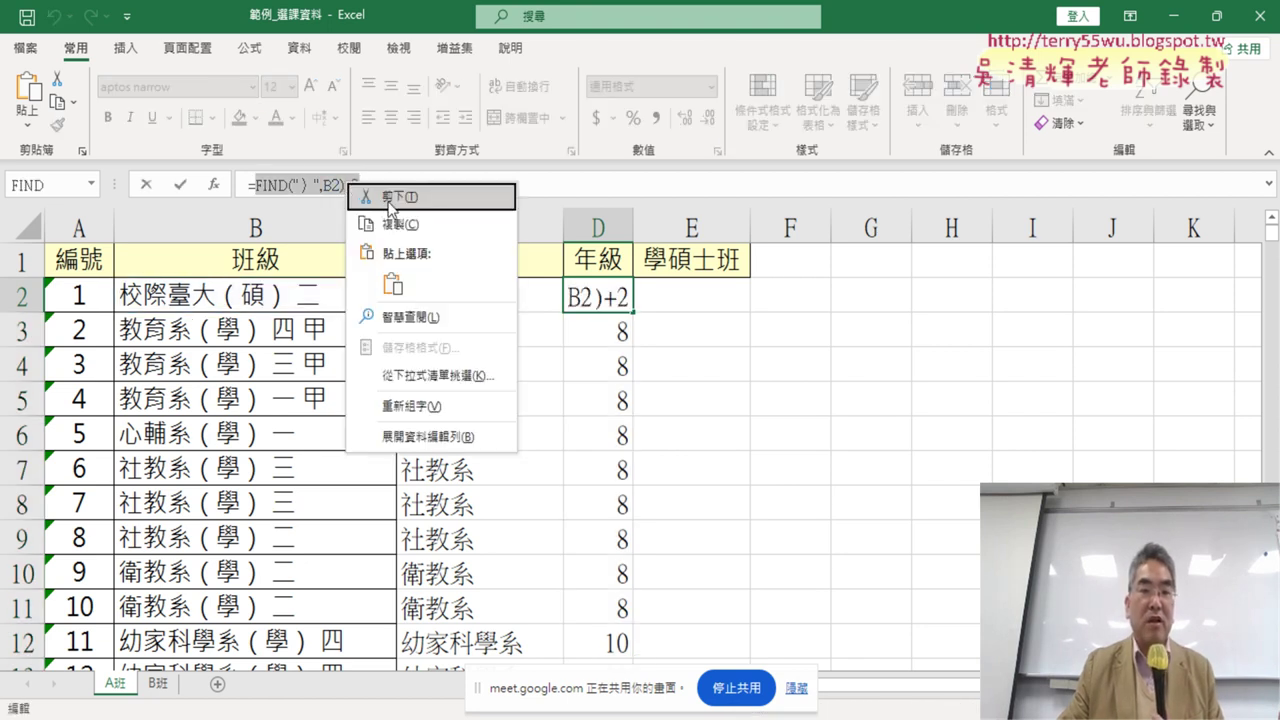
click(387, 199)
click(214, 186)
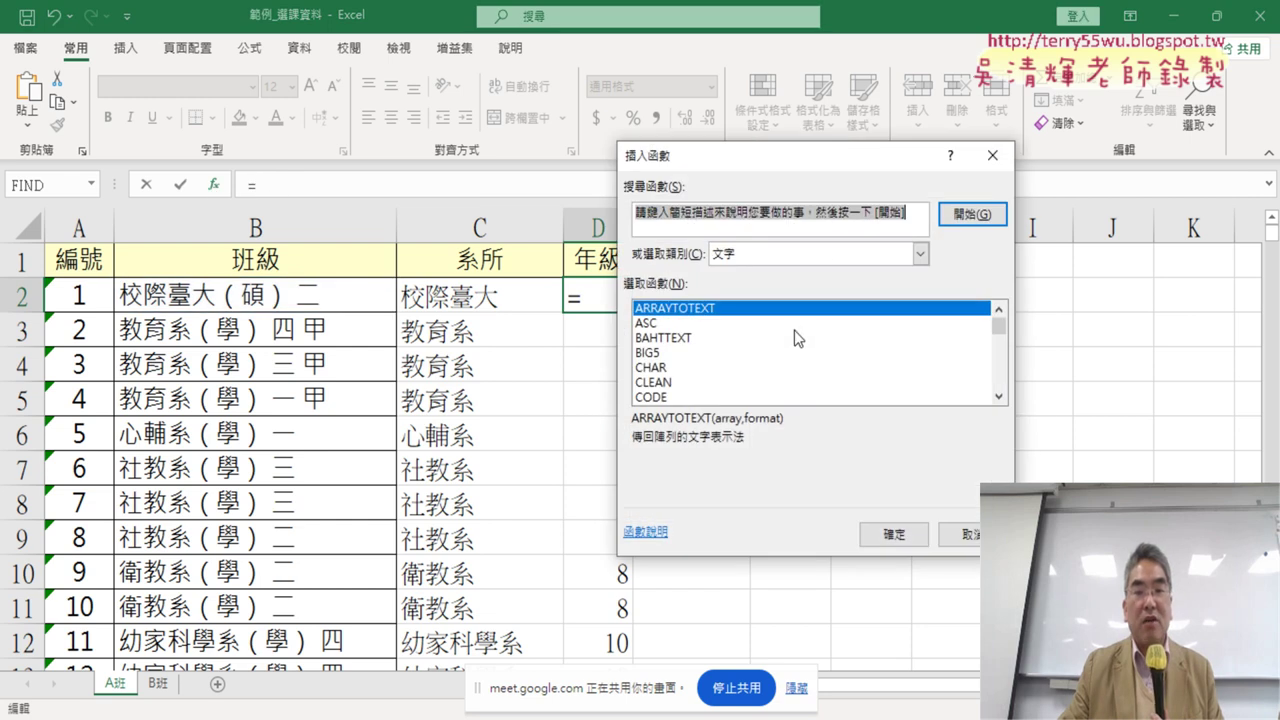
click(998, 396)
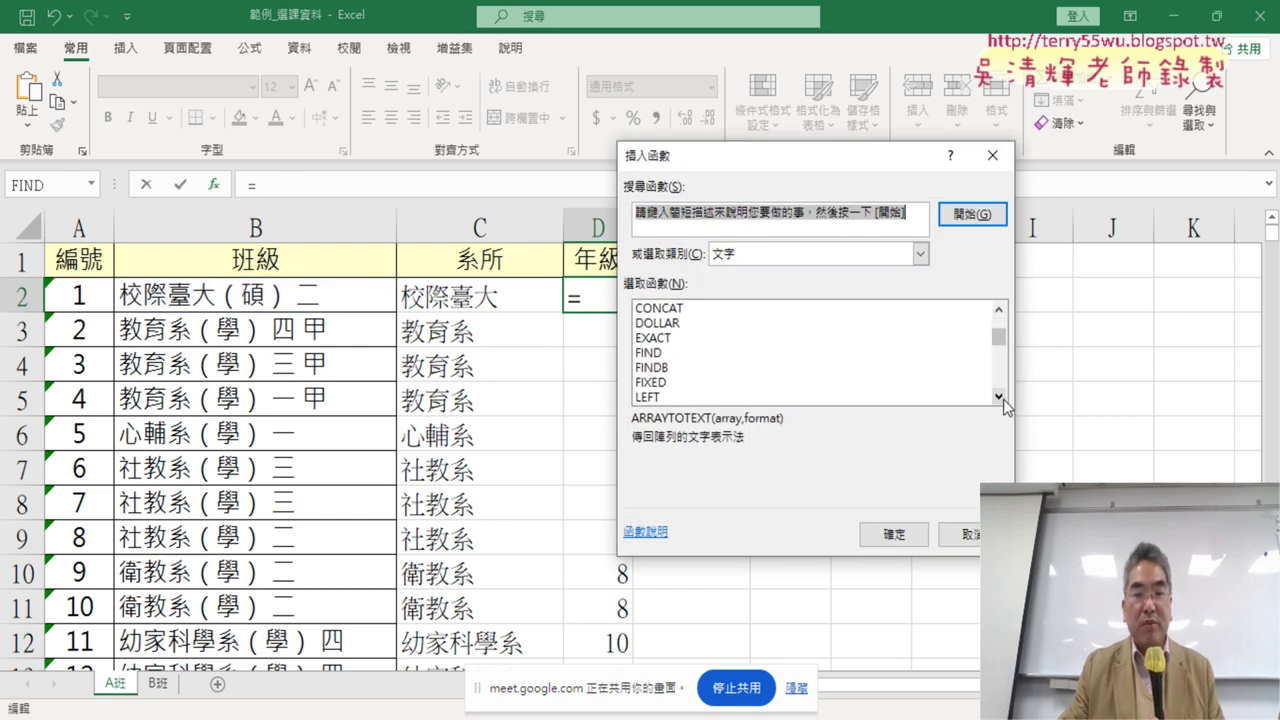
click(998, 396)
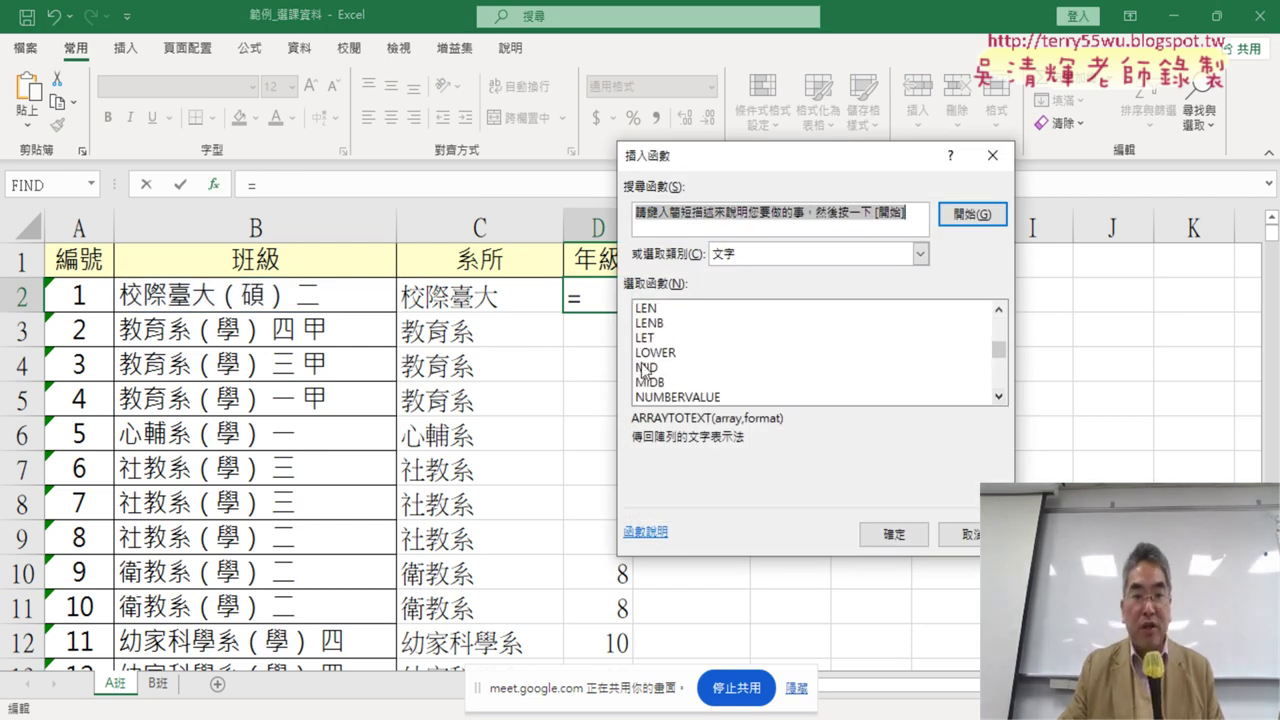
click(665, 368)
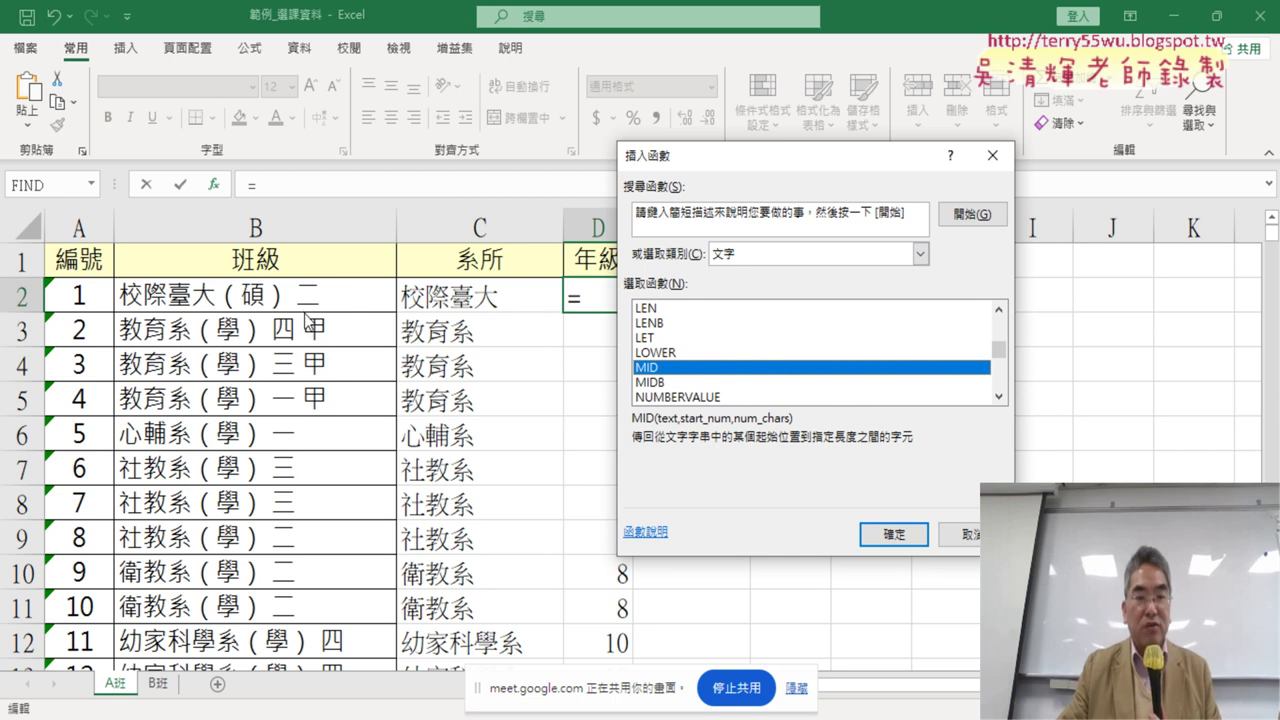
click(898, 535)
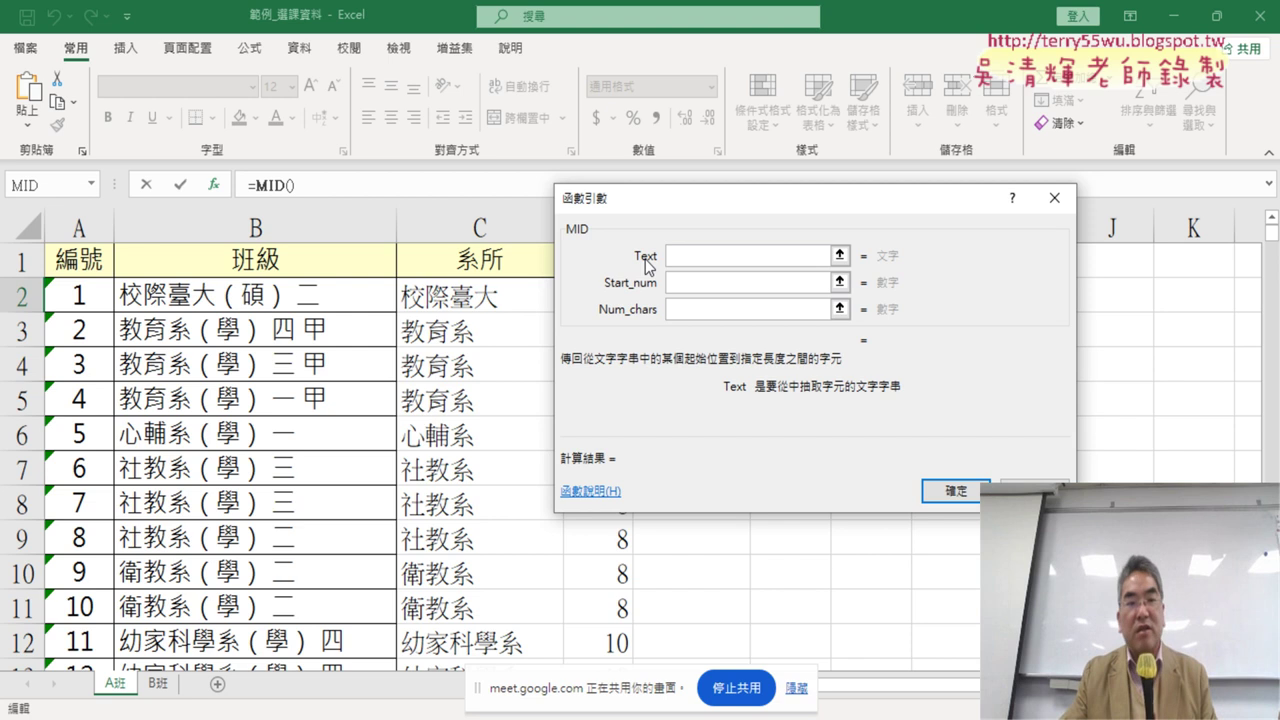
Give MID text B2, start FIND(")",B2)+2 and length 1, so D2 shows 二
click(338, 297)
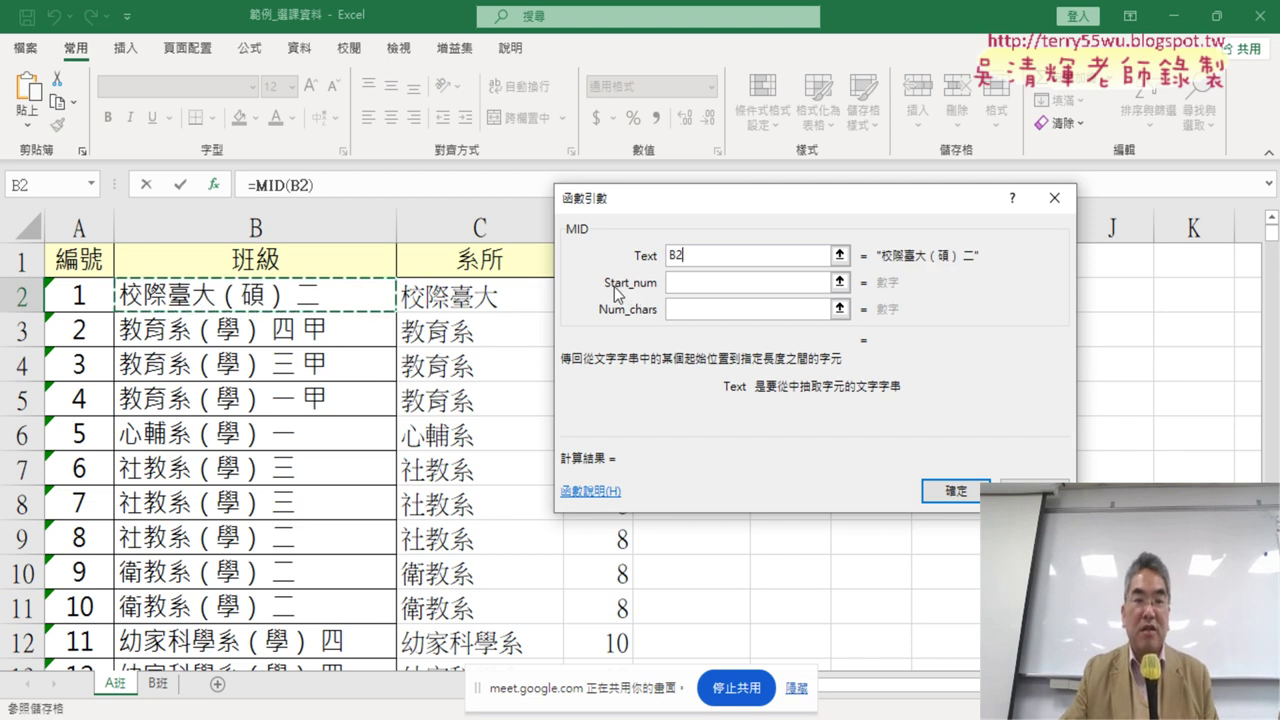
click(691, 284)
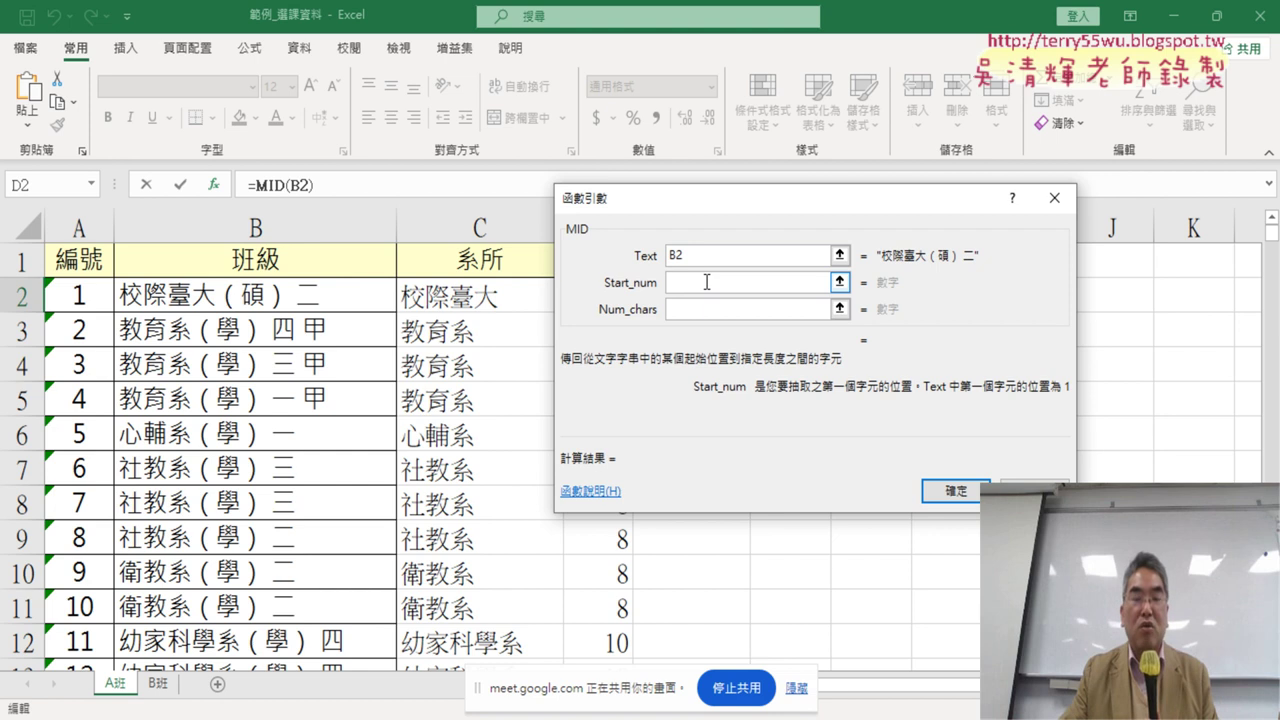
right_click(704, 282)
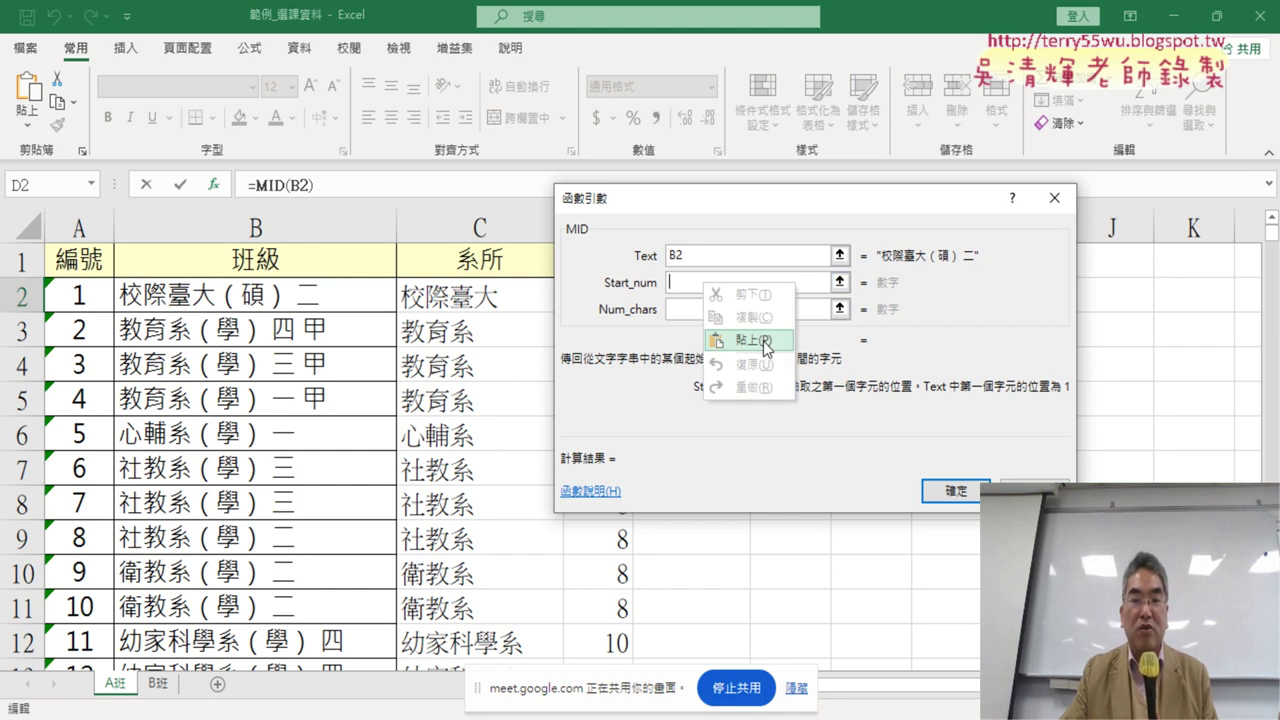
click(764, 343)
click(790, 308)
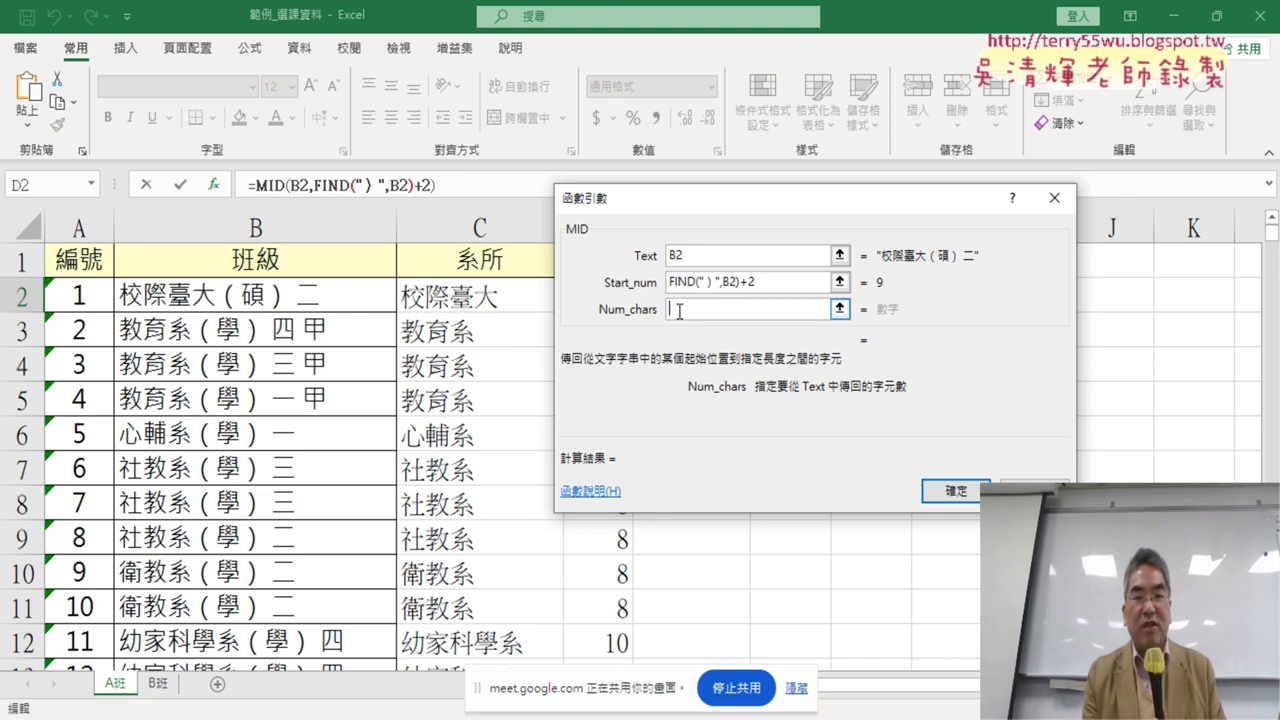
text(1)
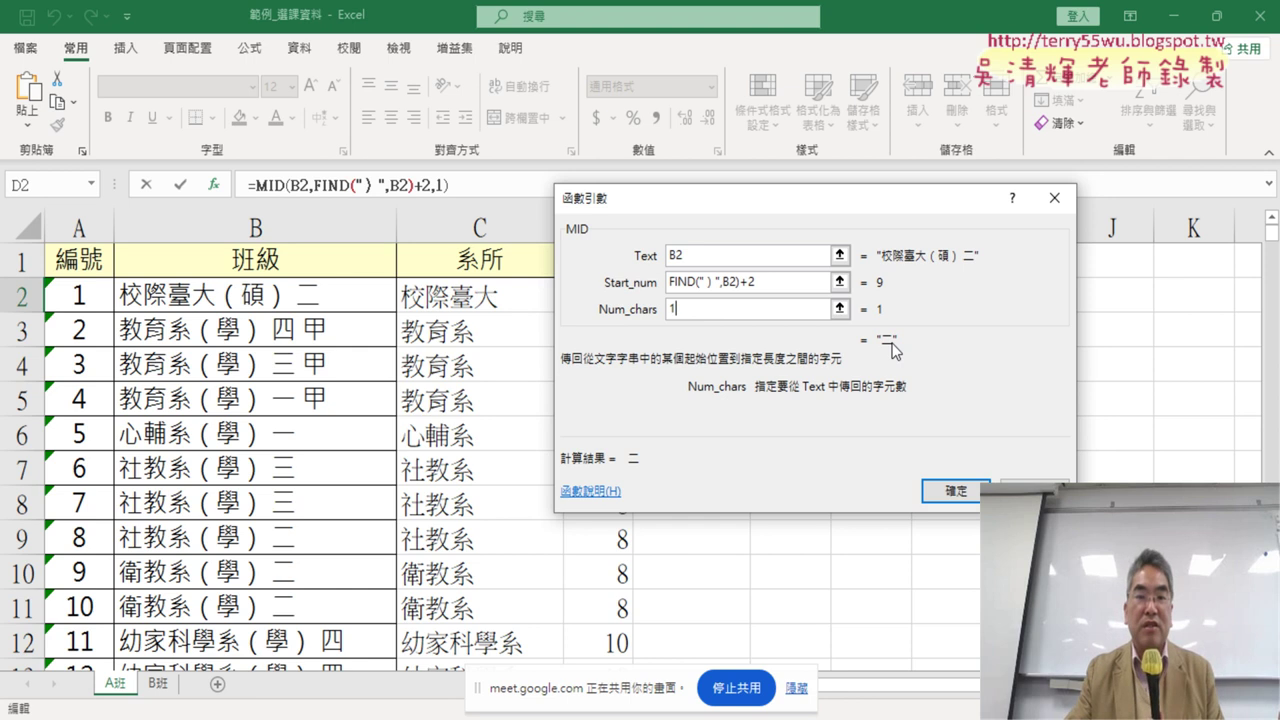
click(955, 493)
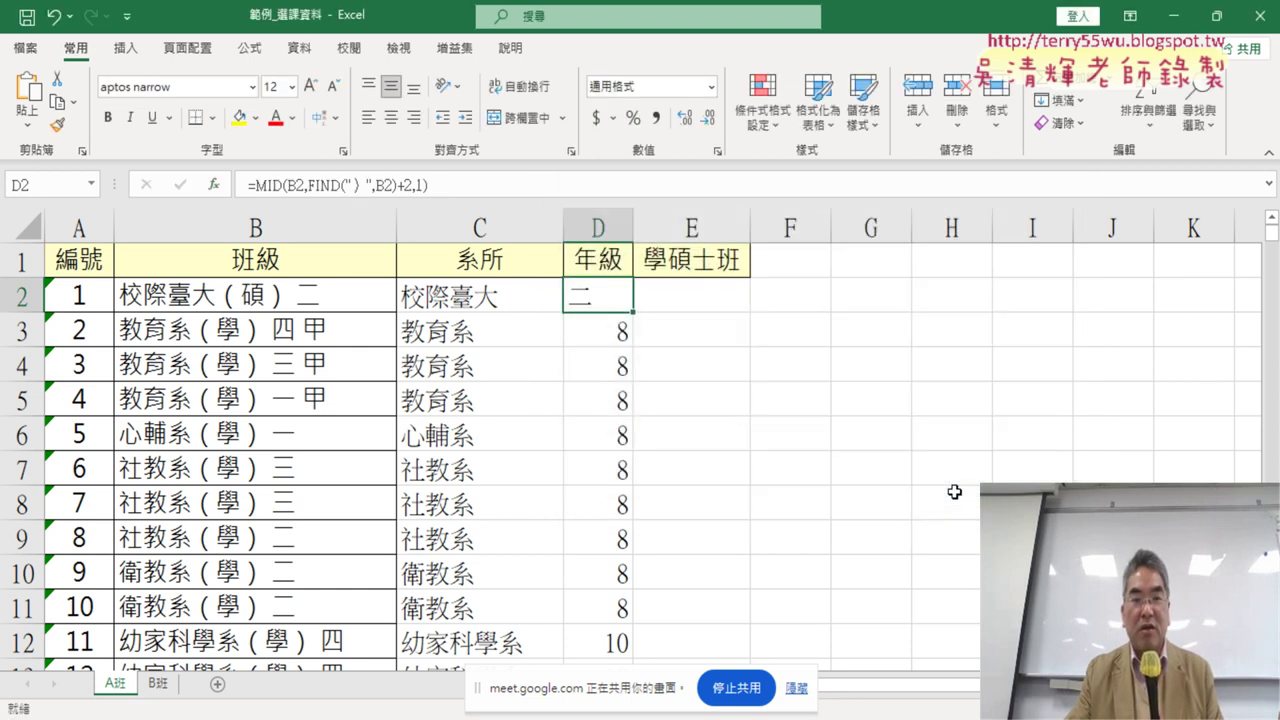
Fill the MID grade formula down column D and scroll through results like 四, 三 and 一
double_click(634, 312)
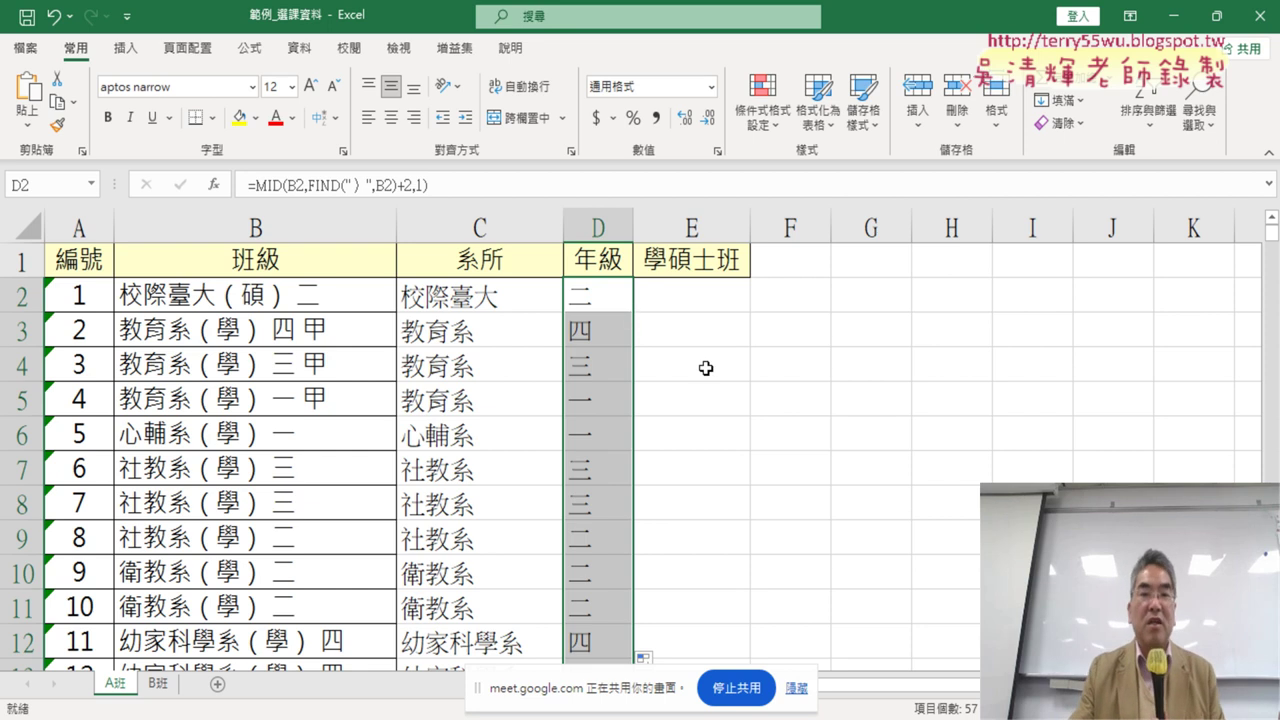
scroll(733, 379, down, 9)
scroll(733, 379, down, 5)
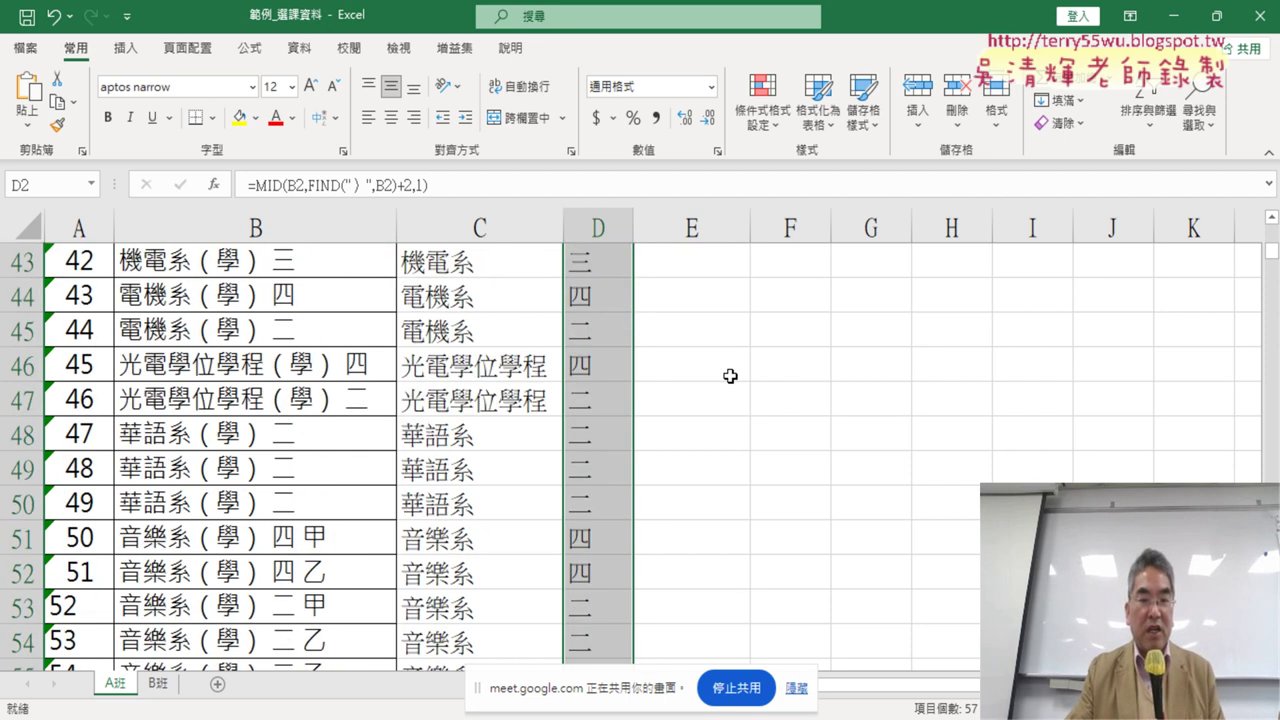
scroll(733, 379, down, 9)
scroll(731, 375, up, 6)
scroll(731, 375, up, 12)
scroll(731, 375, up, 5)
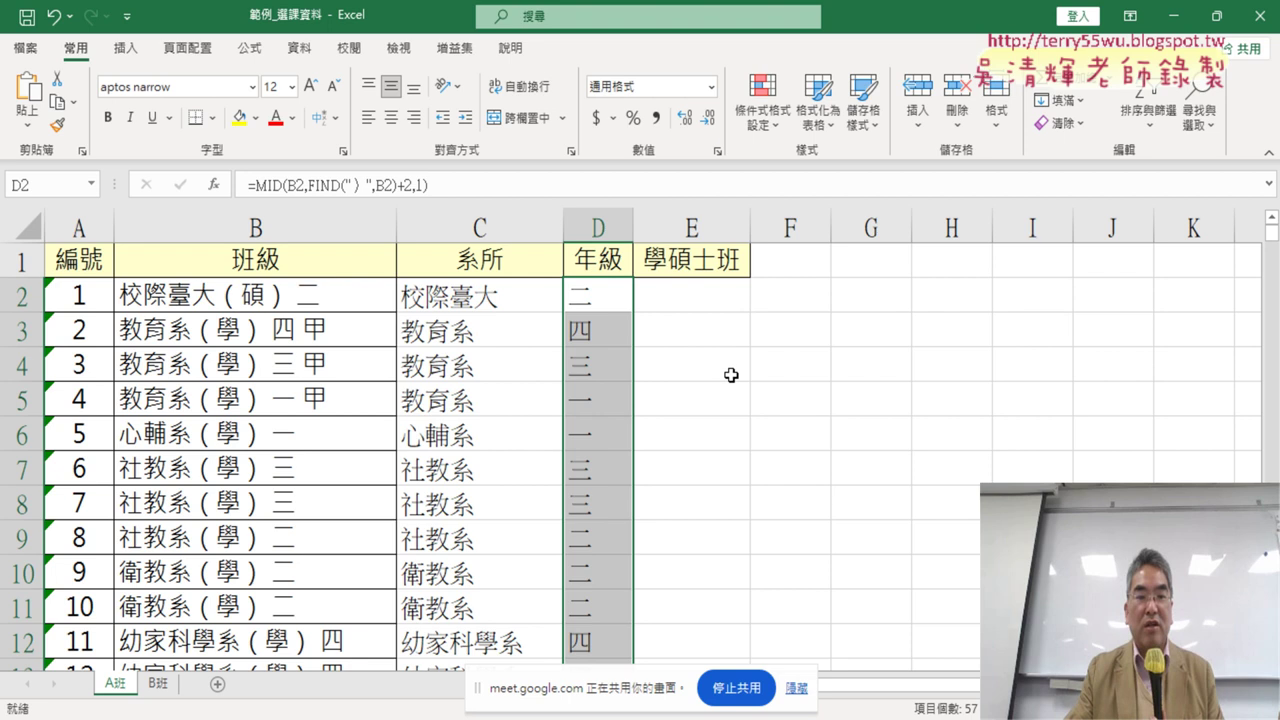
click(588, 299)
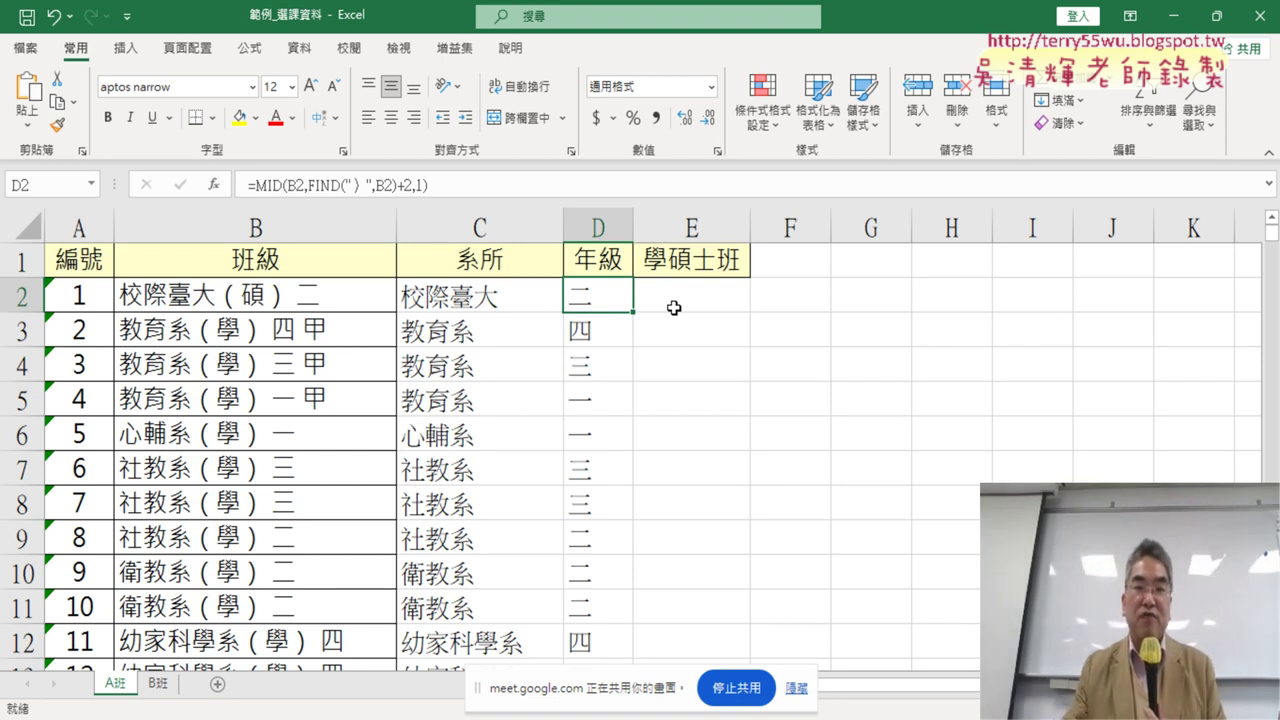
click(703, 298)
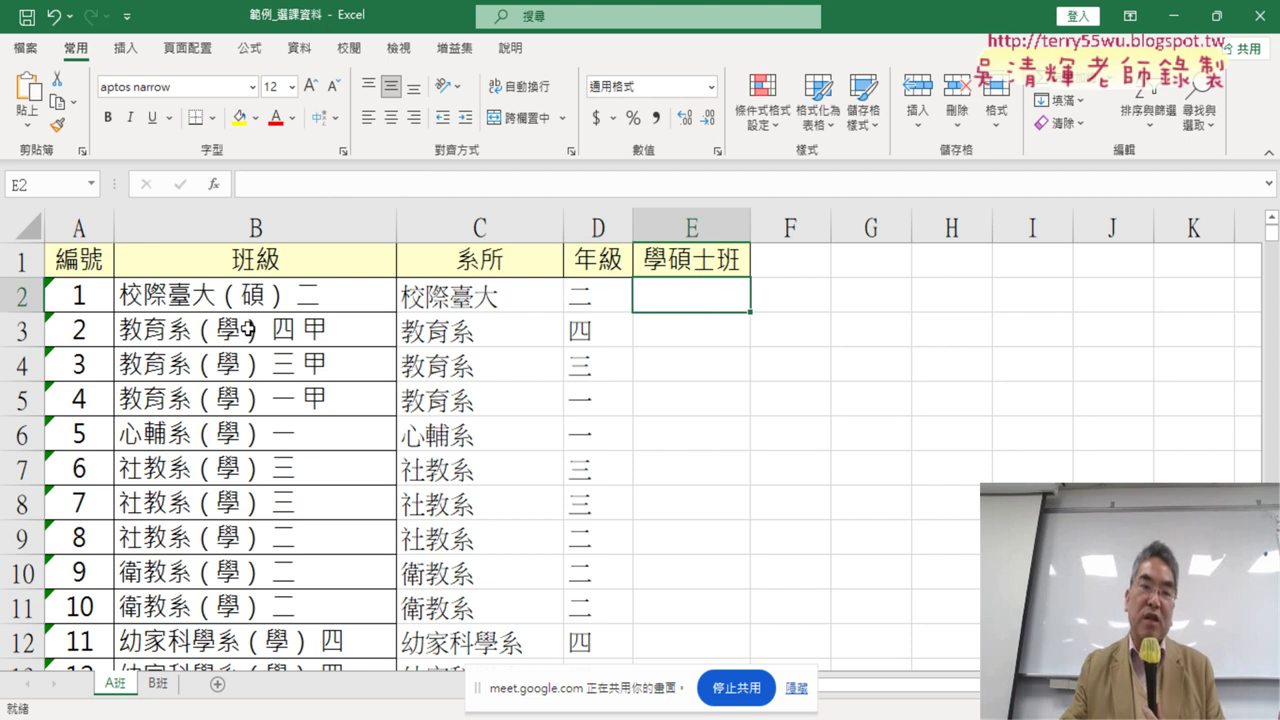
After checking B2's brackets, enter =FIND("（",B2) in E2, returning 5
double_click(233, 292)
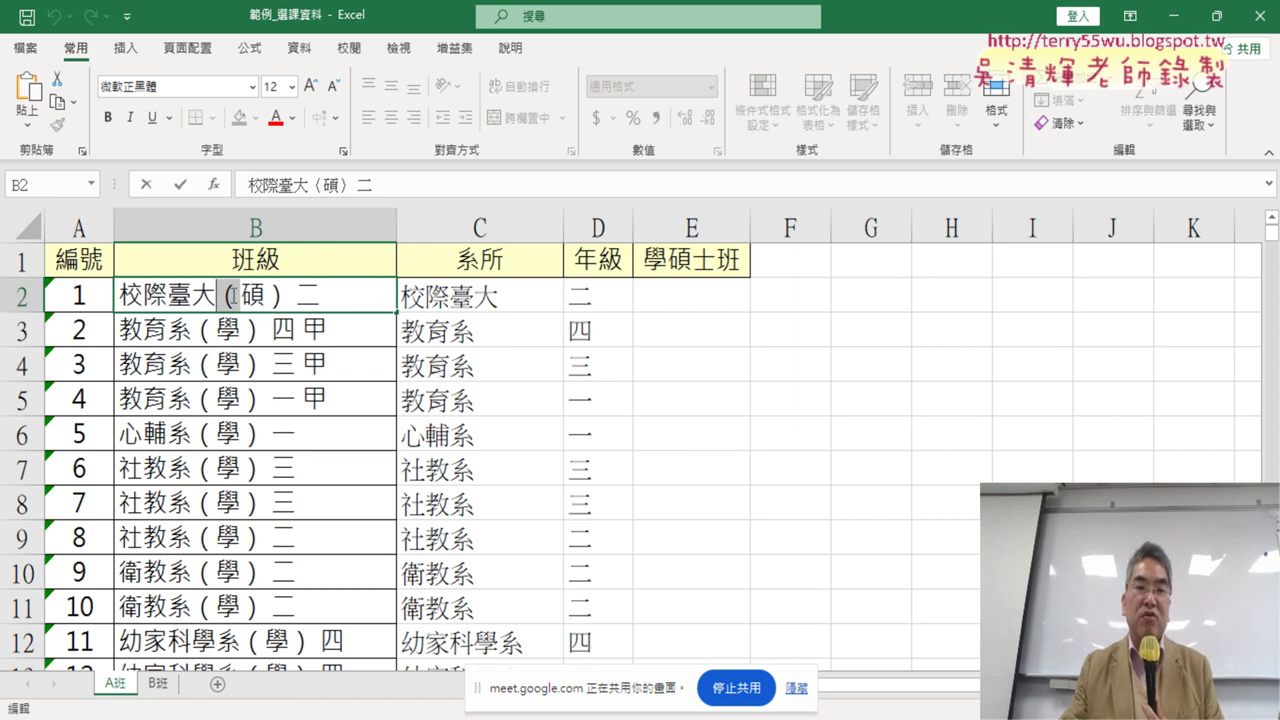
click(680, 295)
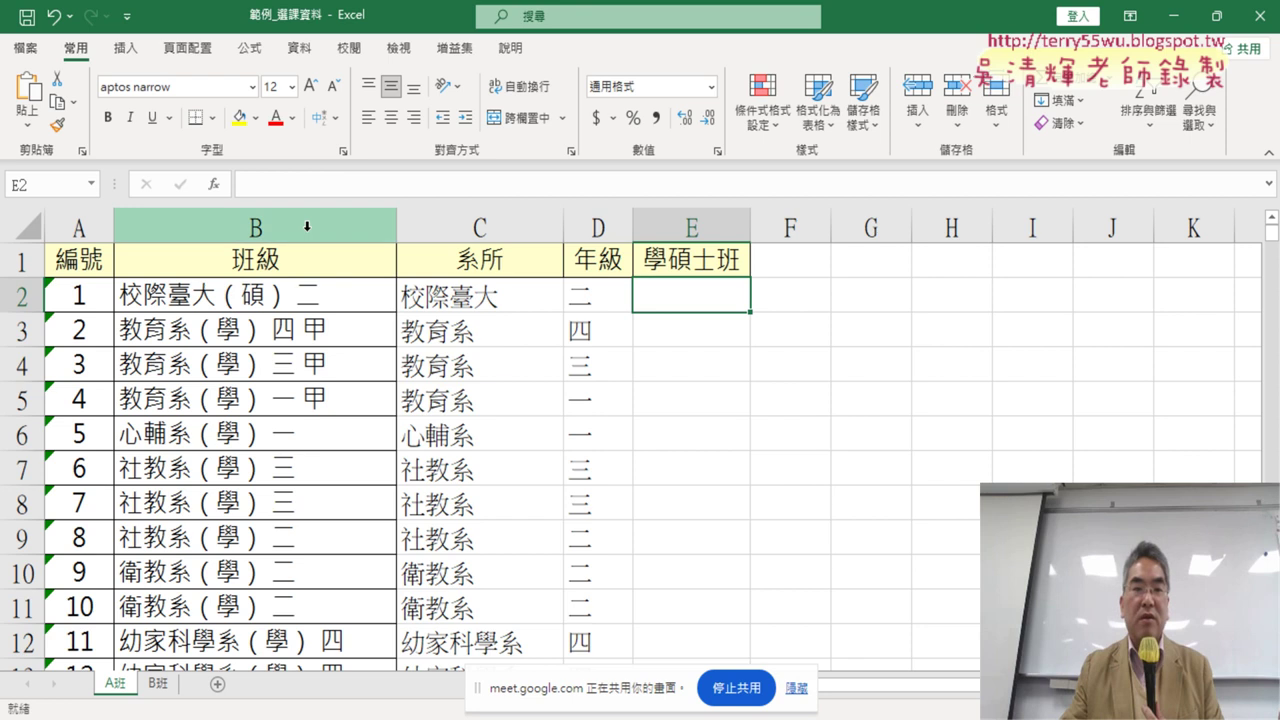
click(213, 184)
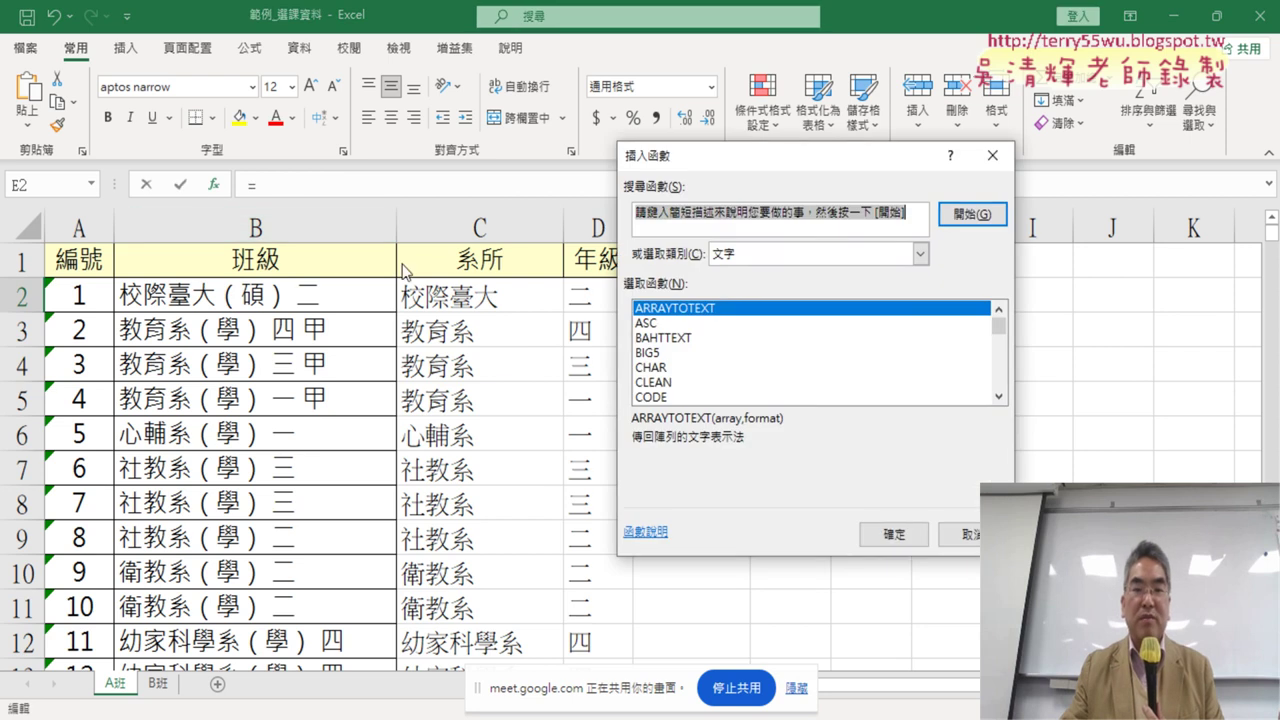
click(998, 396)
click(998, 396)
click(998, 396)
double_click(667, 366)
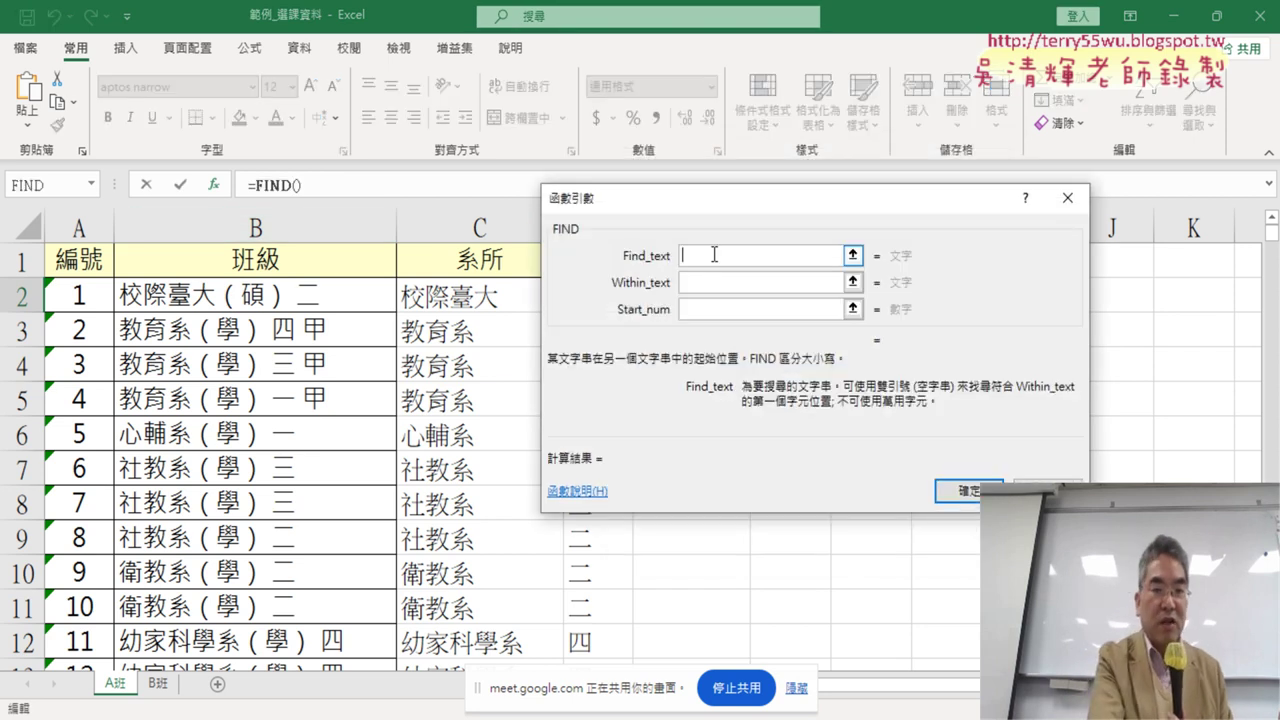
text(")
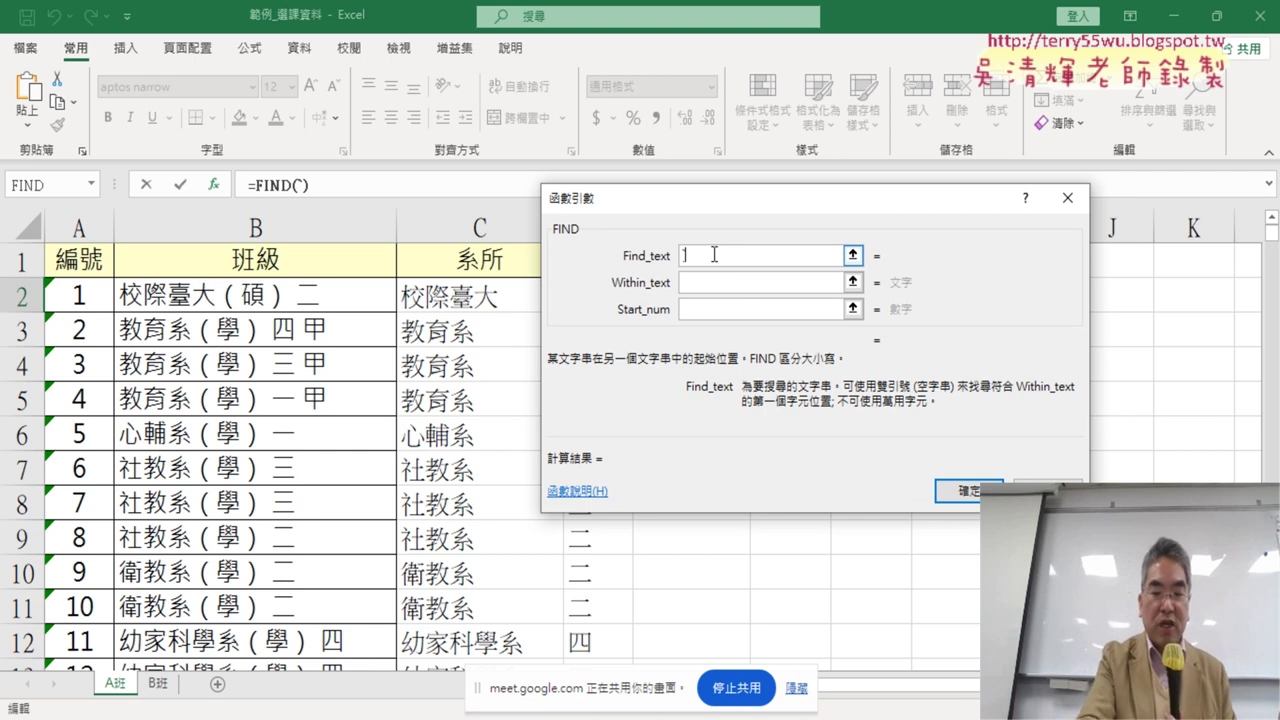
text(（)
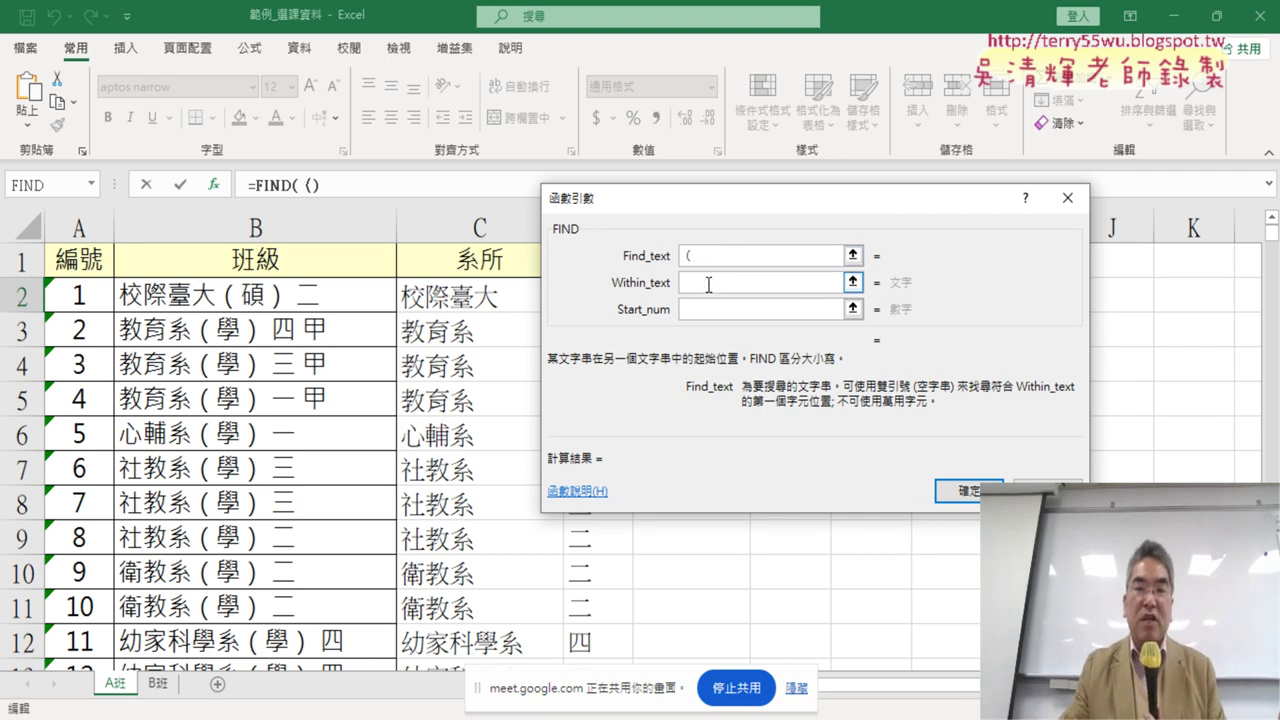
text(")
key(Tab)
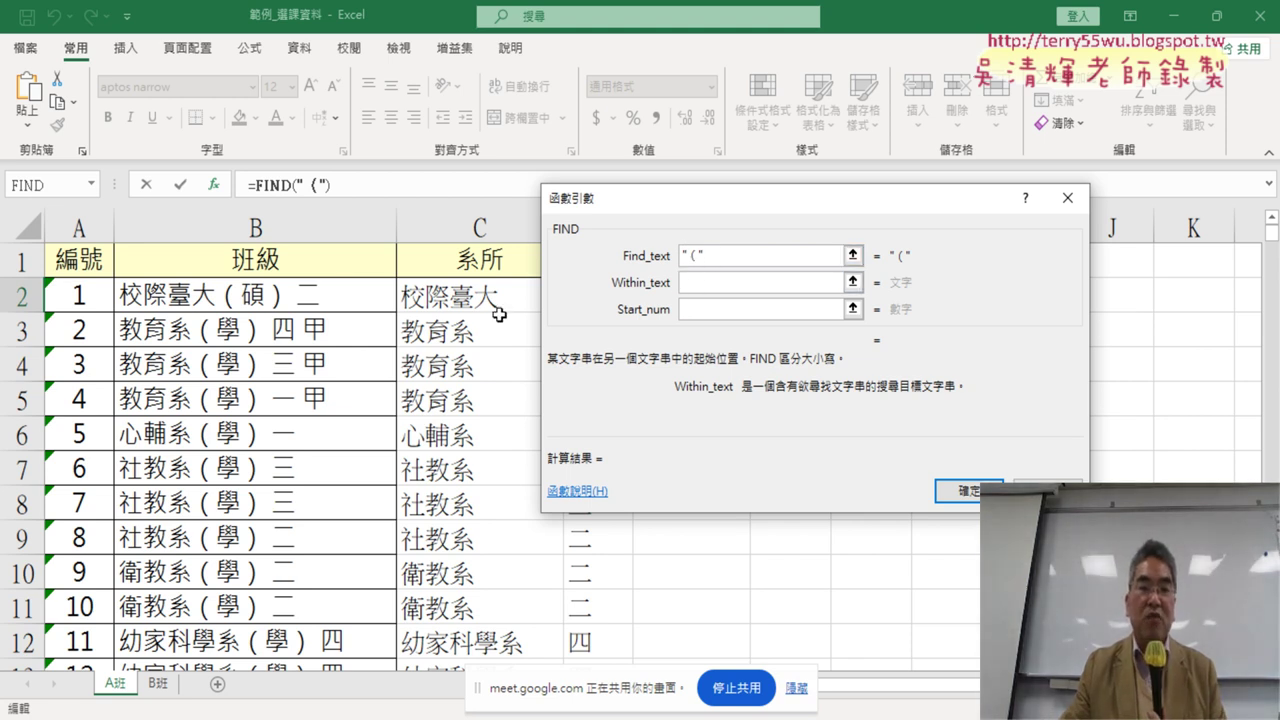
click(341, 304)
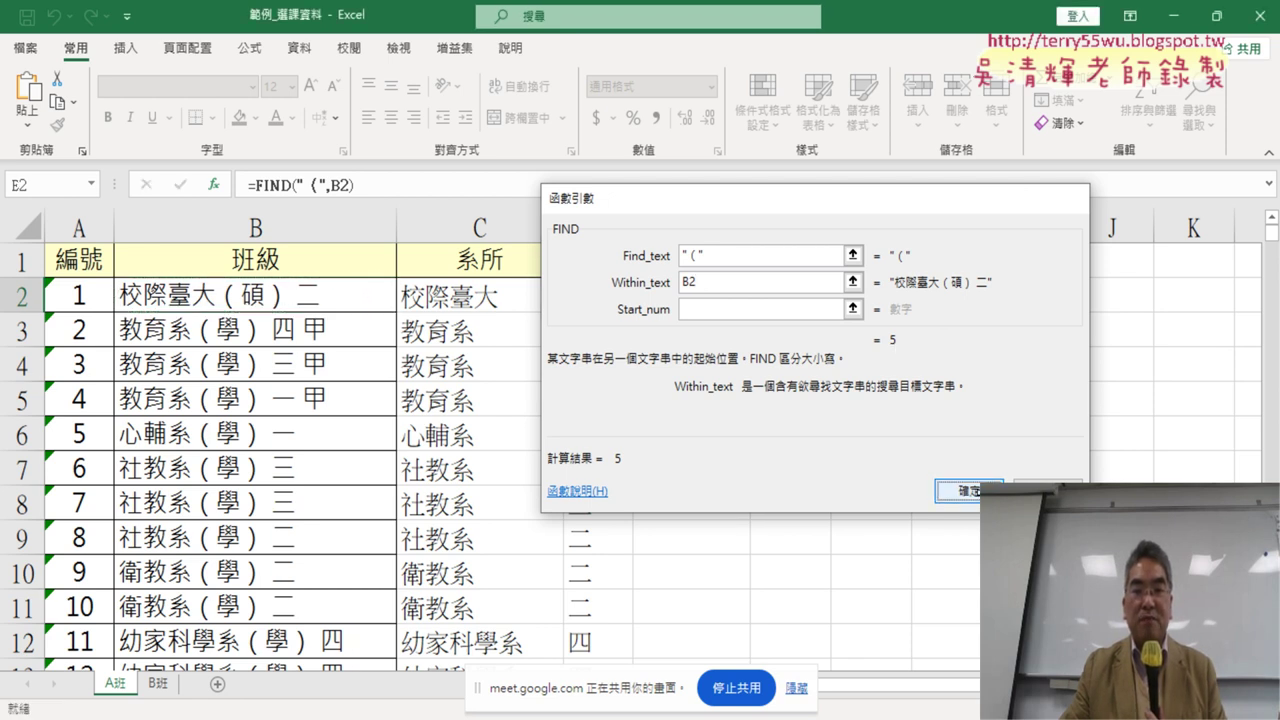
click(968, 491)
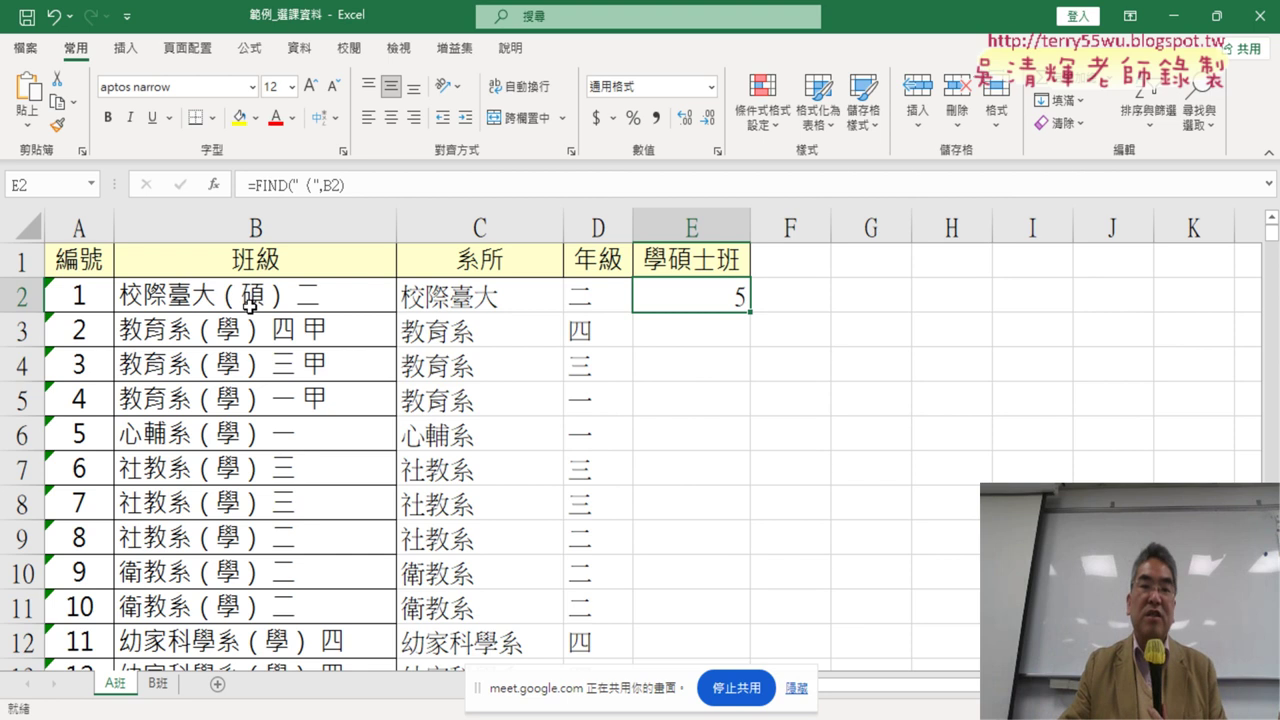
Change E2 to =FIND("（",B2)+1 (giving 6), fill it down column E, and select the FIND part
click(393, 186)
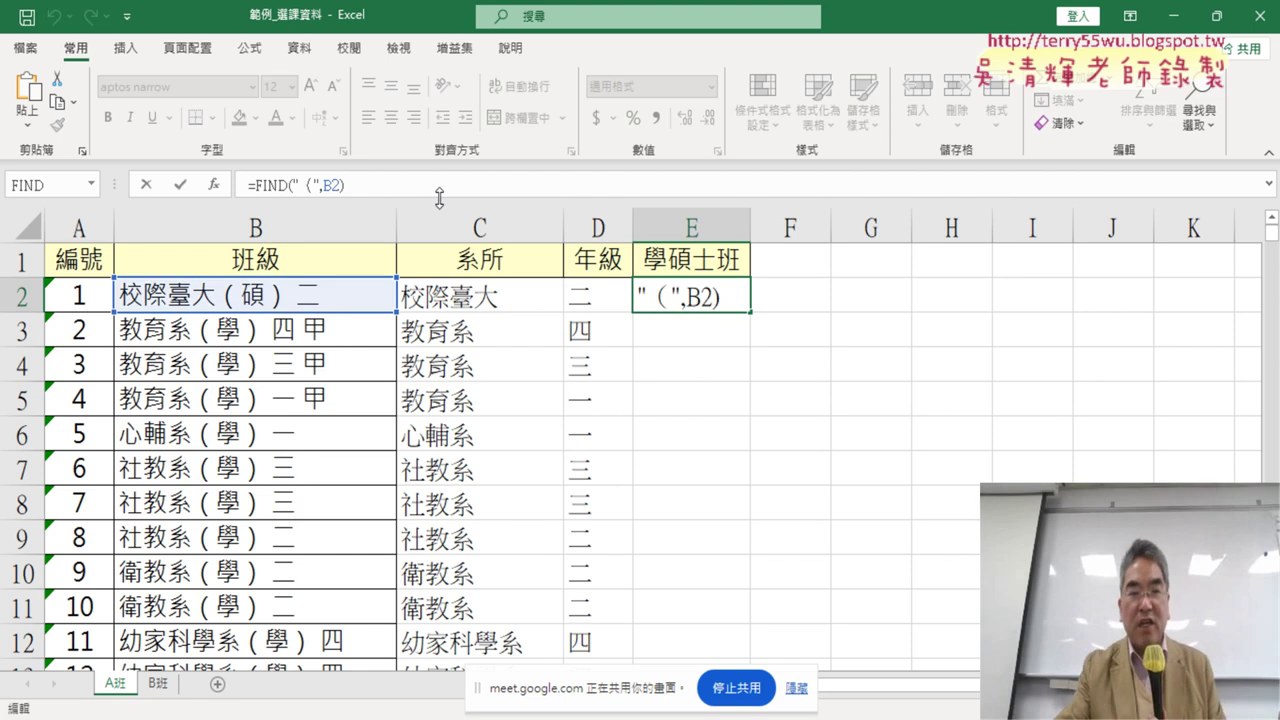
text(+1)
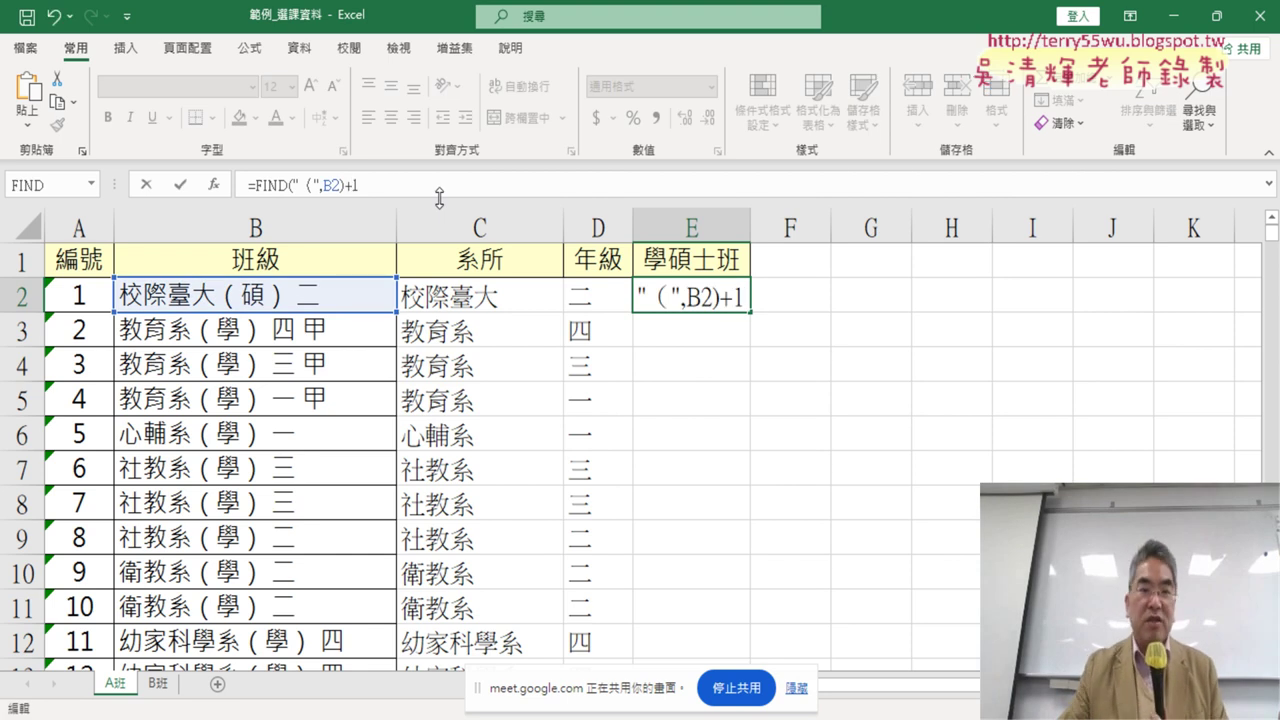
click(182, 185)
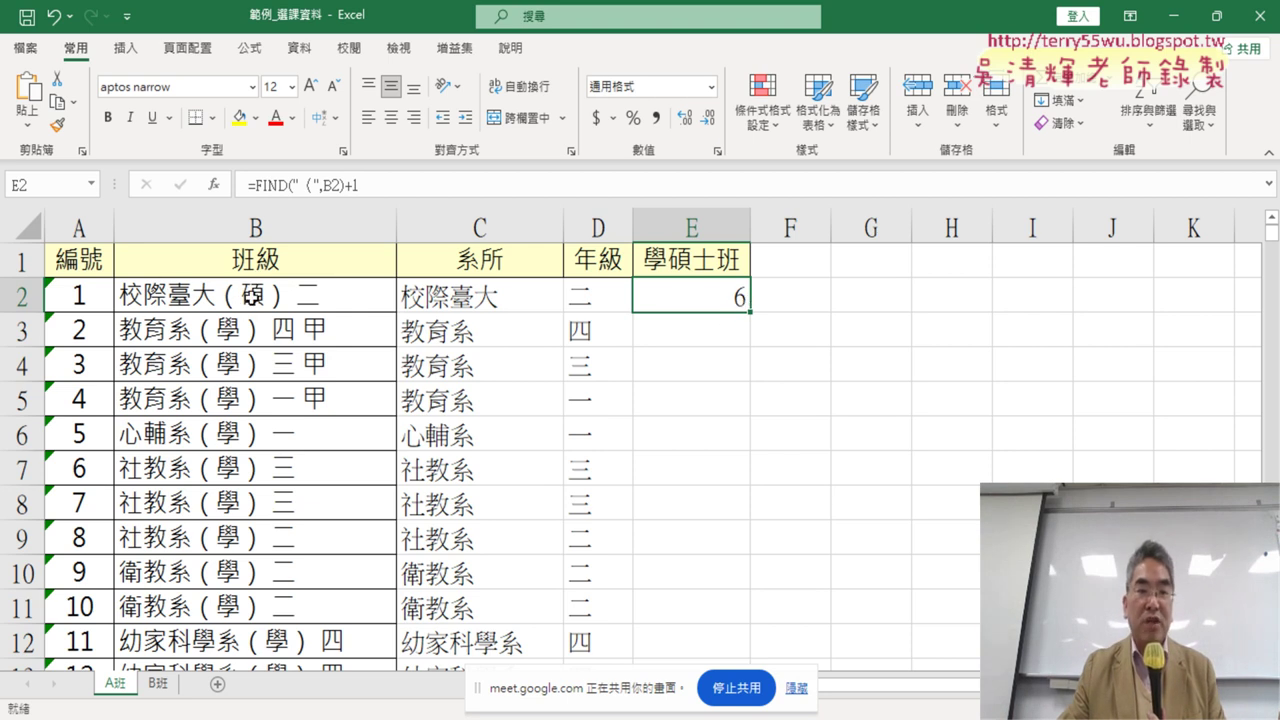
double_click(752, 315)
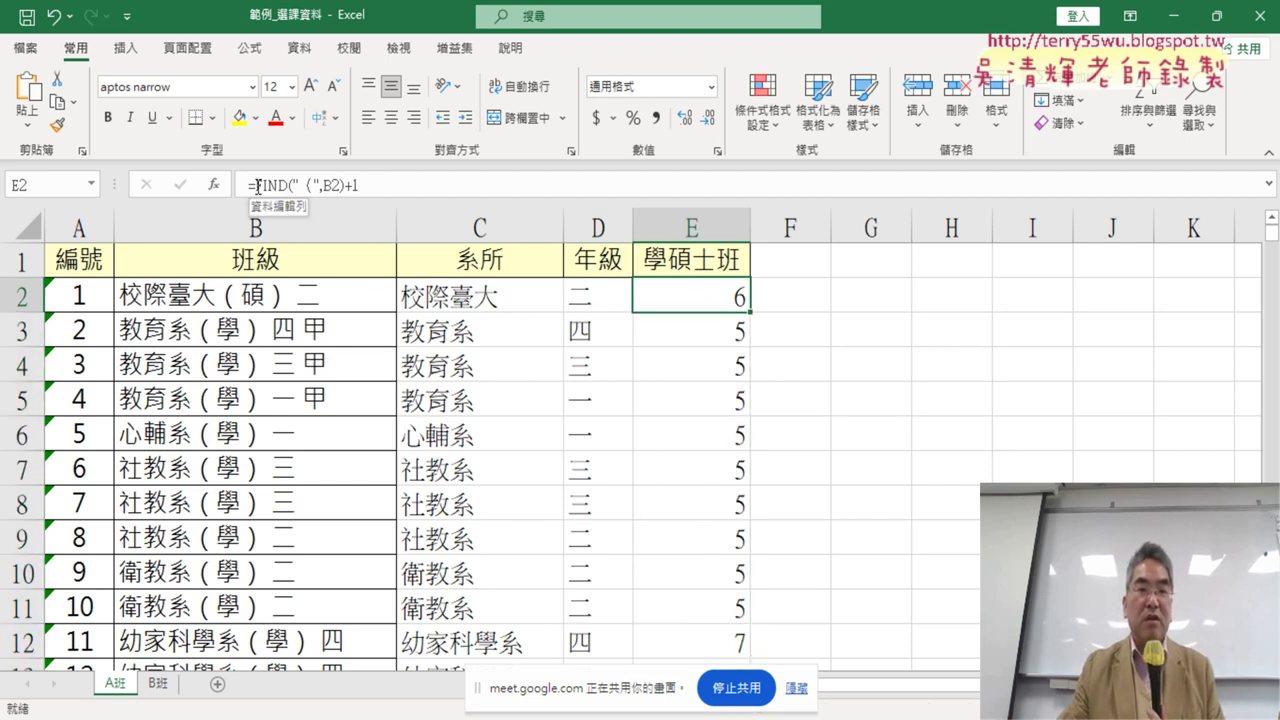
drag(255, 186, 346, 187)
right_click(346, 188)
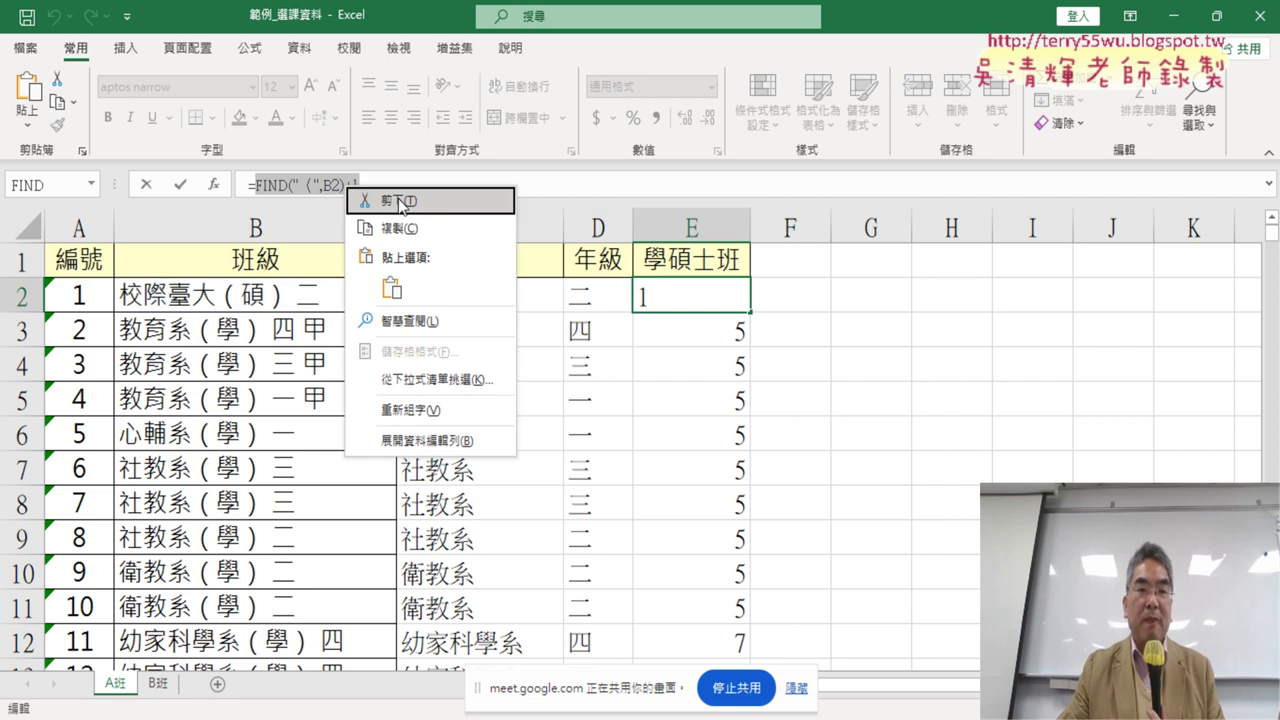
Replace E2 with =MID(B2,FIND("（",B2)+1,1) so it shows the degree character 碩
click(400, 202)
click(217, 186)
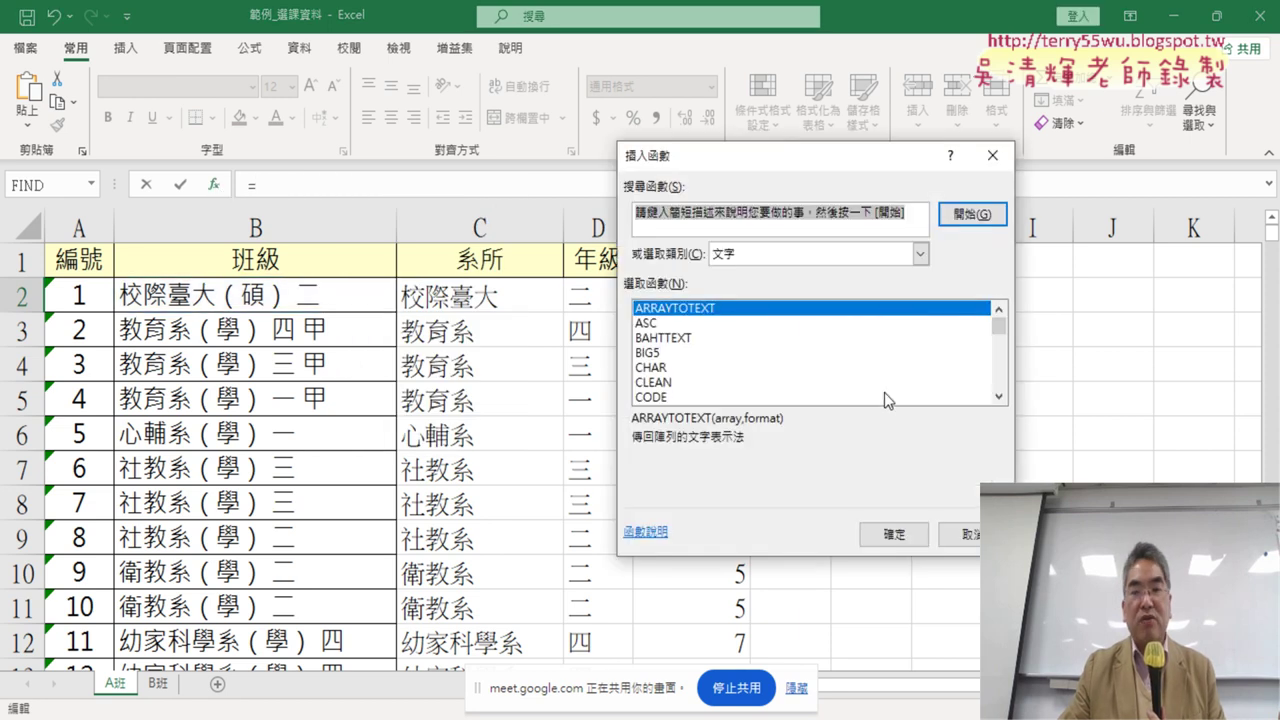
drag(1003, 397, 1002, 403)
double_click(710, 369)
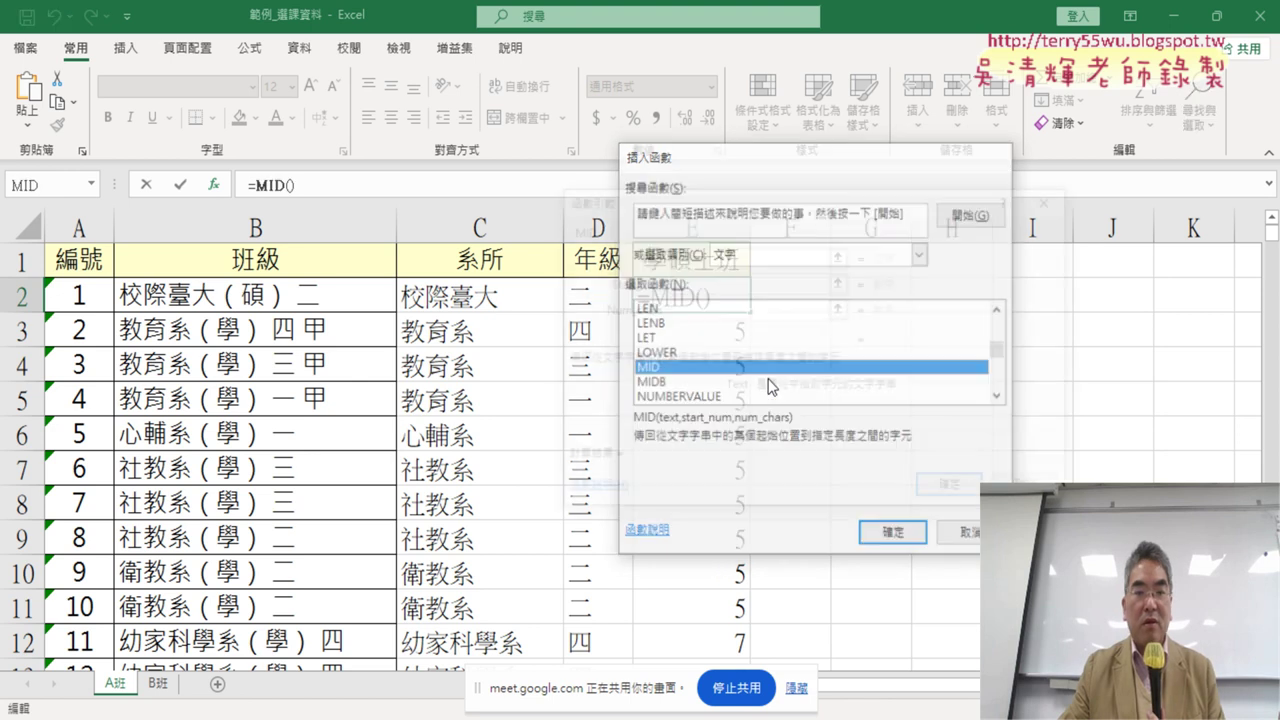
mouse_move(721, 179)
mouse_down()
mouse_move(517, 362)
mouse_move(475, 370)
mouse_up()
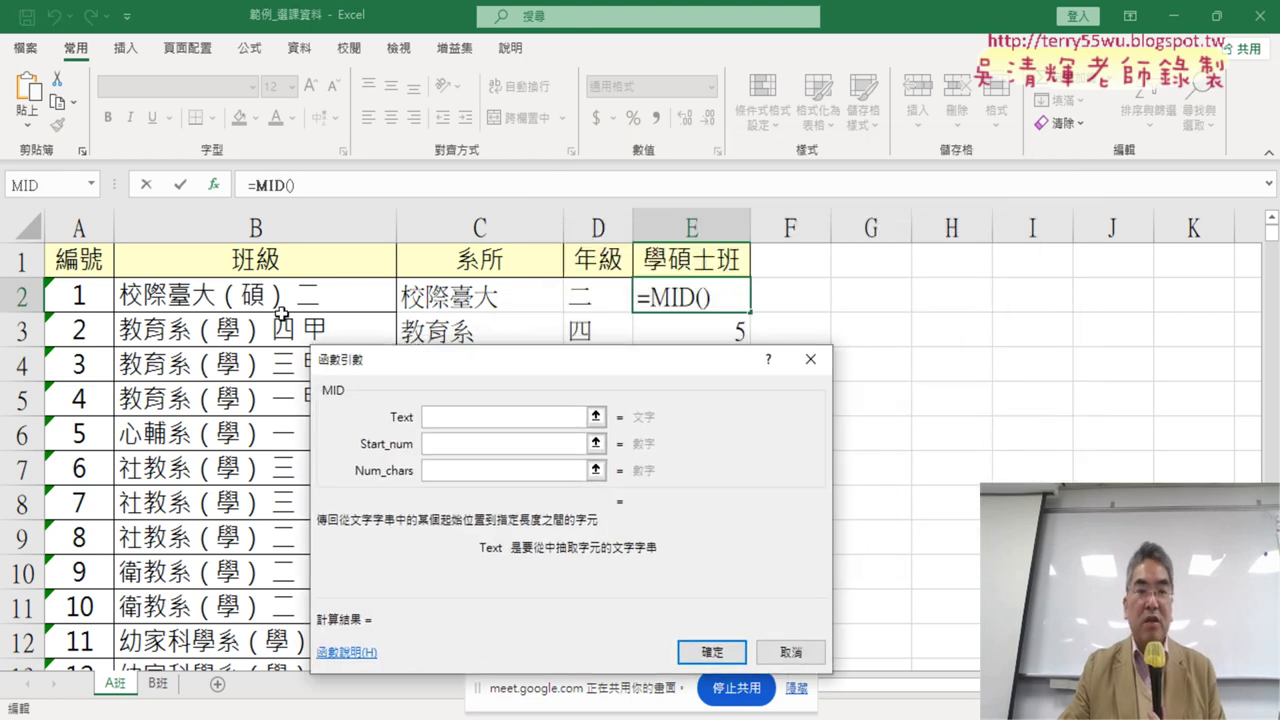
click(260, 297)
click(444, 444)
click(444, 444)
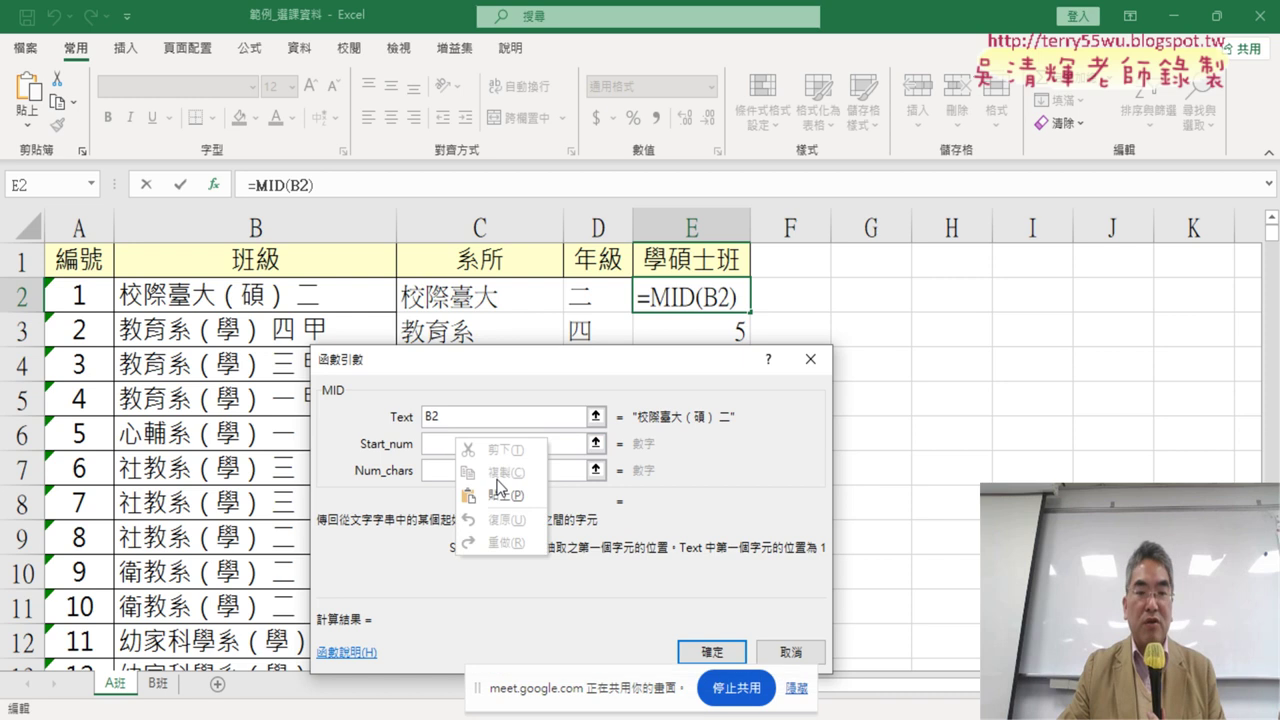
text(FIND("（",B2)+1)
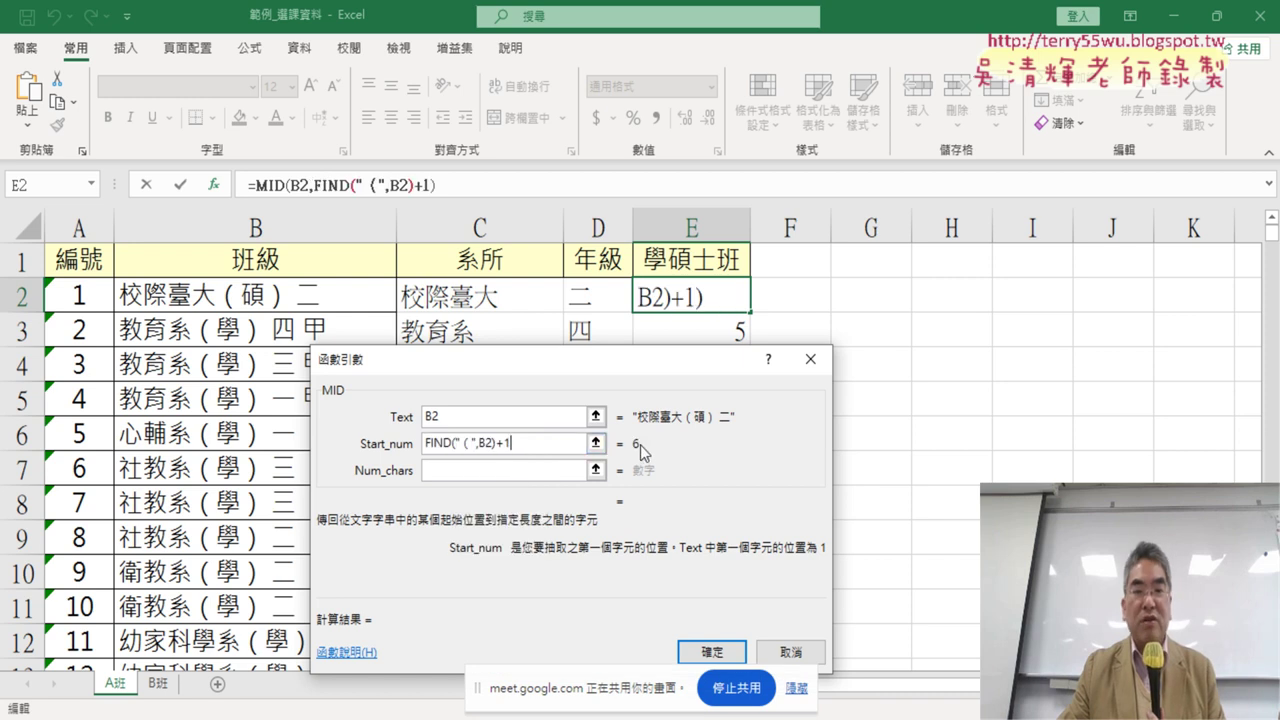
click(505, 470)
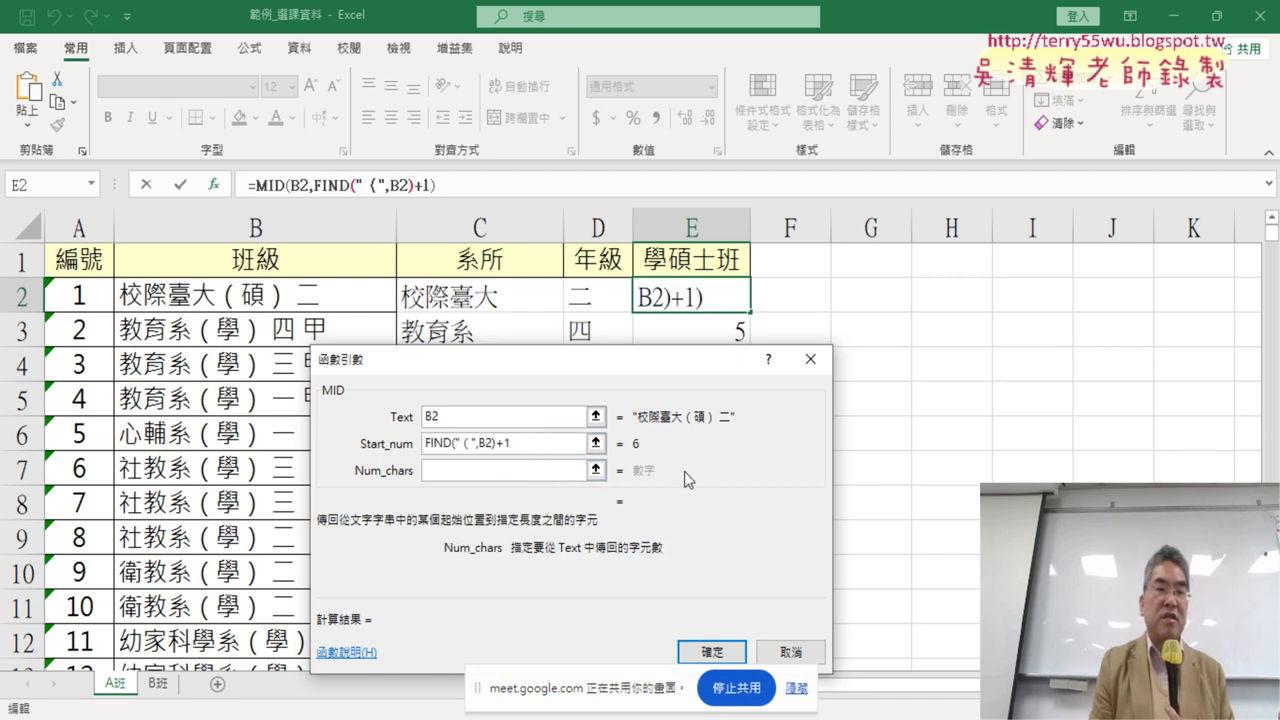
text(1)
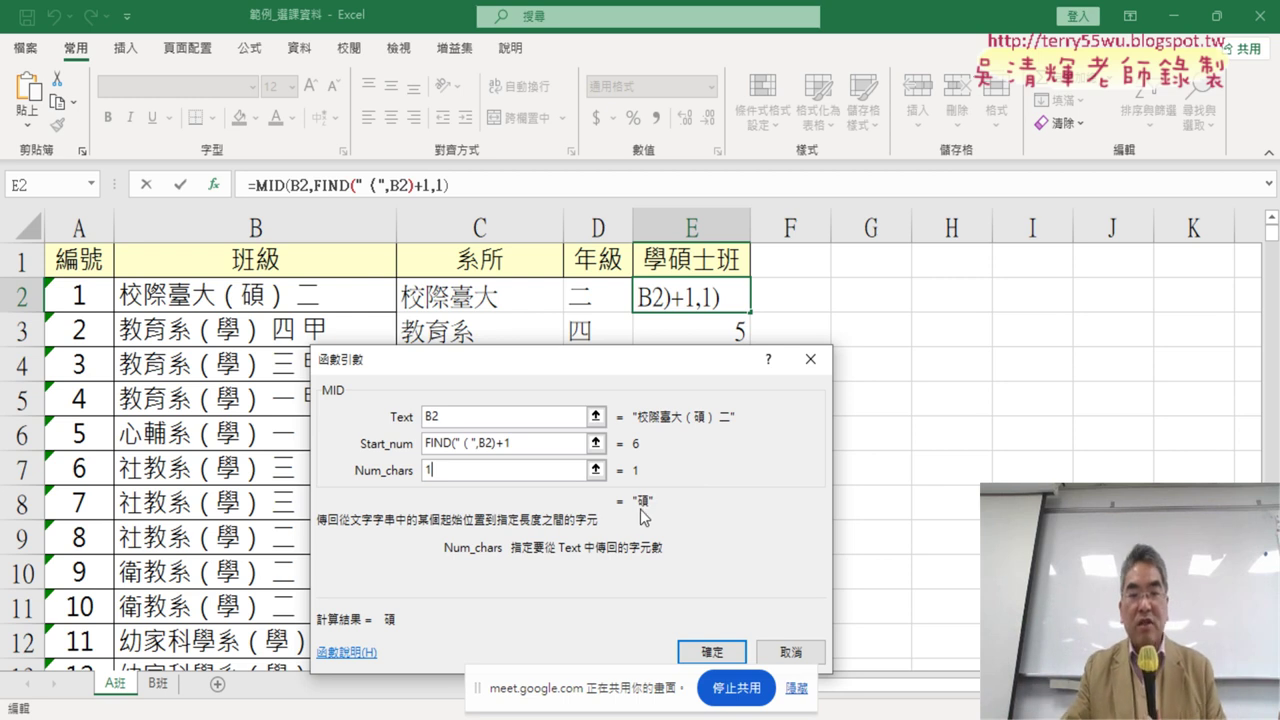
click(722, 651)
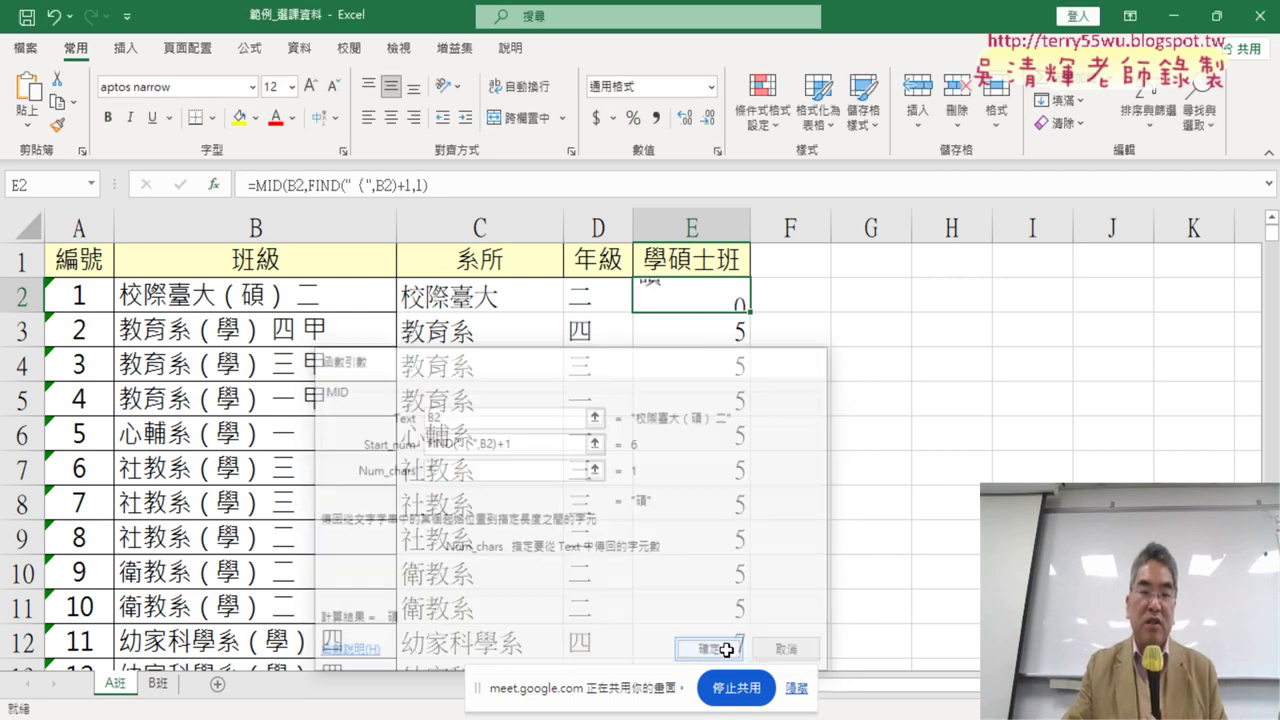
double_click(753, 313)
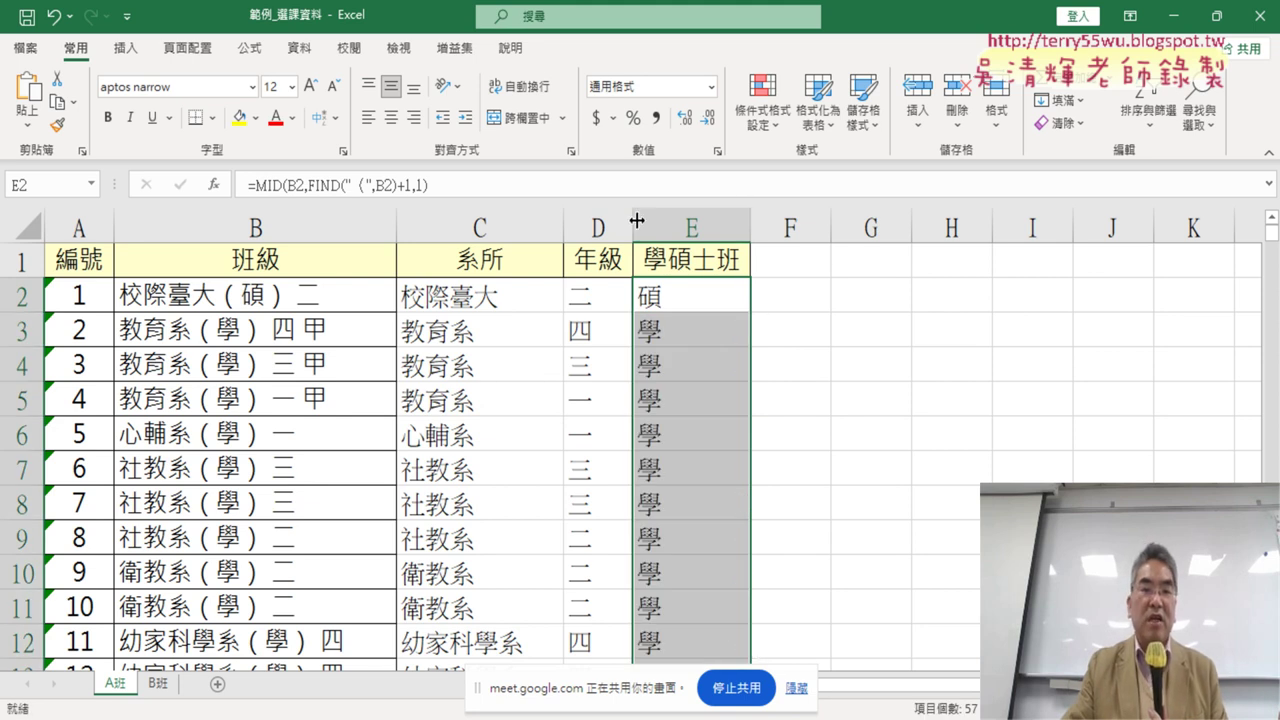
click(514, 300)
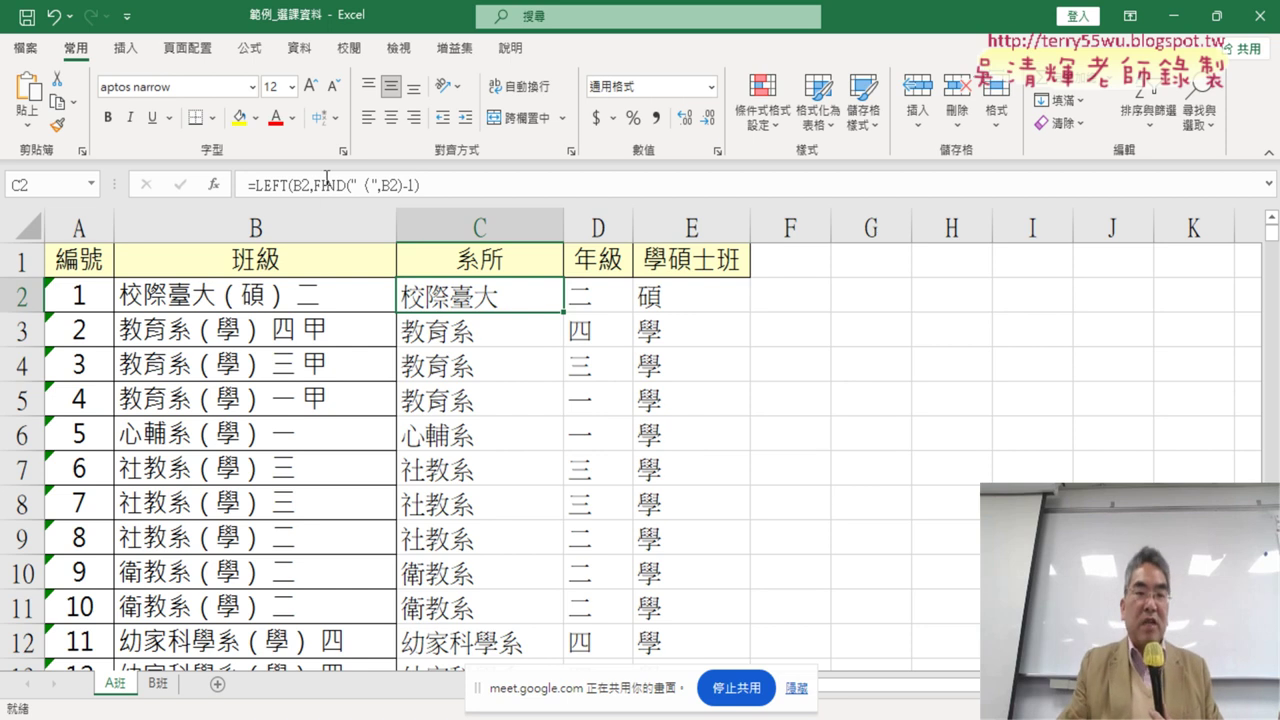
click(587, 301)
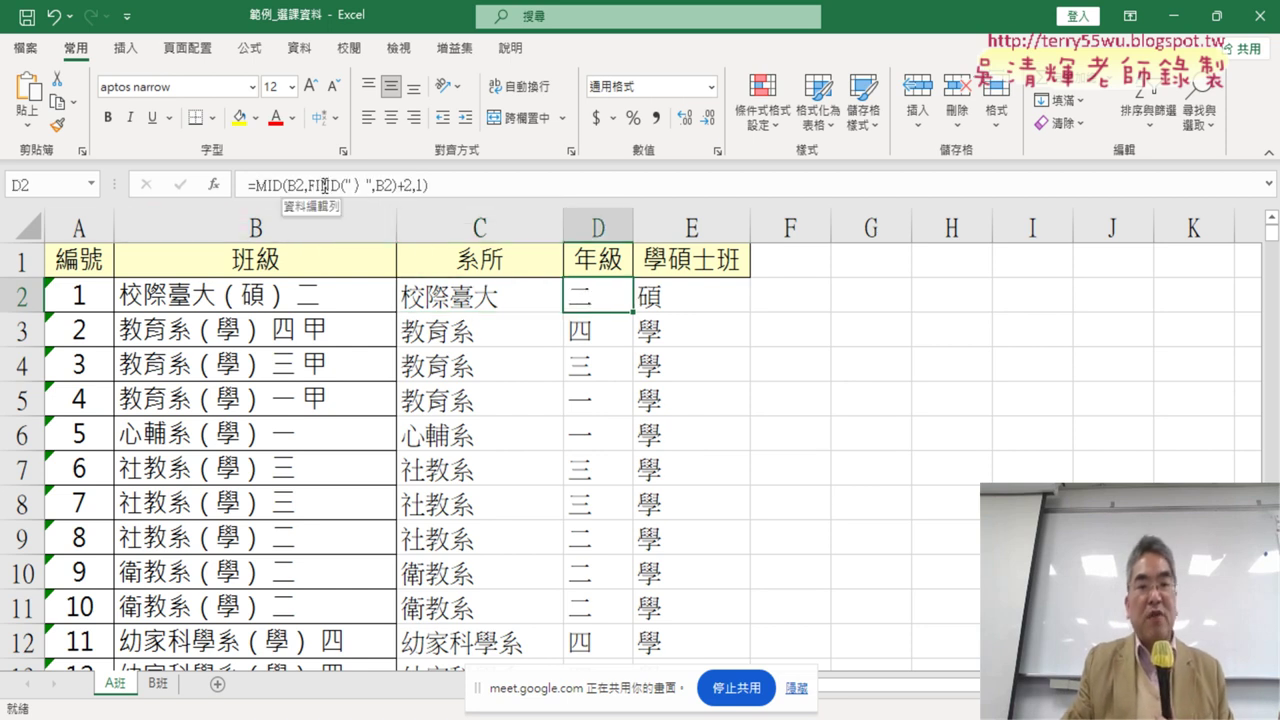
click(719, 303)
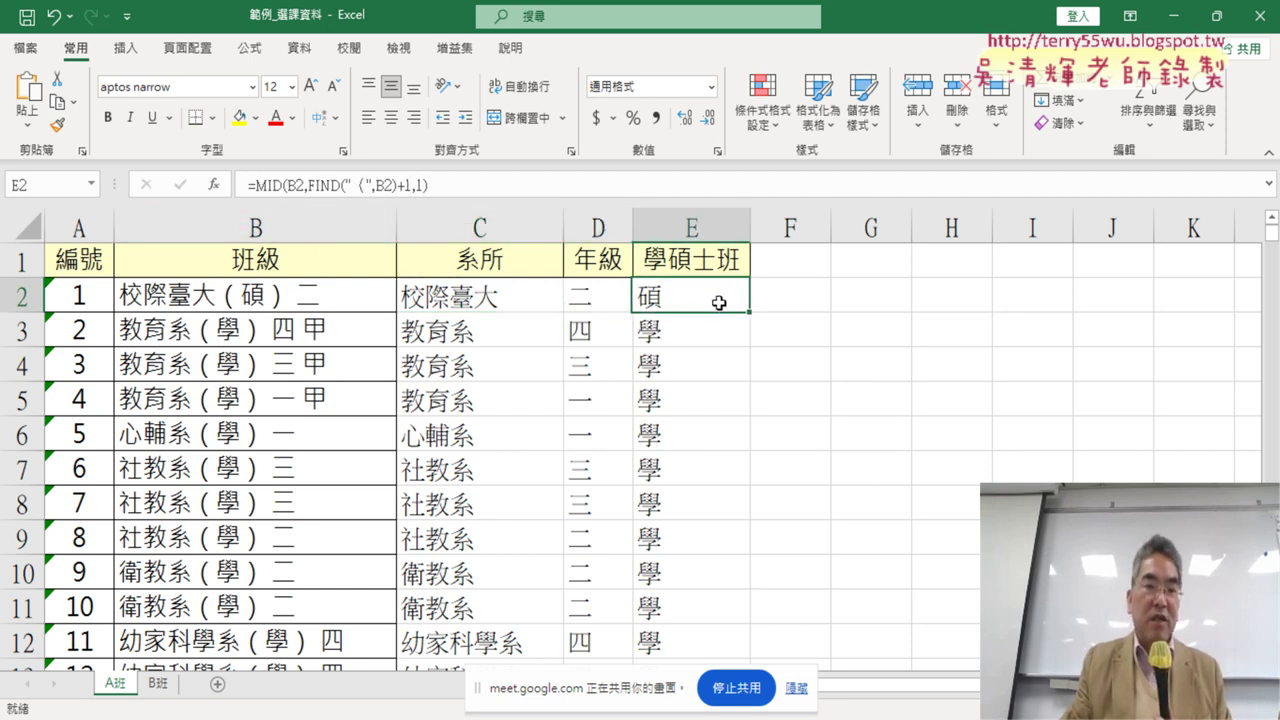
click(583, 296)
click(674, 296)
click(612, 296)
click(660, 297)
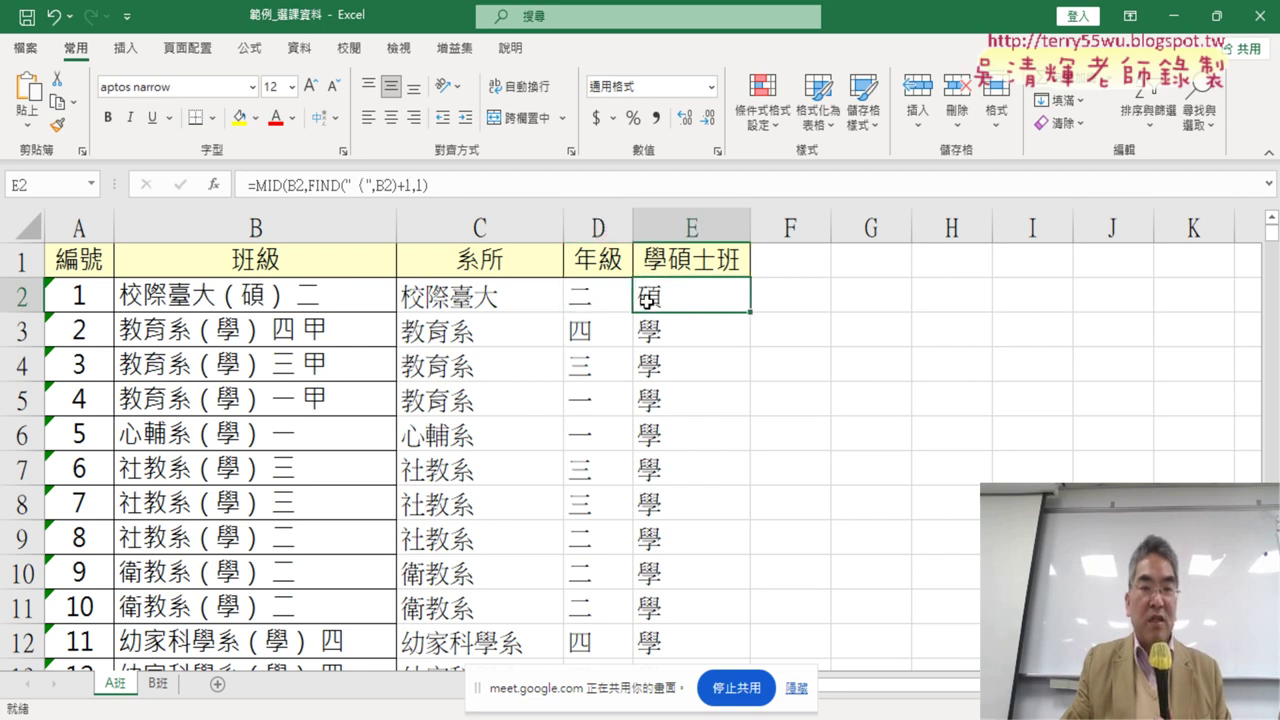
click(576, 291)
click(688, 306)
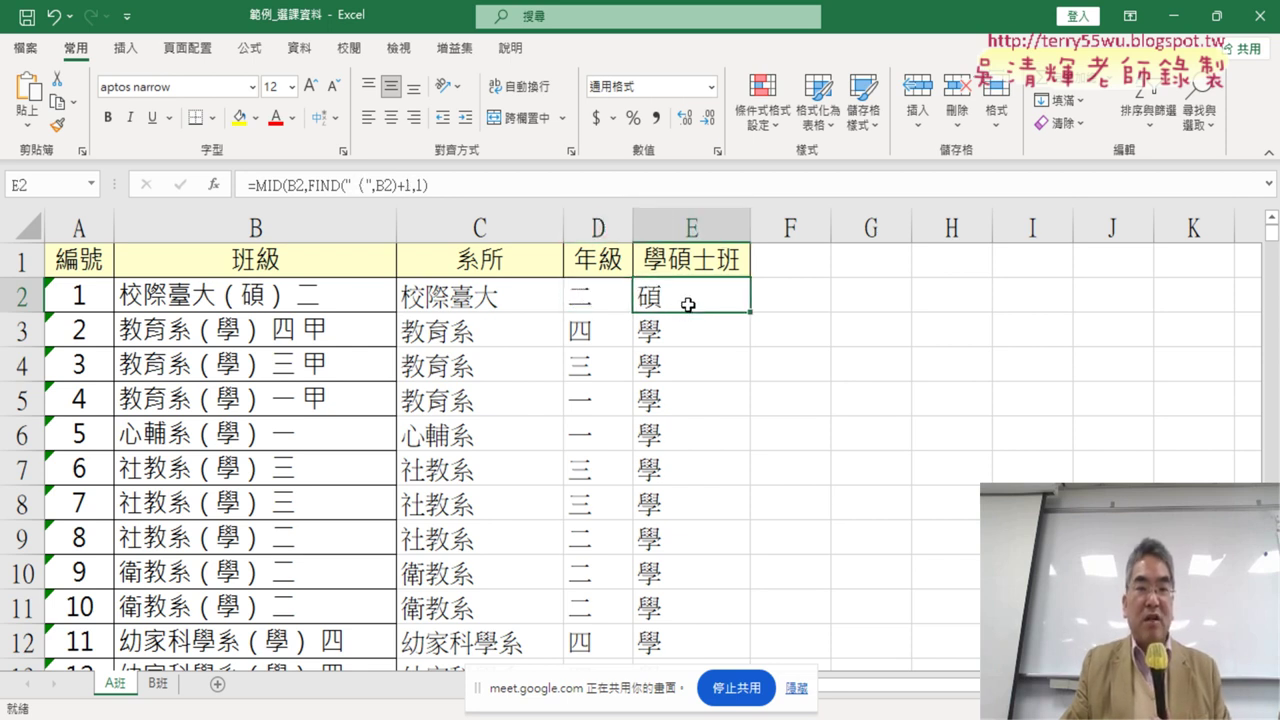
click(595, 300)
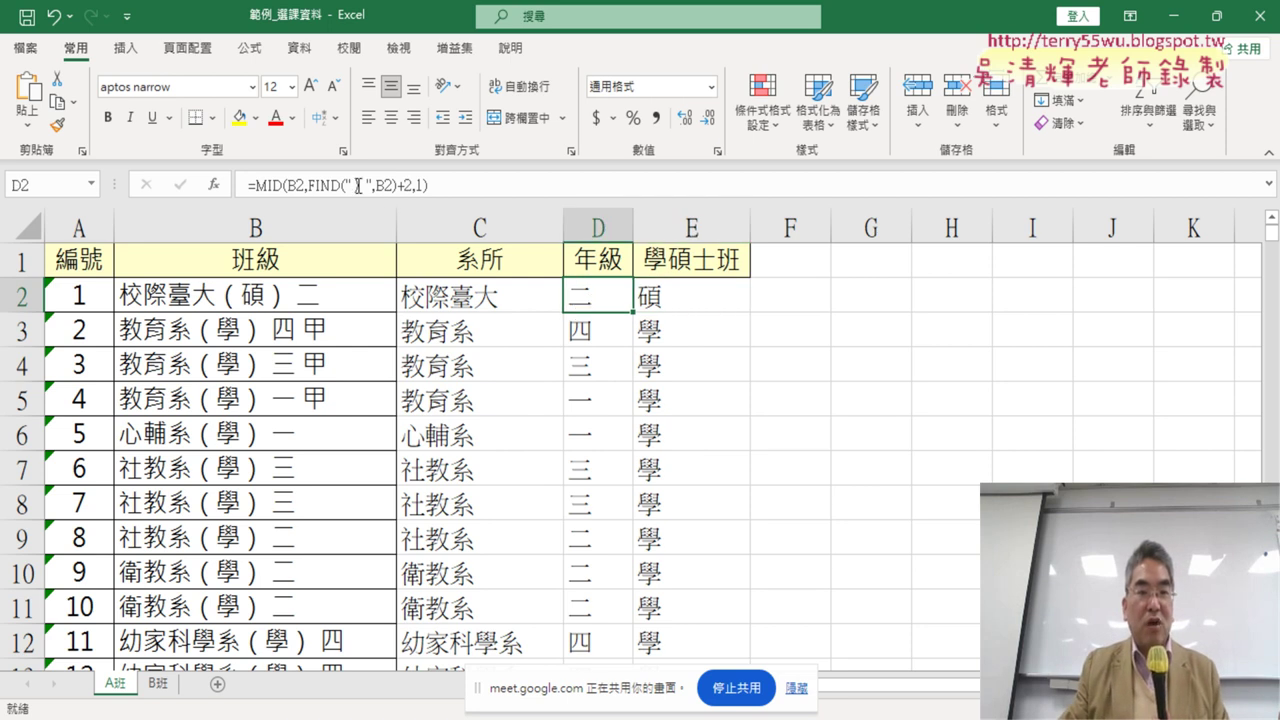
click(690, 297)
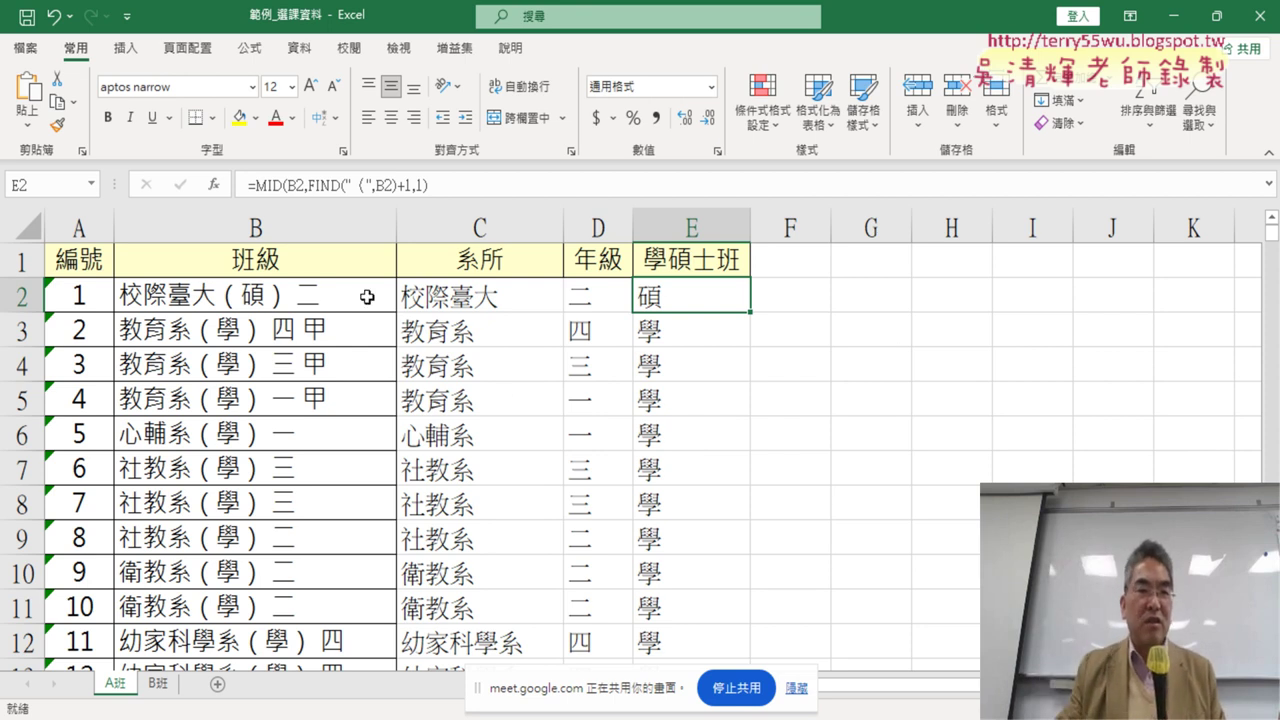
click(580, 294)
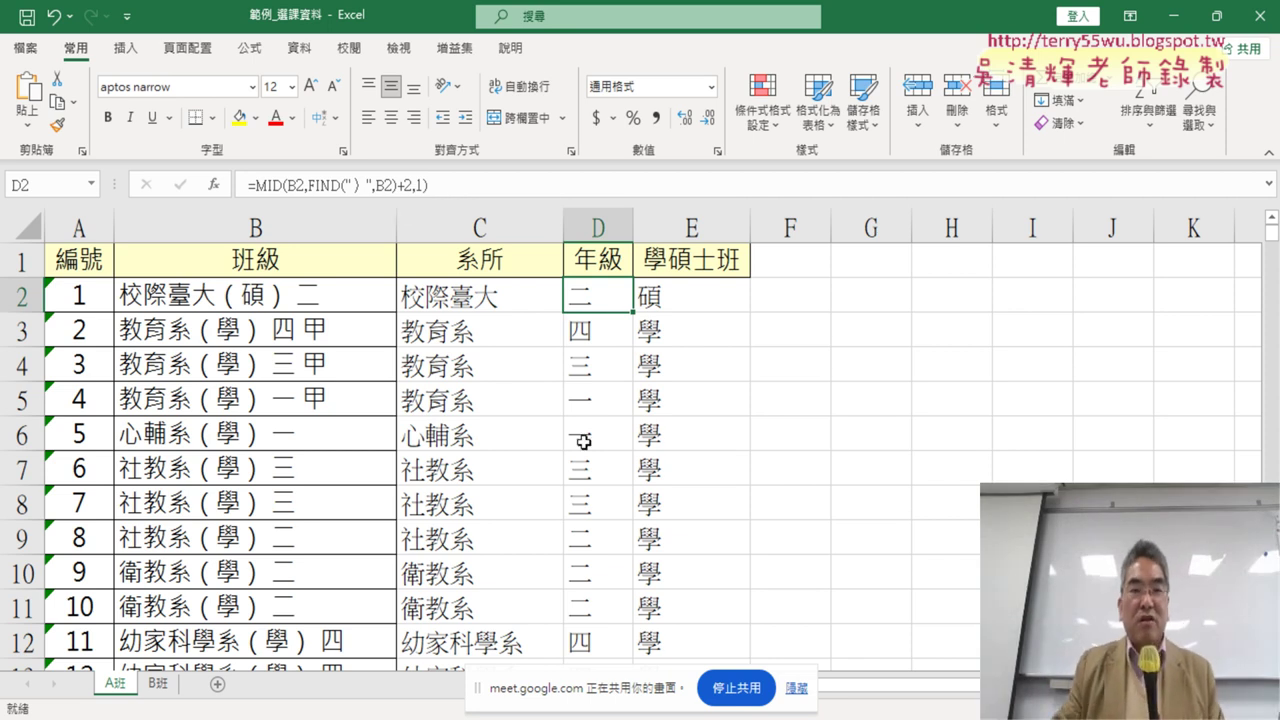
click(490, 299)
click(609, 305)
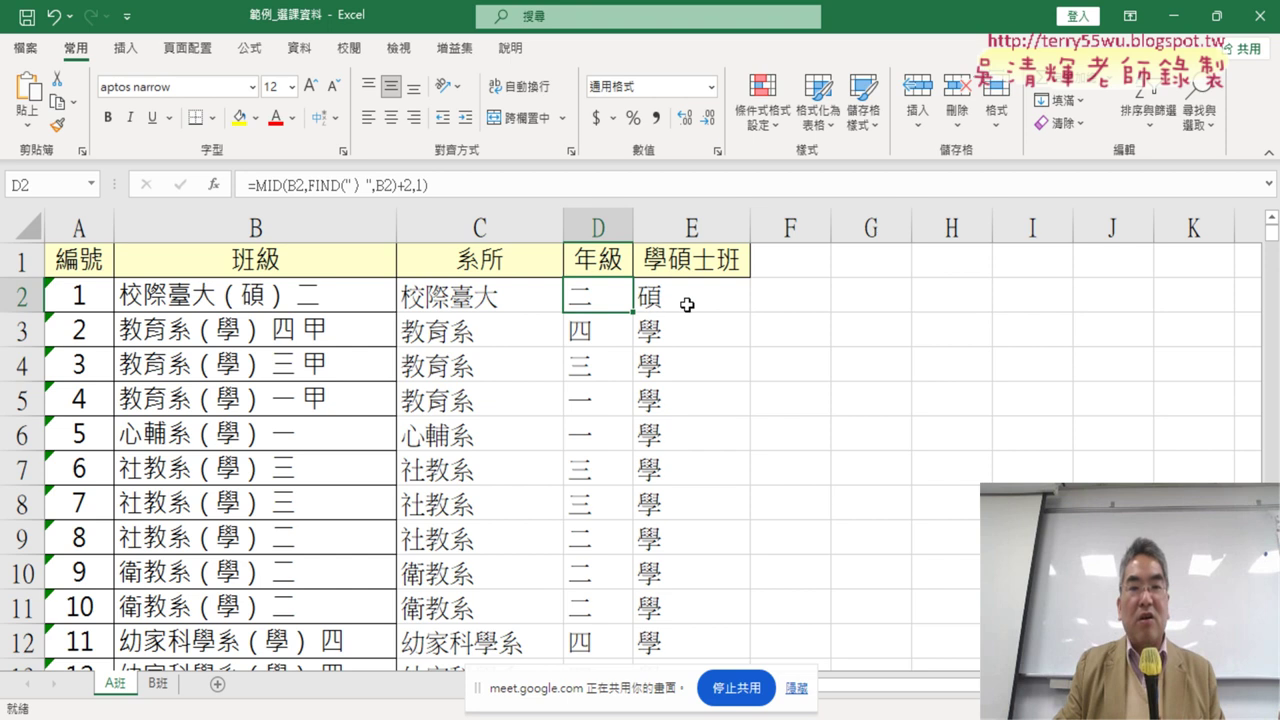
click(705, 305)
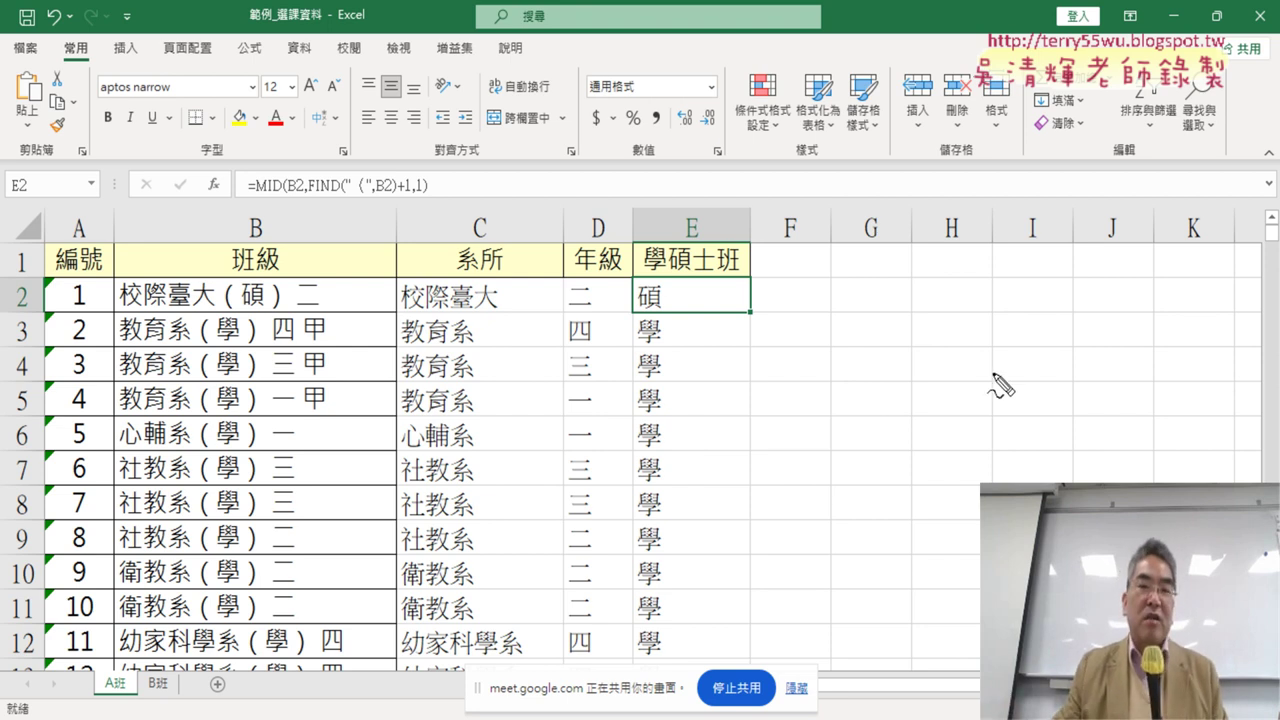
drag(488, 226, 505, 256)
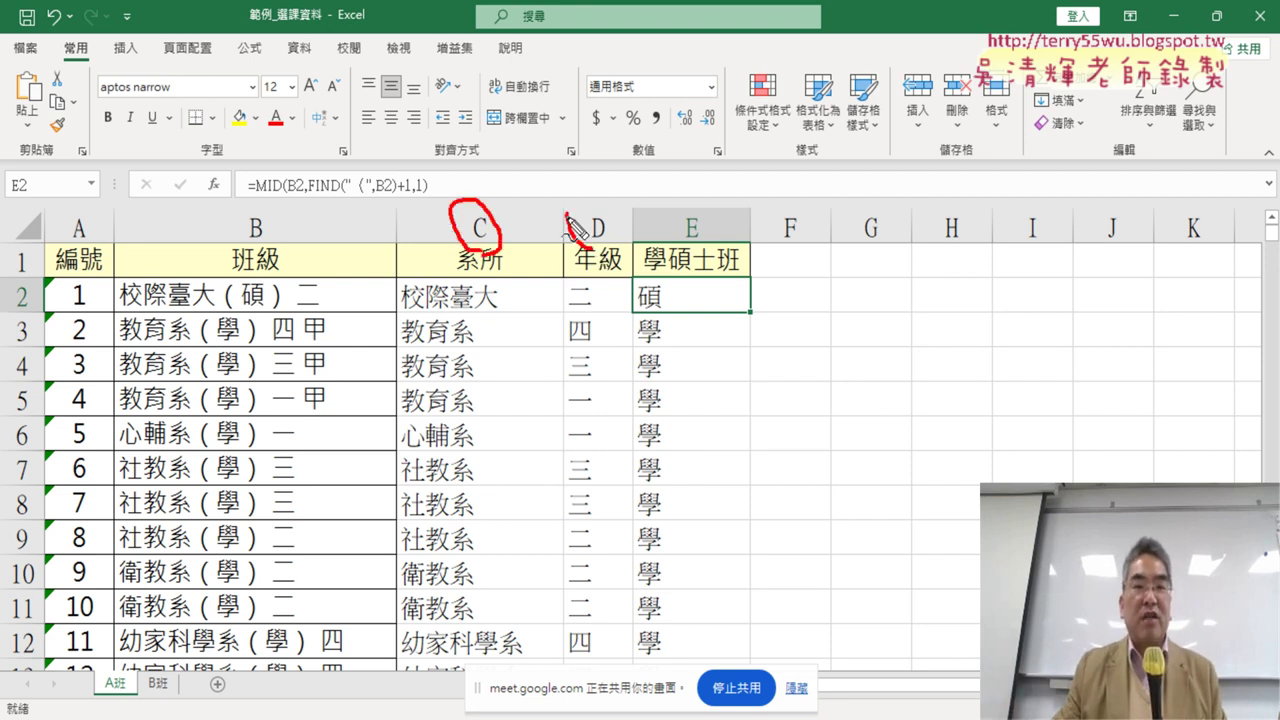
drag(598, 198, 612, 246)
drag(702, 206, 712, 255)
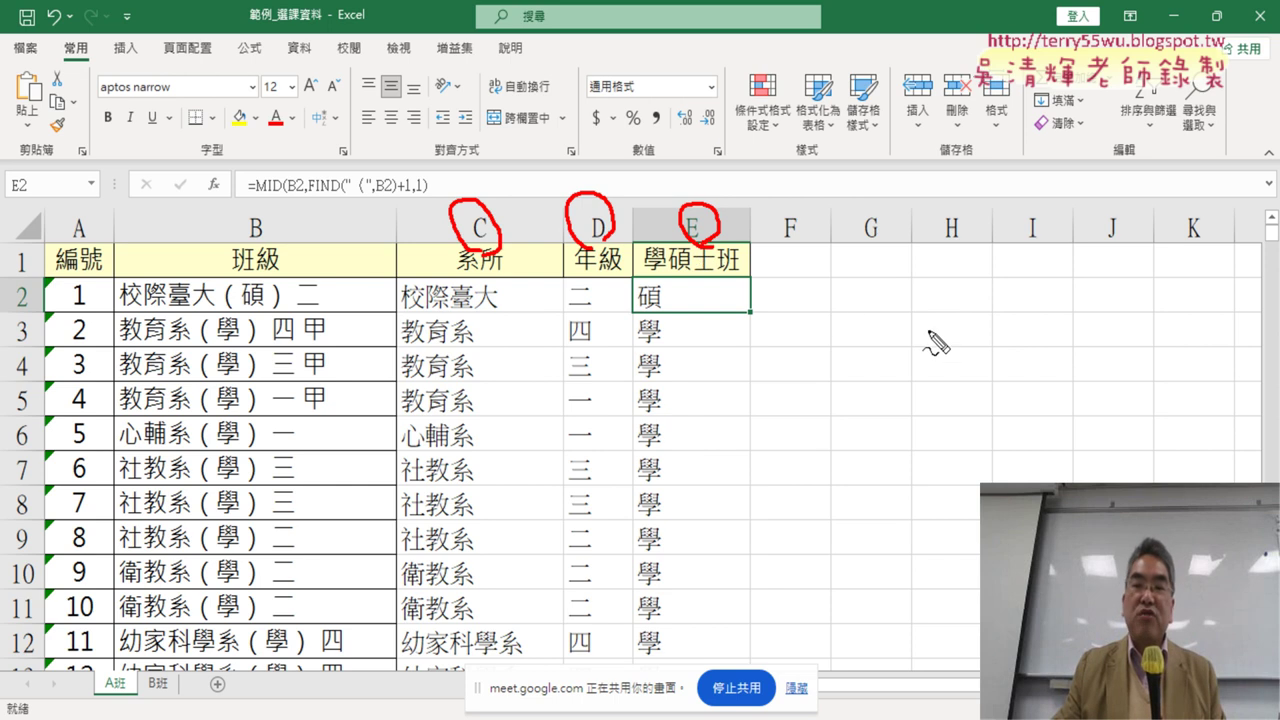
mouse_move(837, 286)
mouse_down()
mouse_move(837, 340)
mouse_move(990, 292)
mouse_move(987, 342)
mouse_up()
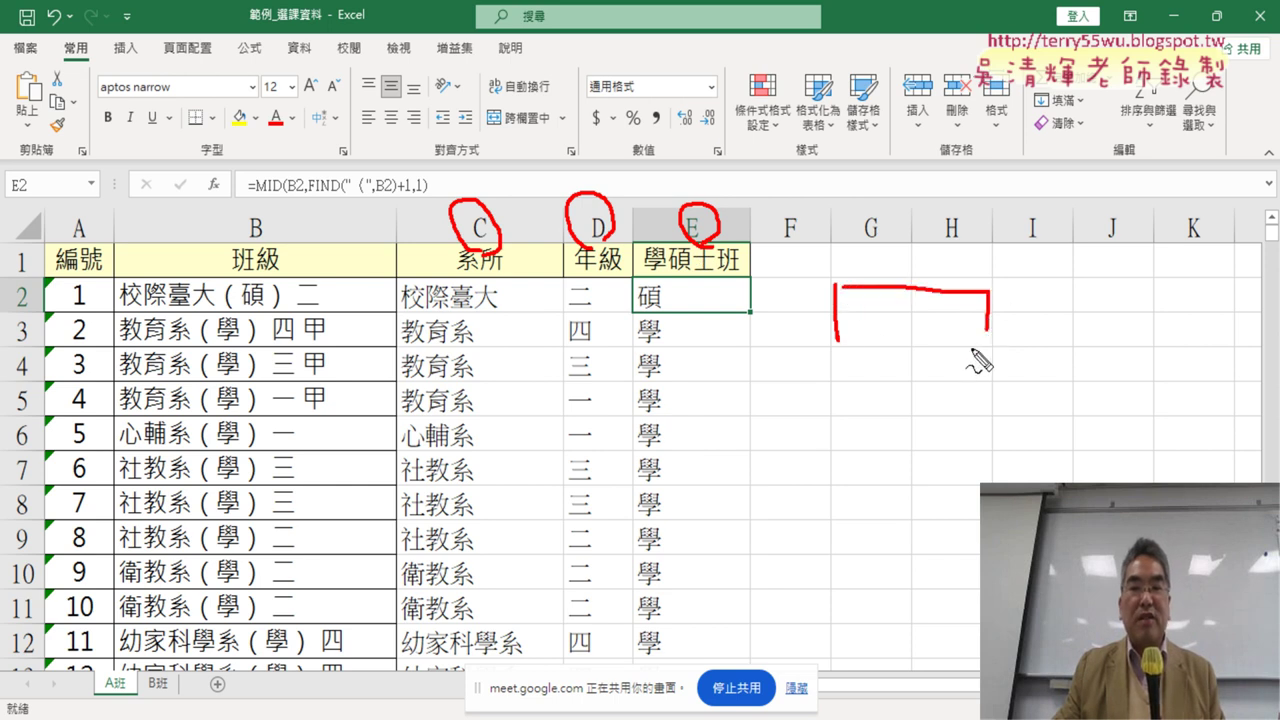
drag(845, 338, 988, 340)
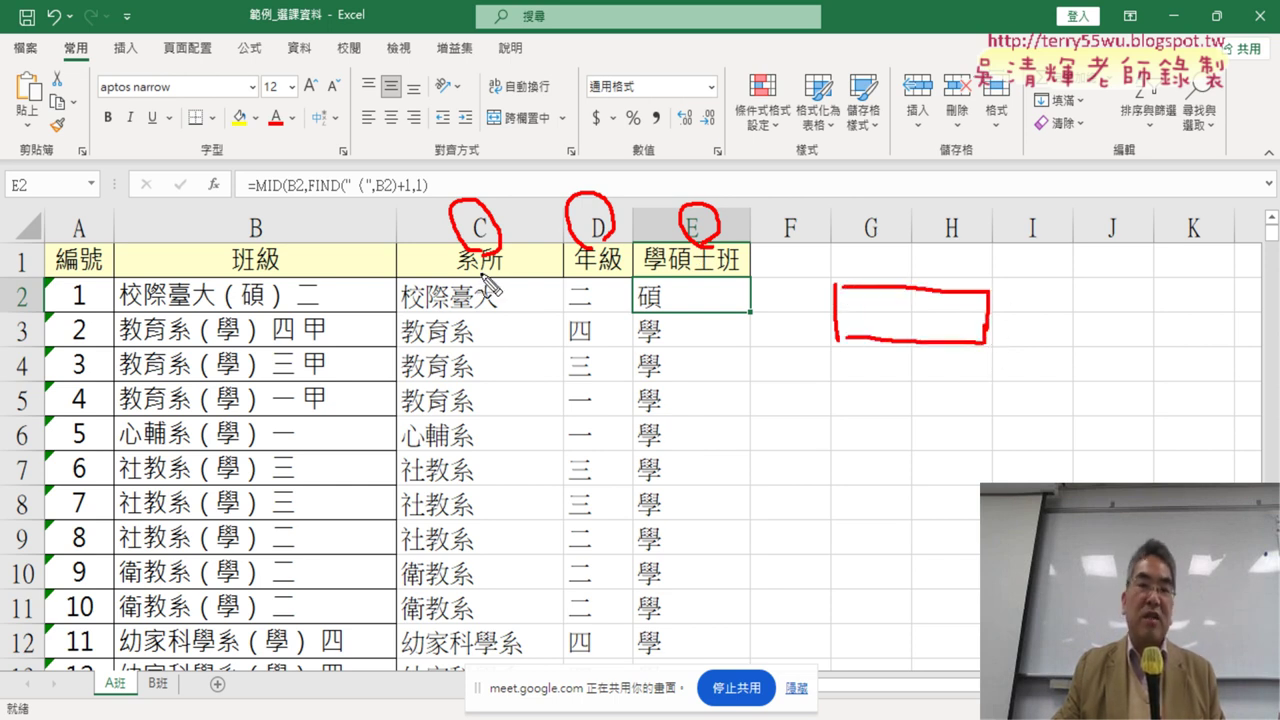
drag(456, 252, 515, 258)
mouse_move(490, 176)
mouse_down()
mouse_move(657, 100)
mouse_move(852, 242)
mouse_up()
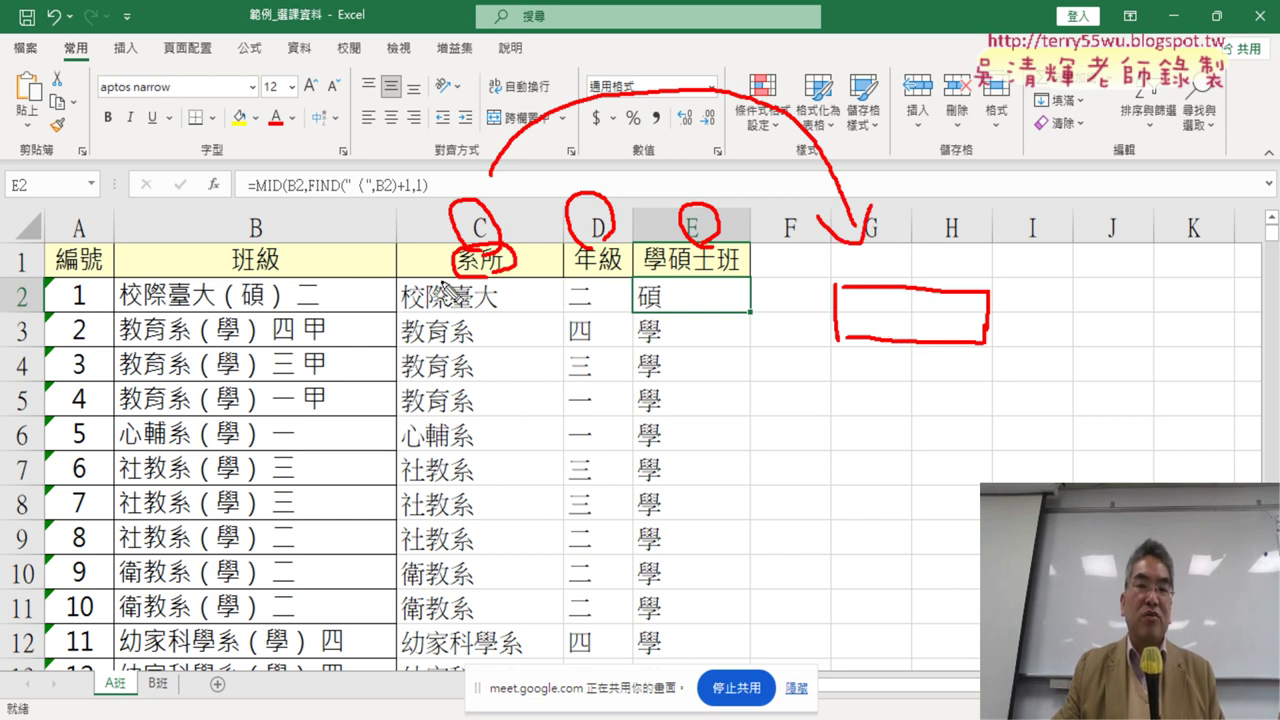
drag(484, 298, 470, 398)
drag(440, 354, 530, 350)
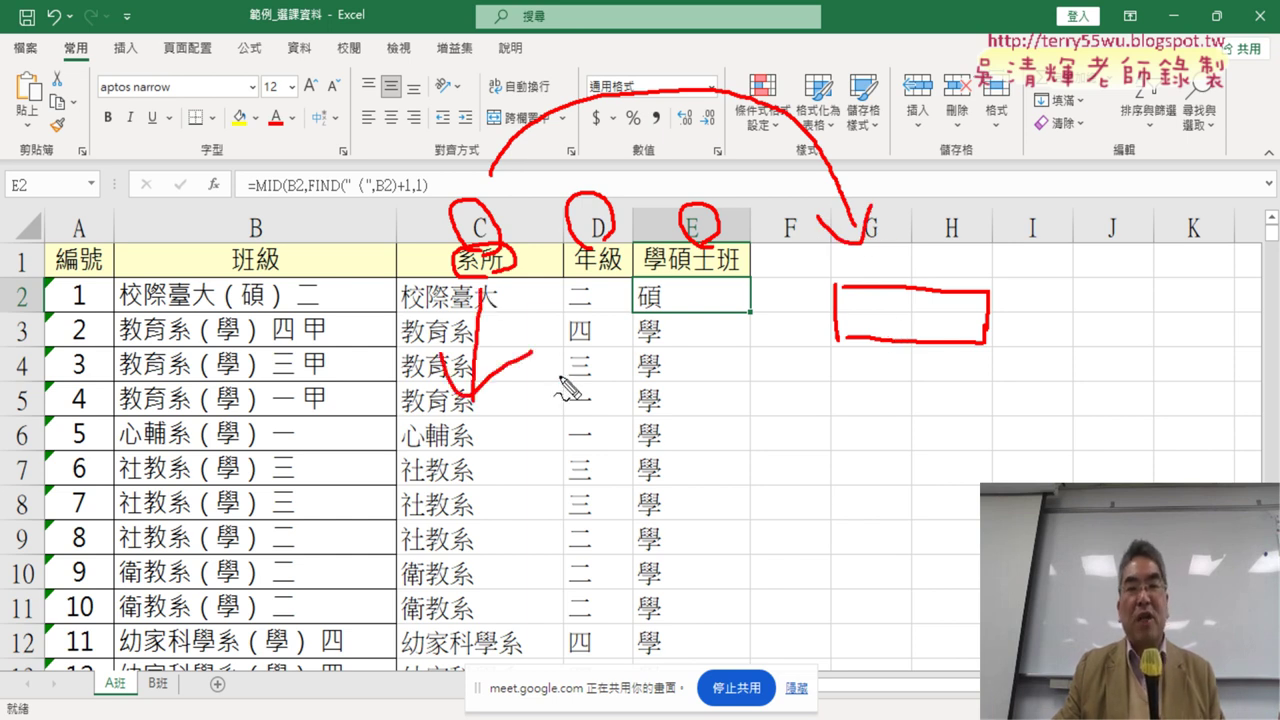
mouse_move(840, 372)
mouse_down()
mouse_move(842, 414)
mouse_move(990, 376)
mouse_move(992, 432)
mouse_up()
drag(850, 428, 994, 434)
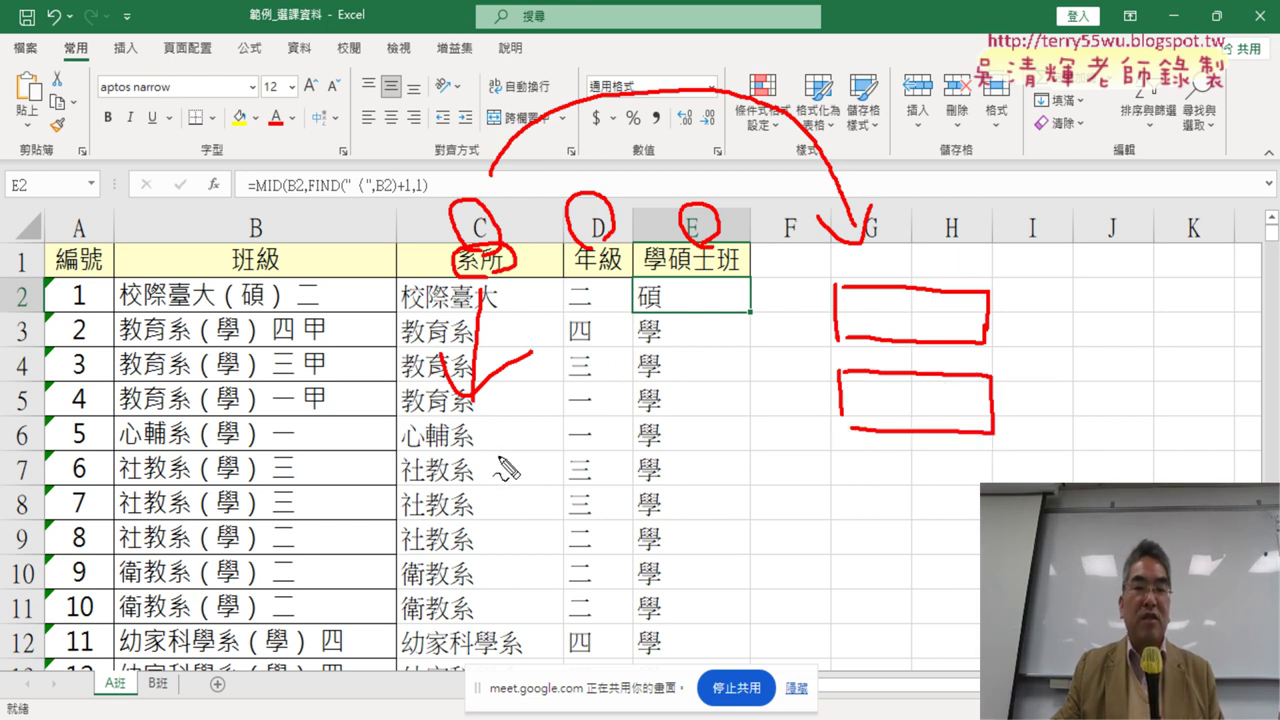
drag(500, 468, 424, 520)
drag(456, 462, 525, 525)
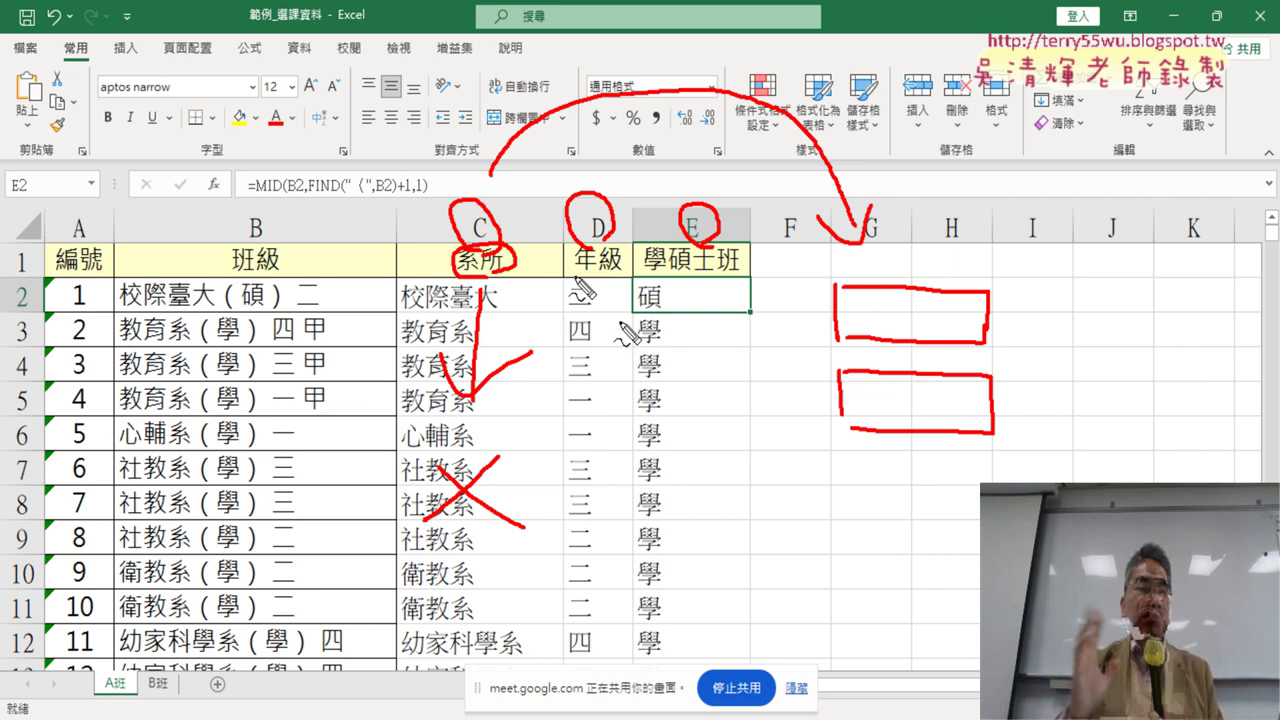
key(Escape)
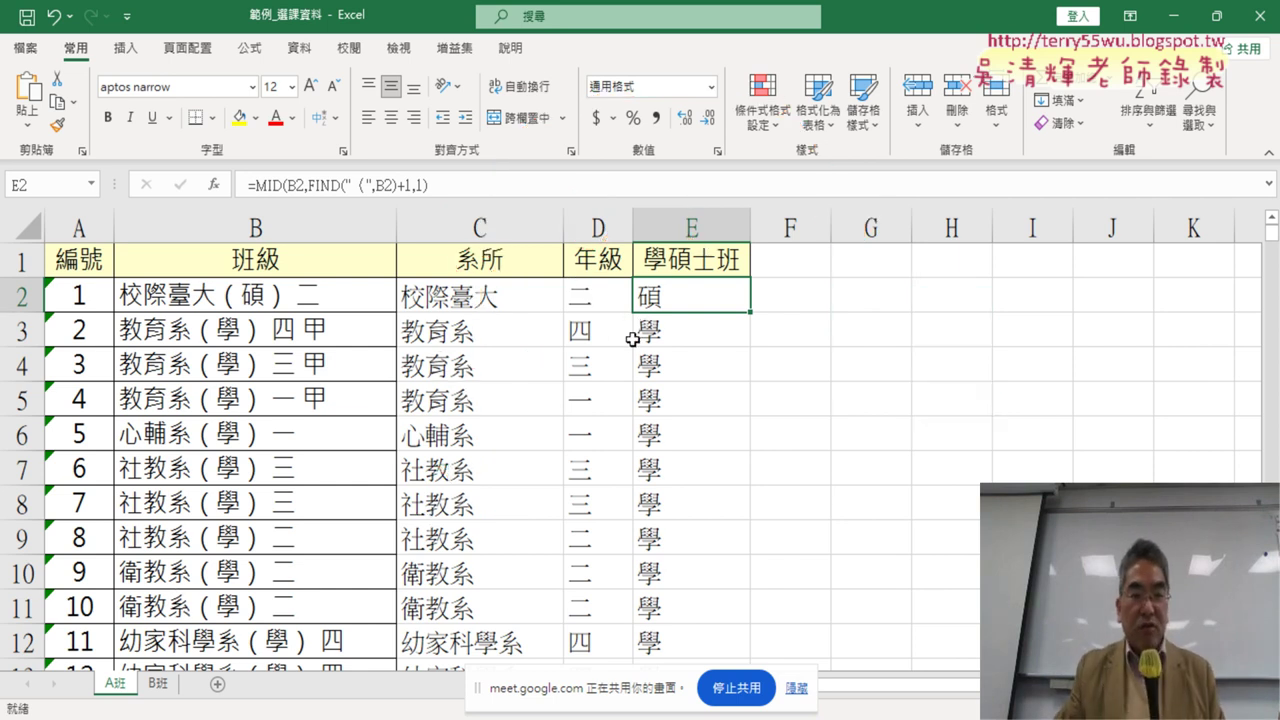
In Drive, go through _雲端白板畫面 and 01_文字與資料函數 to open 範例_選課資料
mouse_move(570, 716)
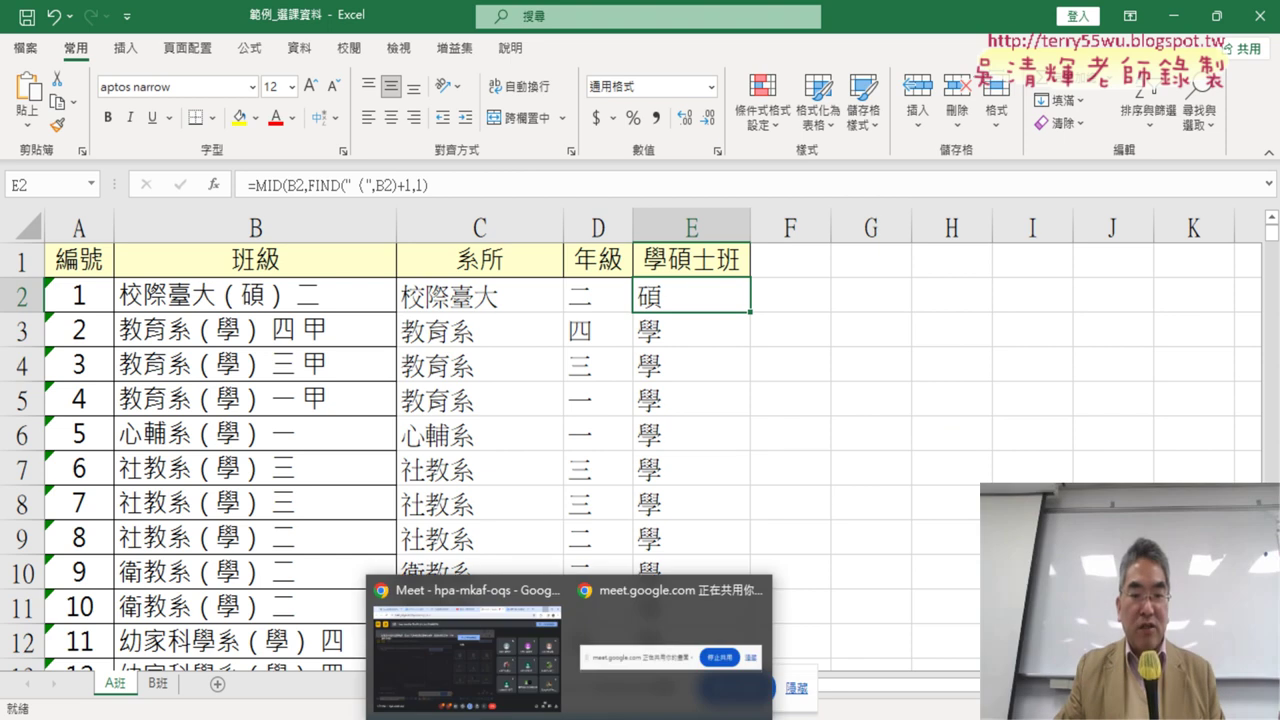
click(465, 650)
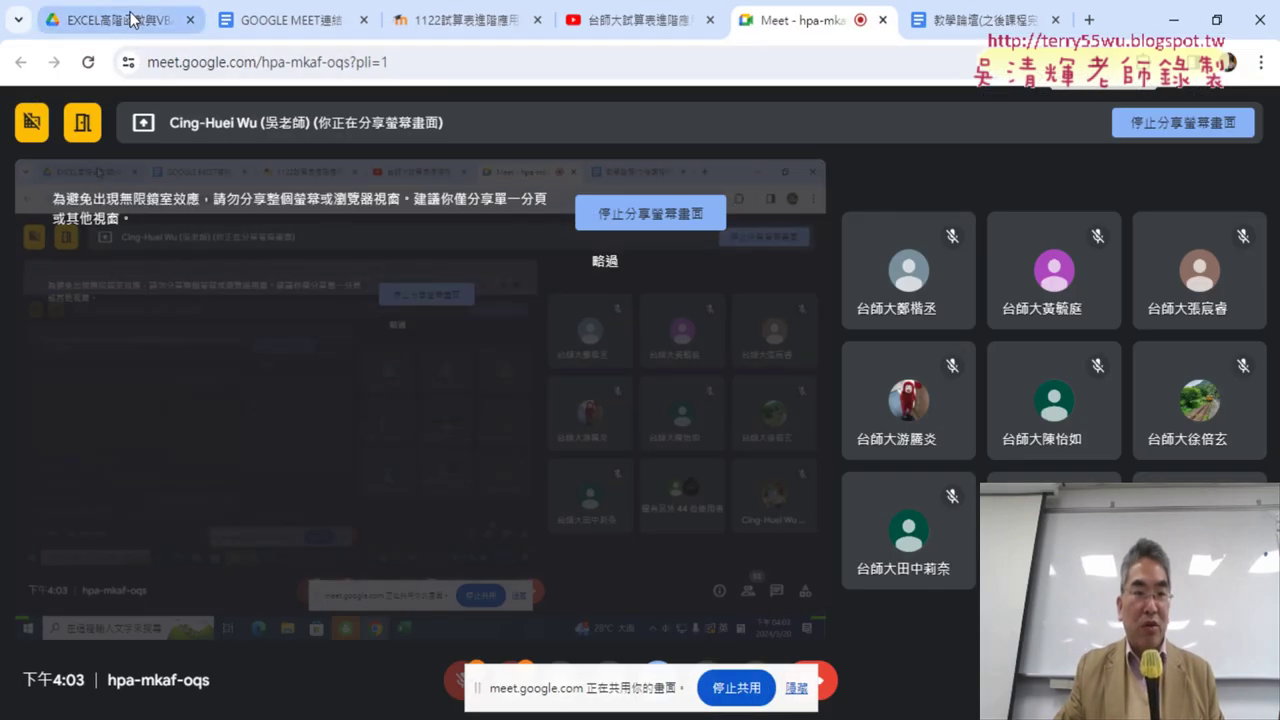
click(110, 19)
double_click(440, 377)
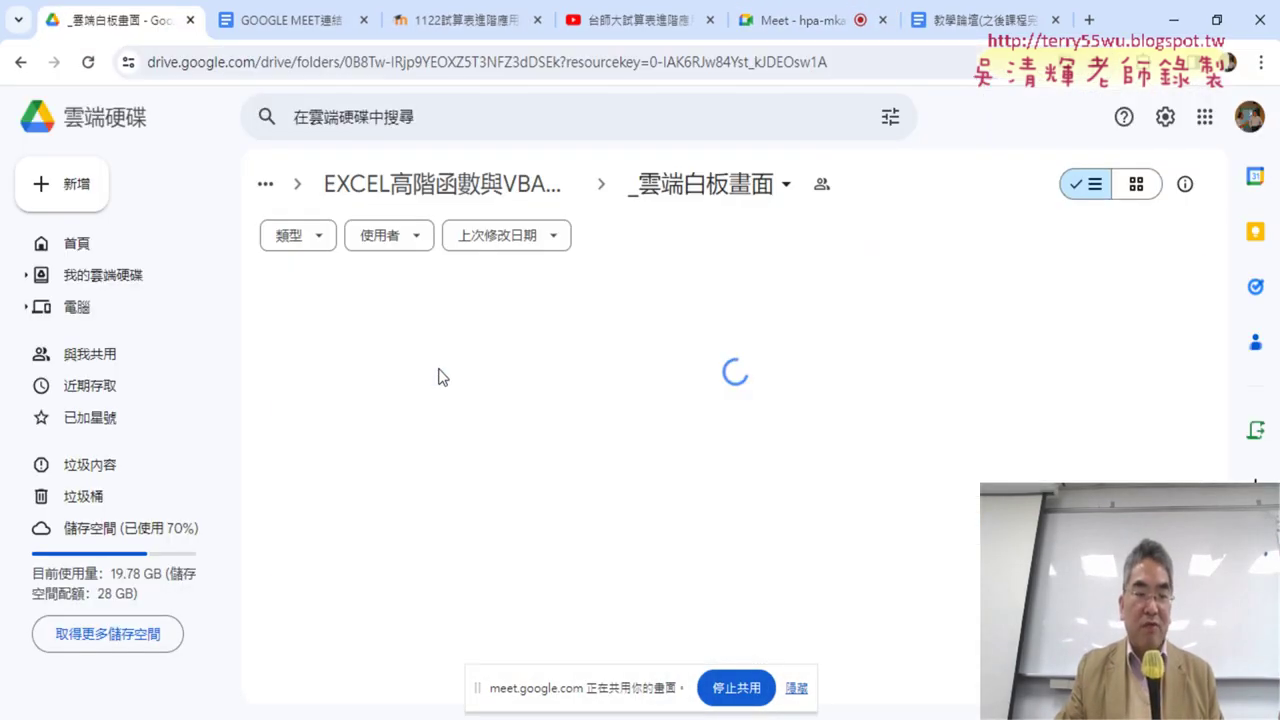
double_click(441, 371)
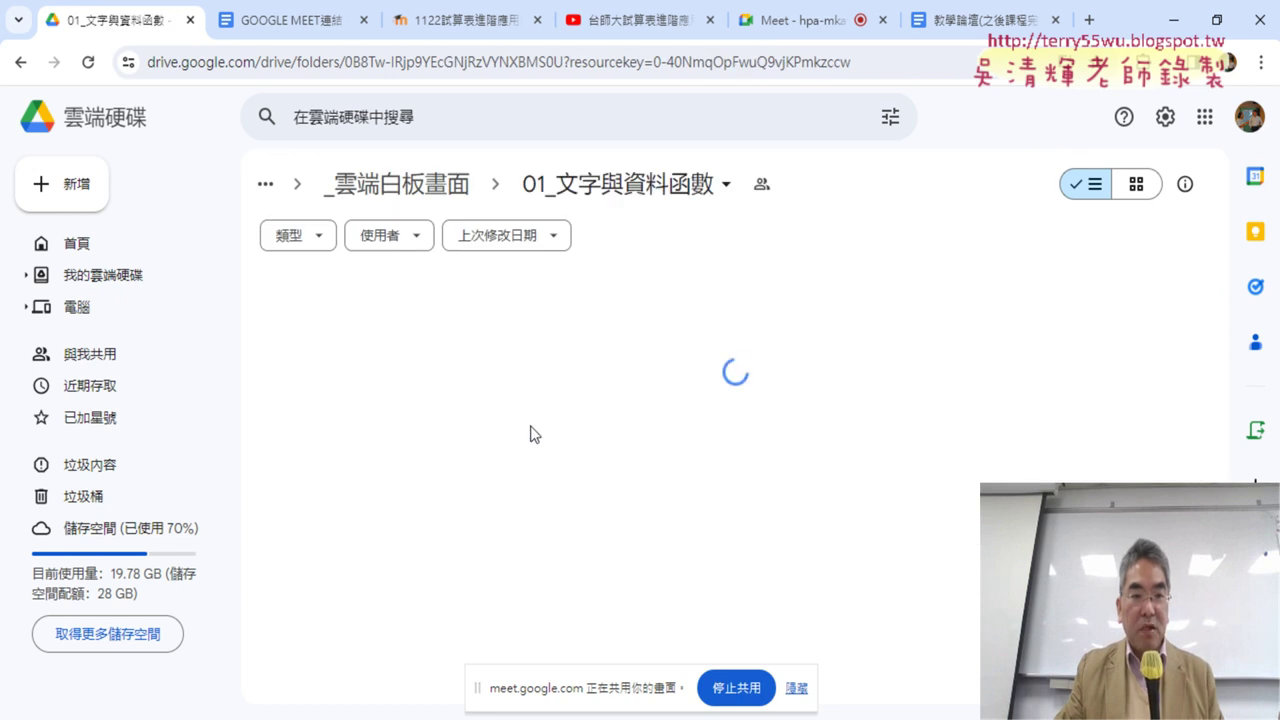
scroll(532, 434, down, 5)
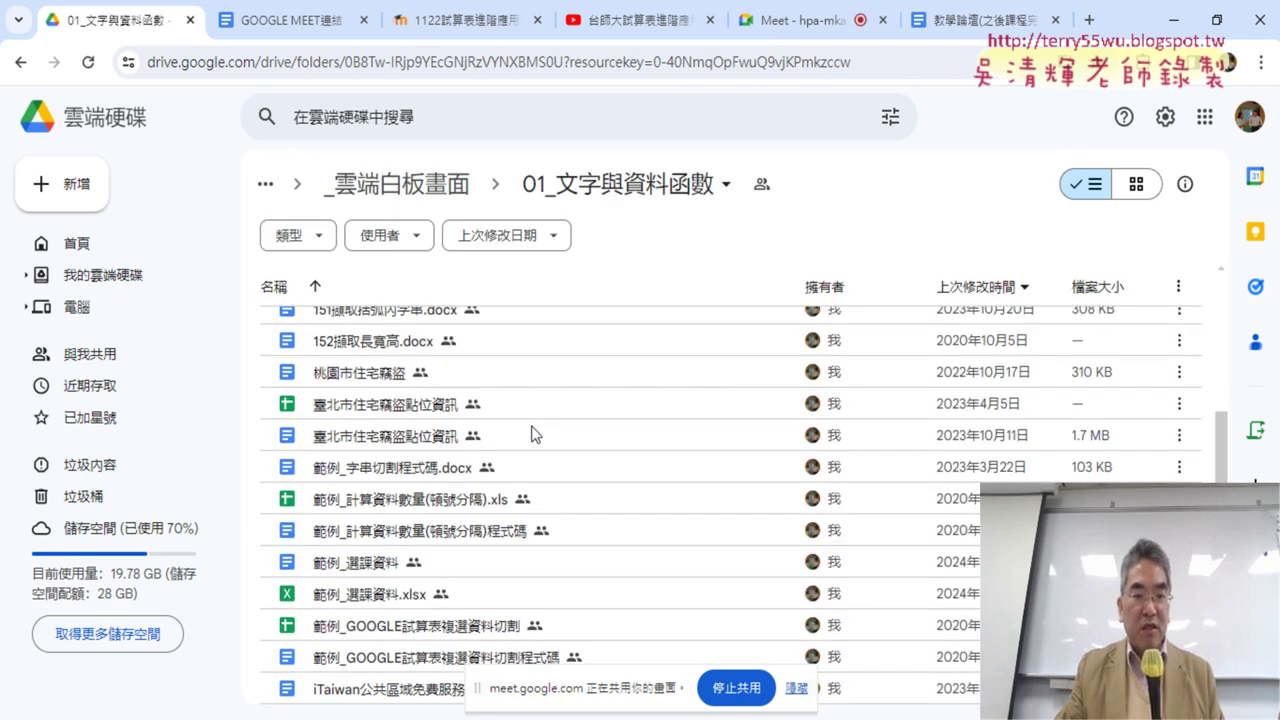
double_click(390, 565)
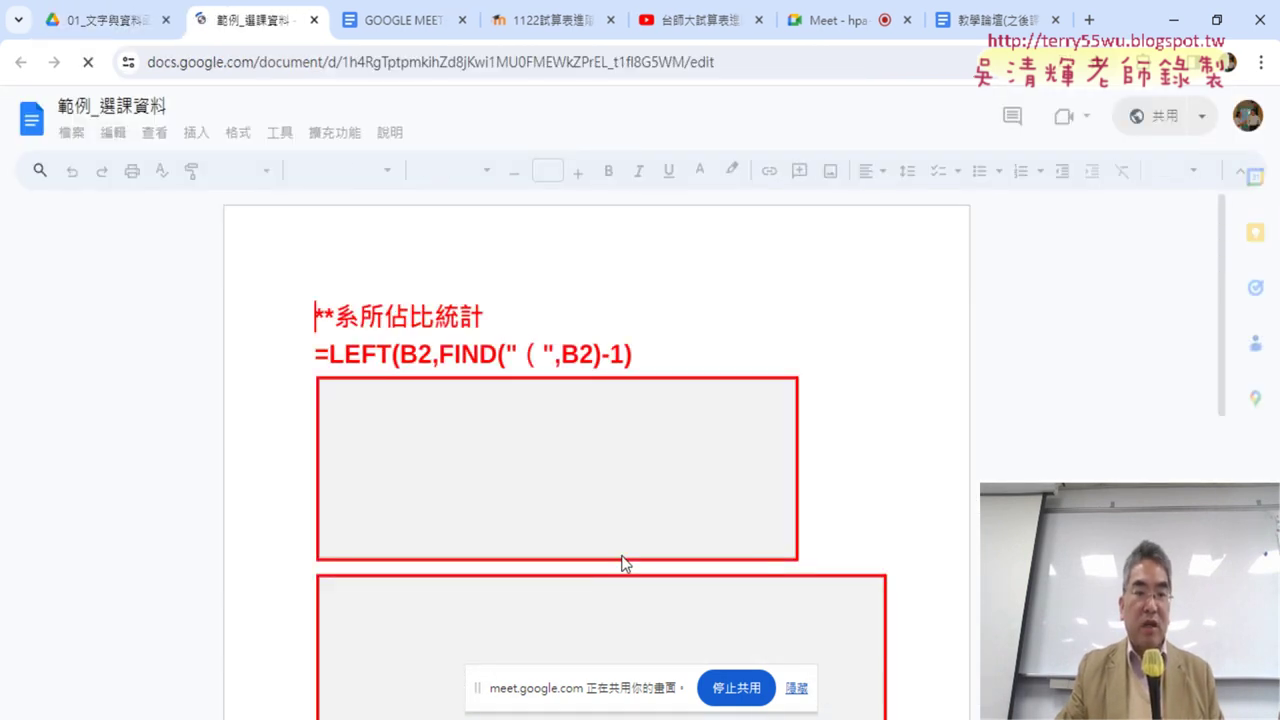
Select the LEFT formula line, then scroll past the 系所佔比統計 charts to the 註解巨集 section
triple_click(326, 348)
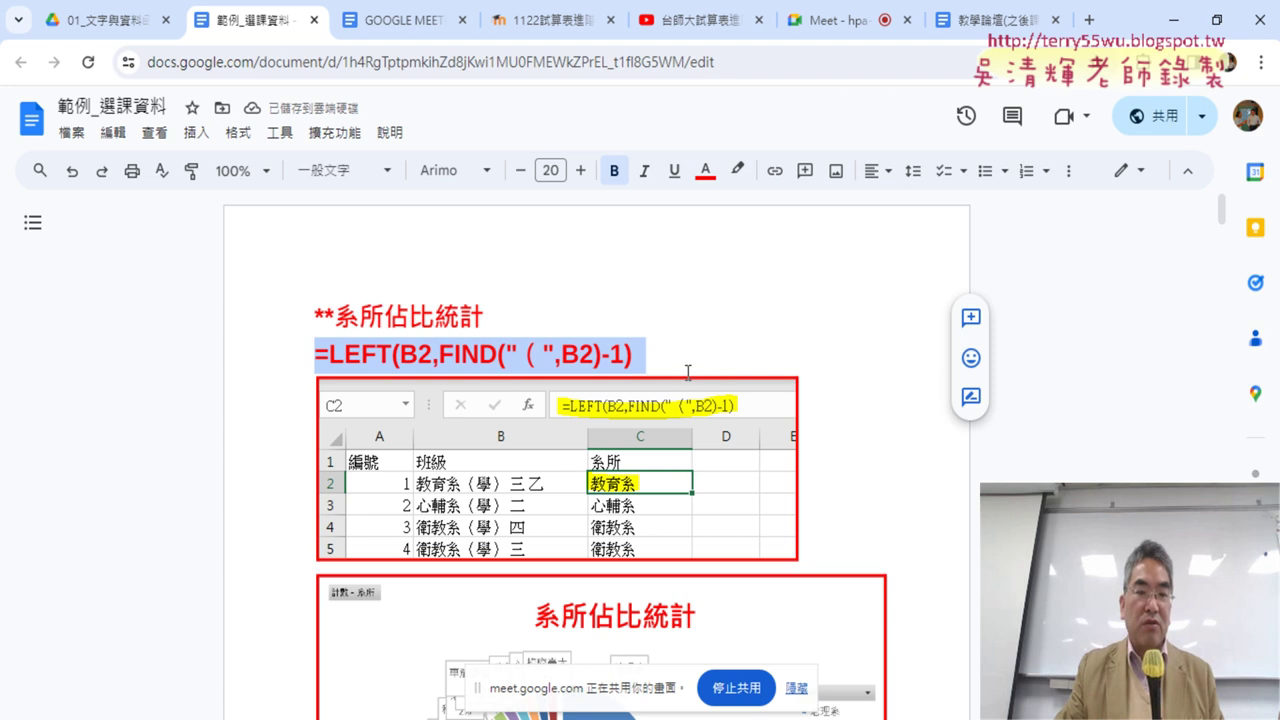
scroll(920, 397, down, 1)
scroll(920, 397, down, 4)
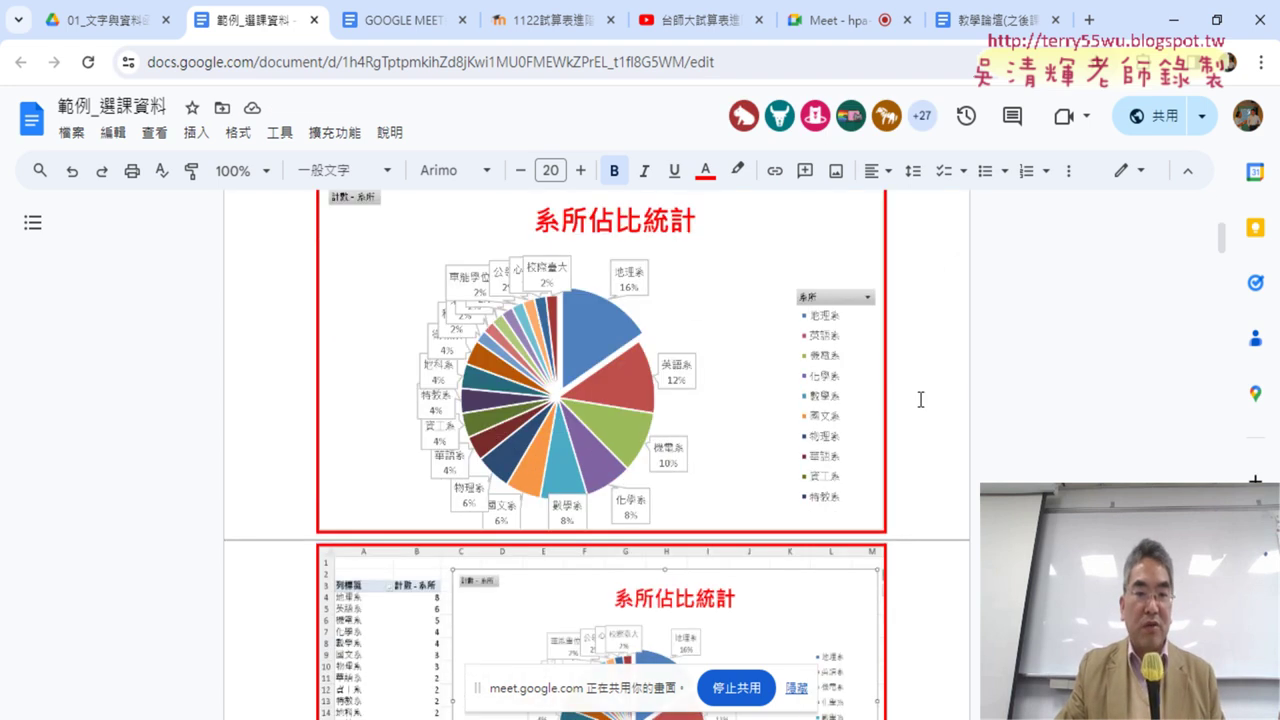
scroll(920, 397, down, 4)
scroll(920, 400, down, 2)
scroll(920, 400, down, 3)
scroll(920, 400, down, 2)
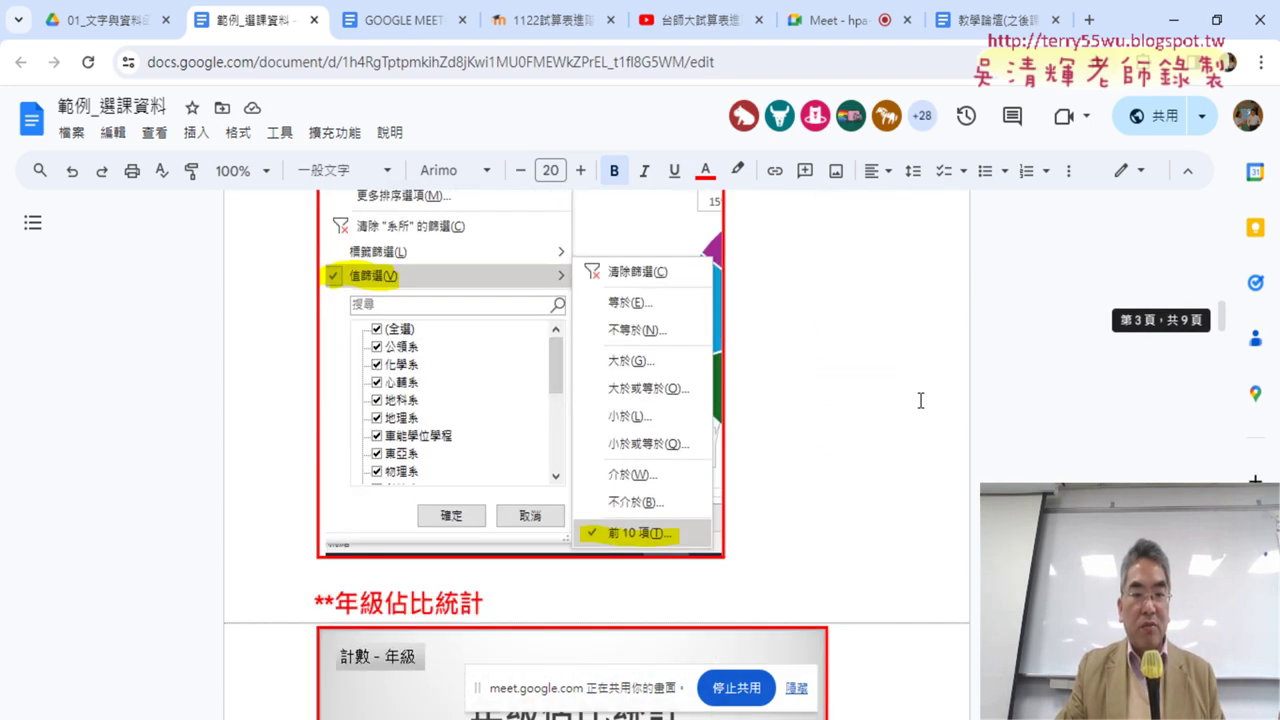
scroll(920, 400, down, 2)
scroll(920, 400, down, 3)
scroll(920, 400, down, 3)
scroll(920, 400, down, 4)
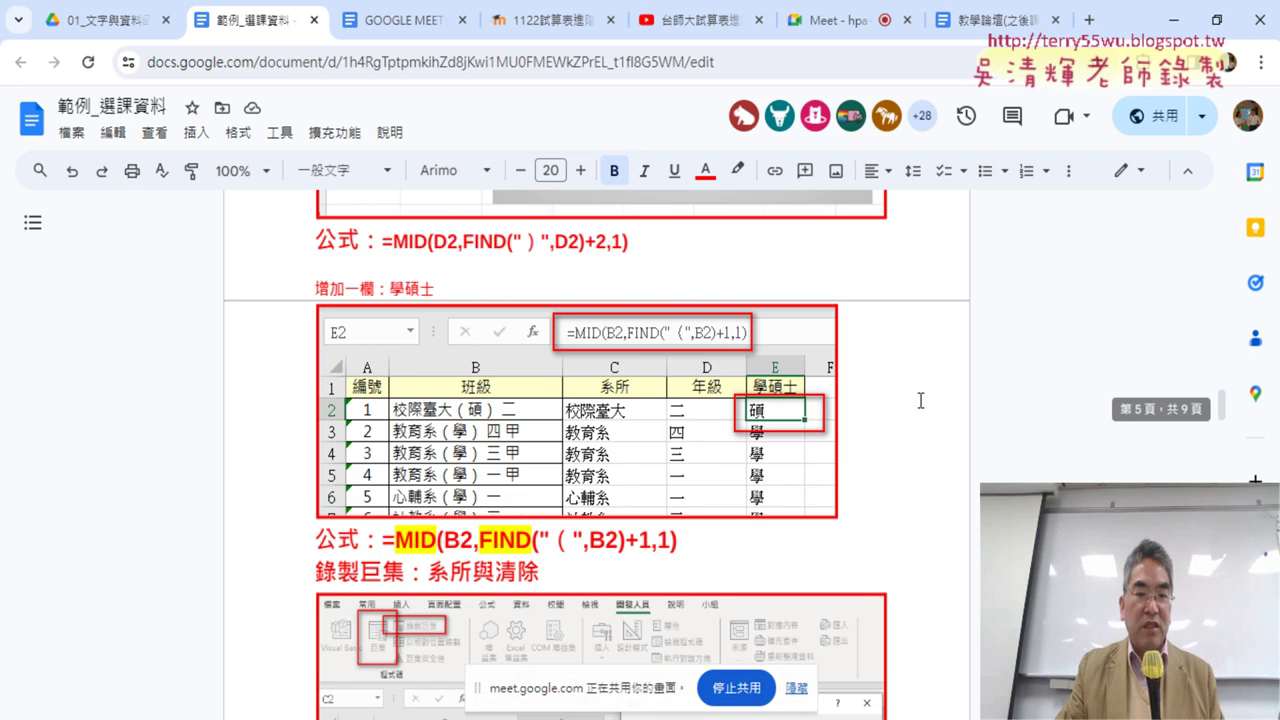
scroll(920, 400, down, 1)
scroll(920, 400, down, 1)
scroll(920, 400, down, 1)
scroll(920, 400, down, 3)
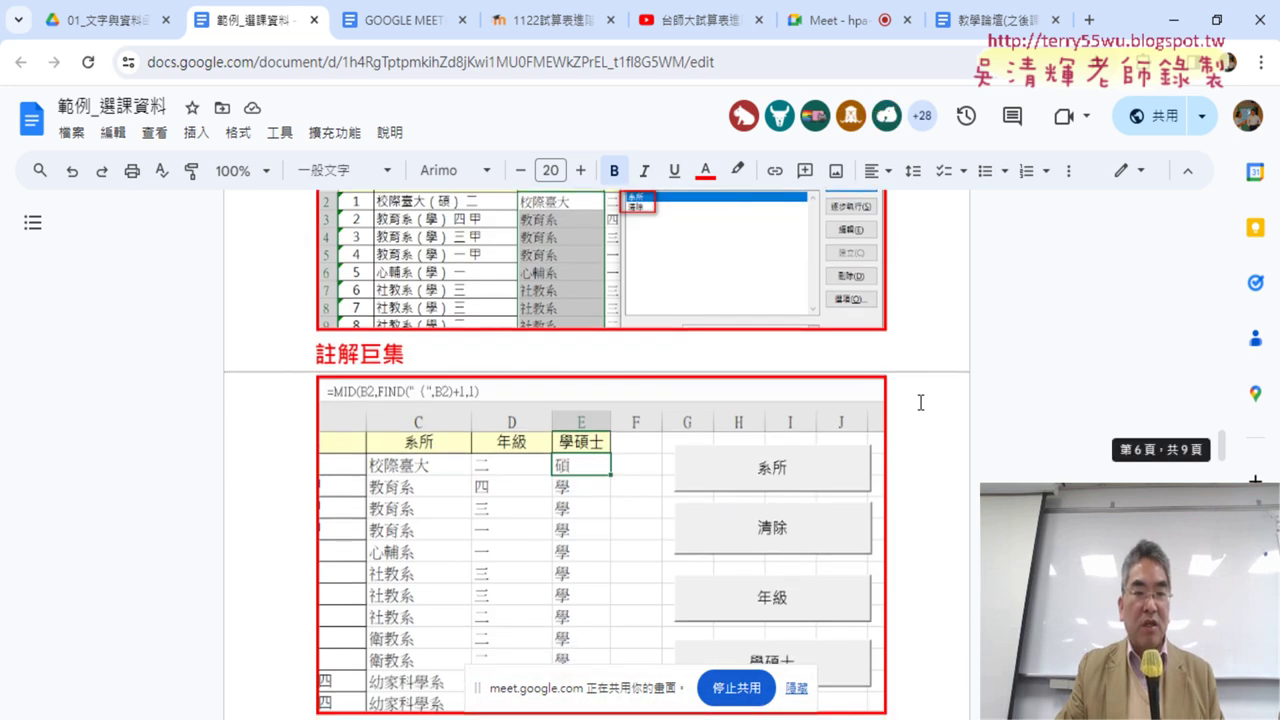
scroll(920, 400, down, 2)
scroll(920, 439, up, 1)
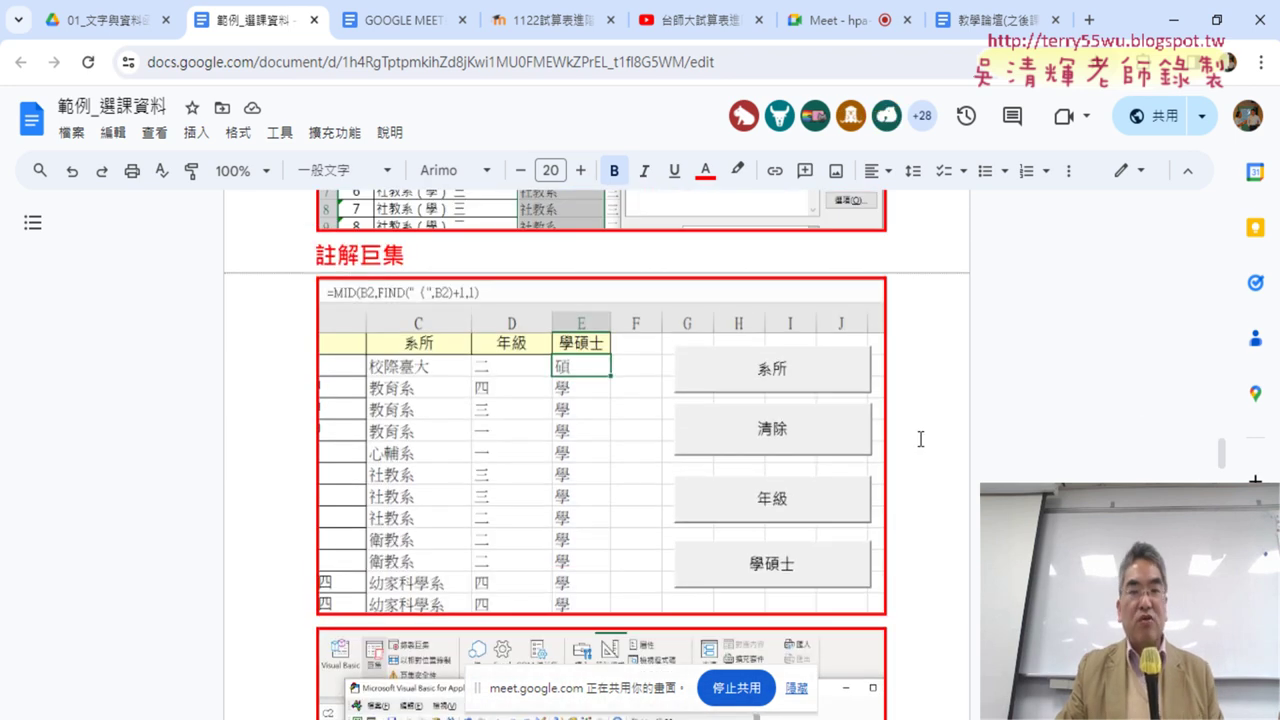